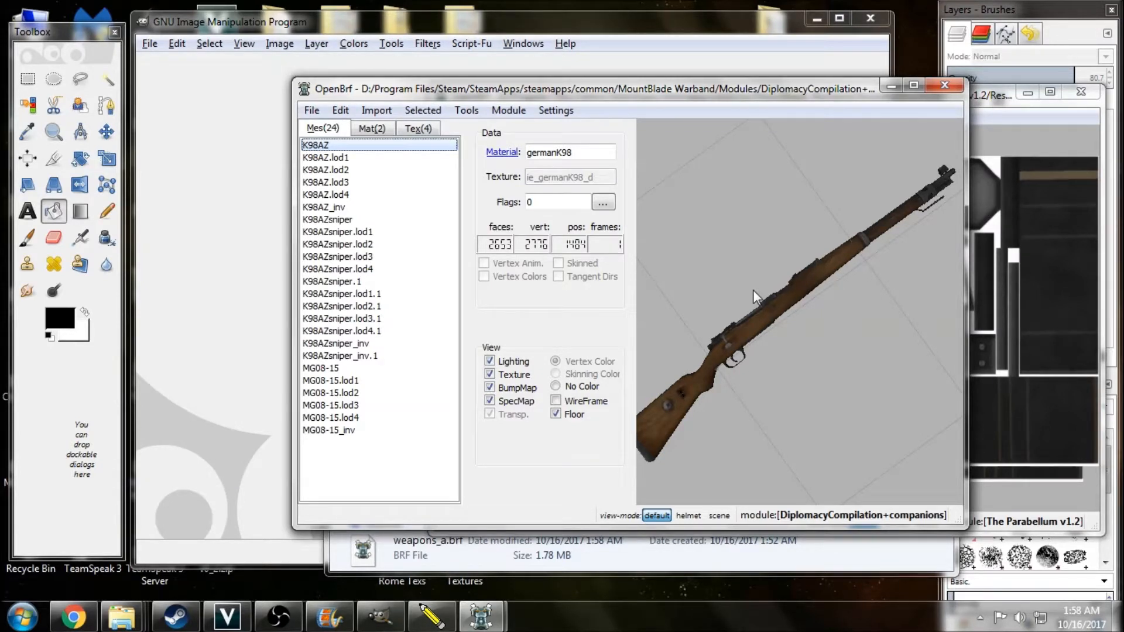
- Examine the K98AZ rifle, its scoped K98AZsniper version with K98AZsniper.1, and the K98AZ_inv mesh in the 3D preview
{"action": "left_click_drag", "start_coordinate": [753, 290], "coordinate": [750, 300]}
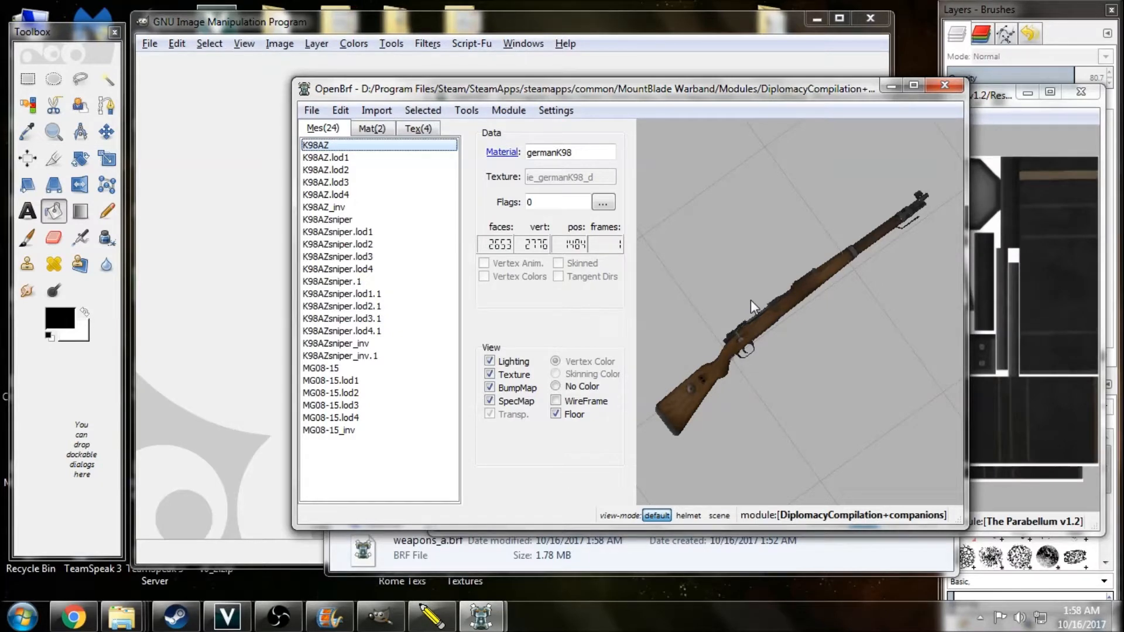
{"action": "left_click", "coordinate": [386, 219]}
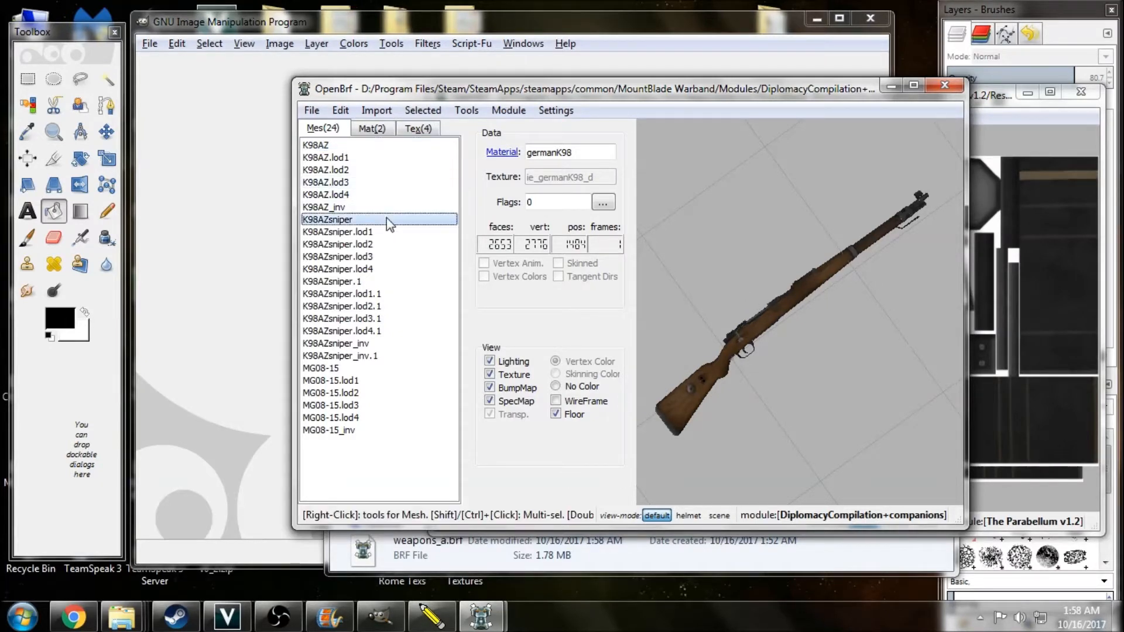
{"action": "left_click", "coordinate": [387, 281], "text": "ctrl"}
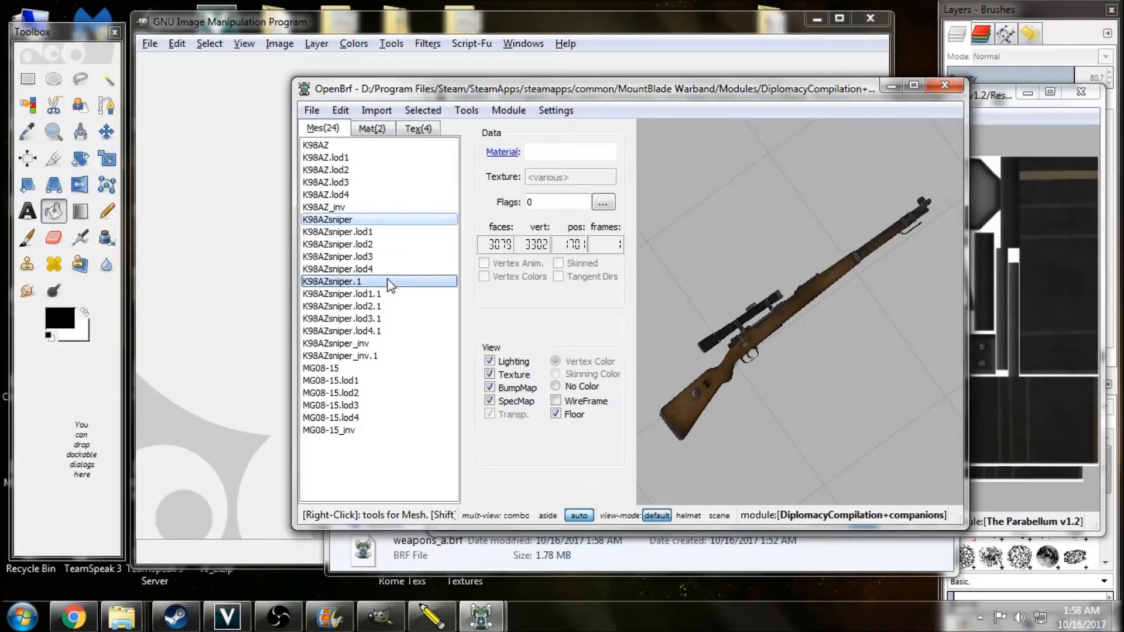
{"action": "left_click", "coordinate": [339, 207]}
{"action": "left_click_drag", "start_coordinate": [679, 374], "coordinate": [759, 383]}
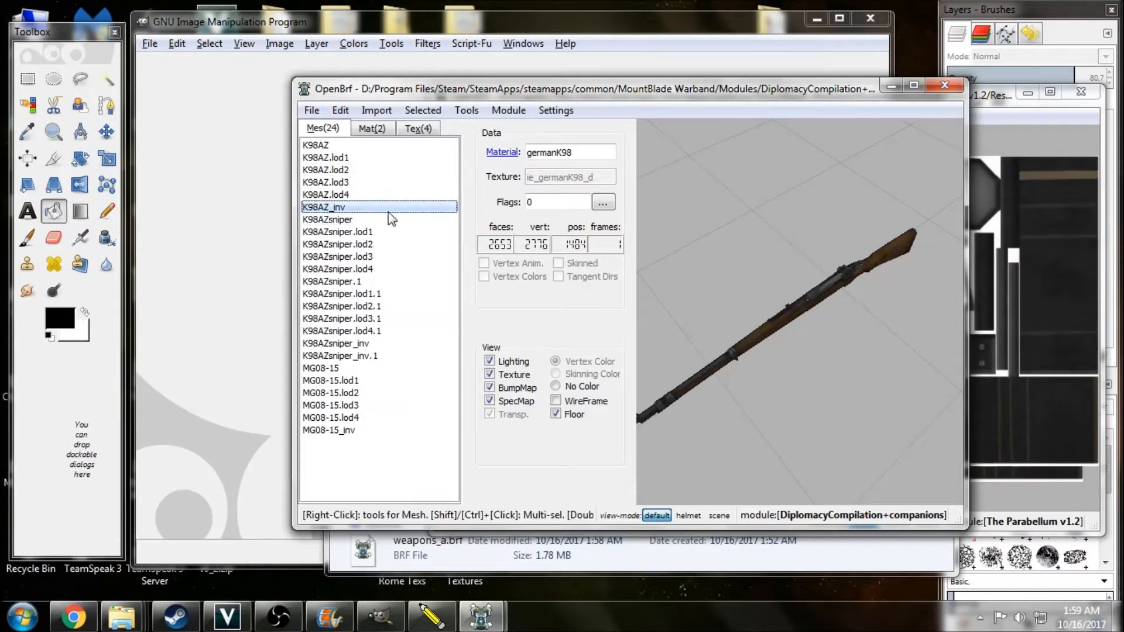
{"action": "left_click", "coordinate": [351, 145]}
{"action": "left_click_drag", "start_coordinate": [778, 303], "coordinate": [778, 329]}
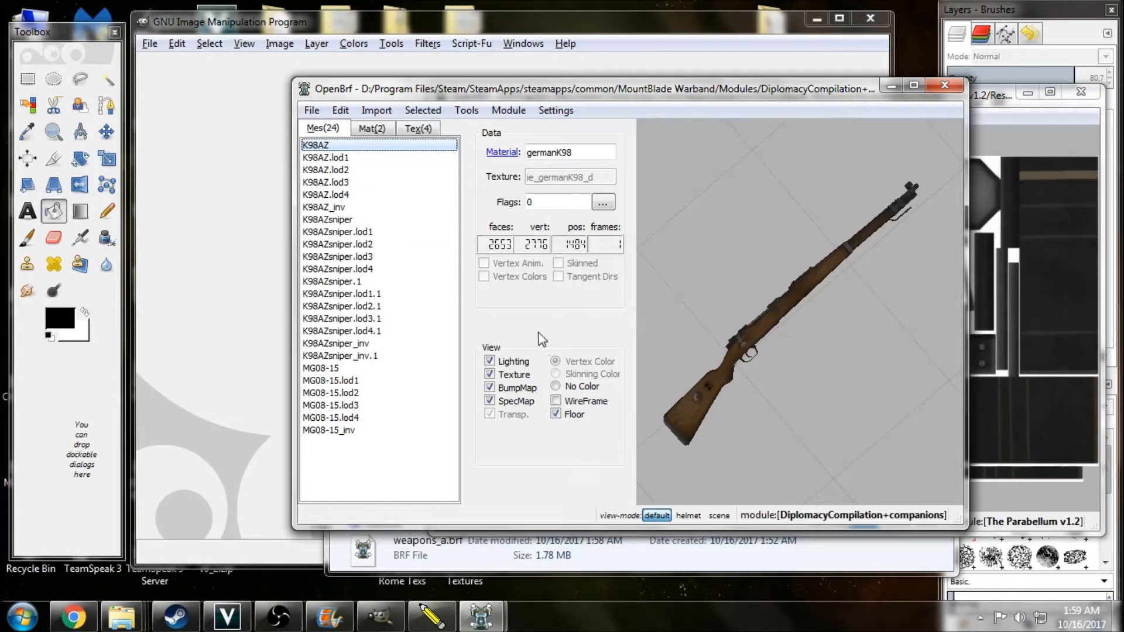
- Inspect the MG08-15 machine gun mesh in the 3D preview and return to the K98AZ mesh
{"action": "left_click", "coordinate": [400, 369]}
{"action": "left_click_drag", "start_coordinate": [767, 404], "coordinate": [809, 423]}
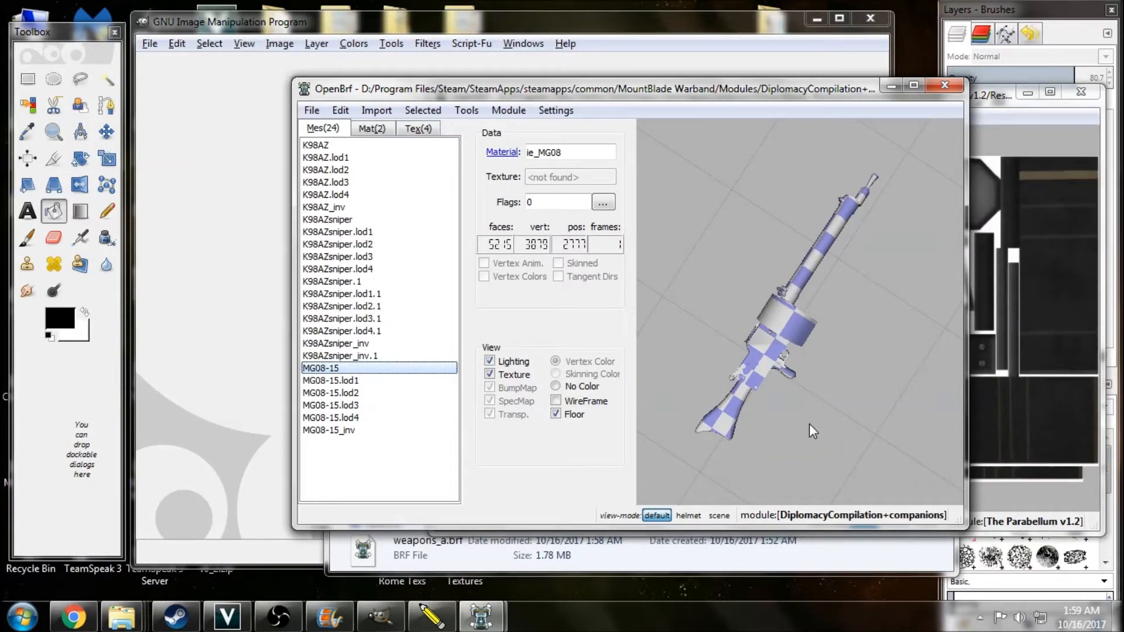
{"action": "left_click_drag", "start_coordinate": [795, 422], "coordinate": [784, 426]}
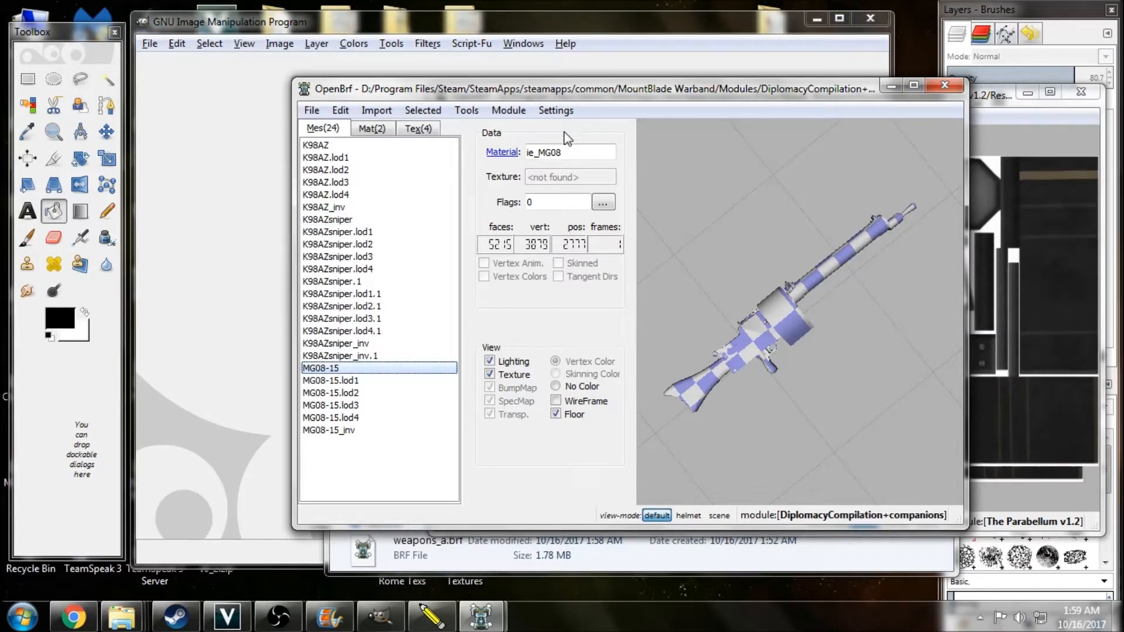
{"action": "left_click", "coordinate": [387, 145]}
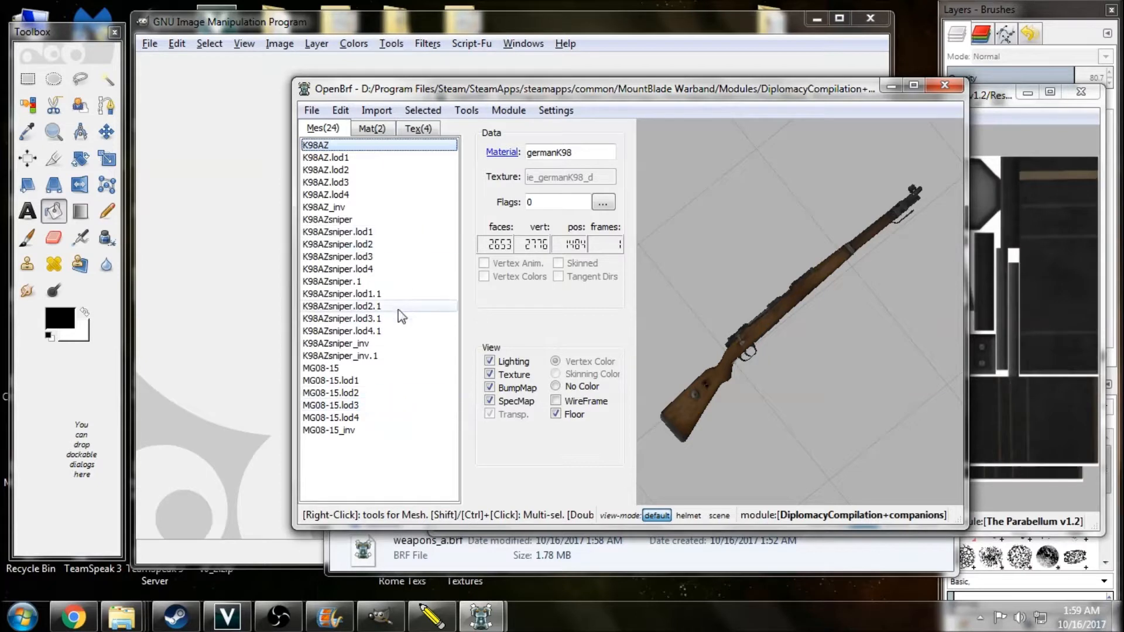
- Switch to Morgh's Item Editor and load the itm_winged_mace (Flanged_Mace) entry for editing
{"action": "mouse_move", "coordinate": [433, 616]}
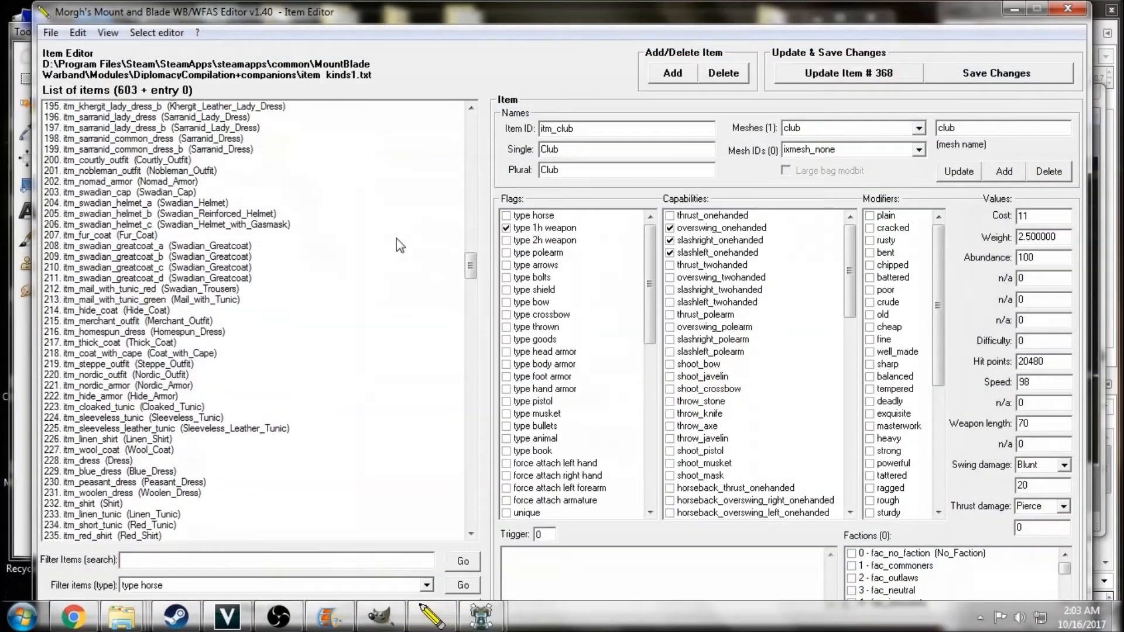
{"action": "scroll", "coordinate": [396, 238], "scroll_direction": "down", "scroll_amount": 3}
{"action": "scroll", "coordinate": [377, 234], "scroll_direction": "down", "scroll_amount": 14}
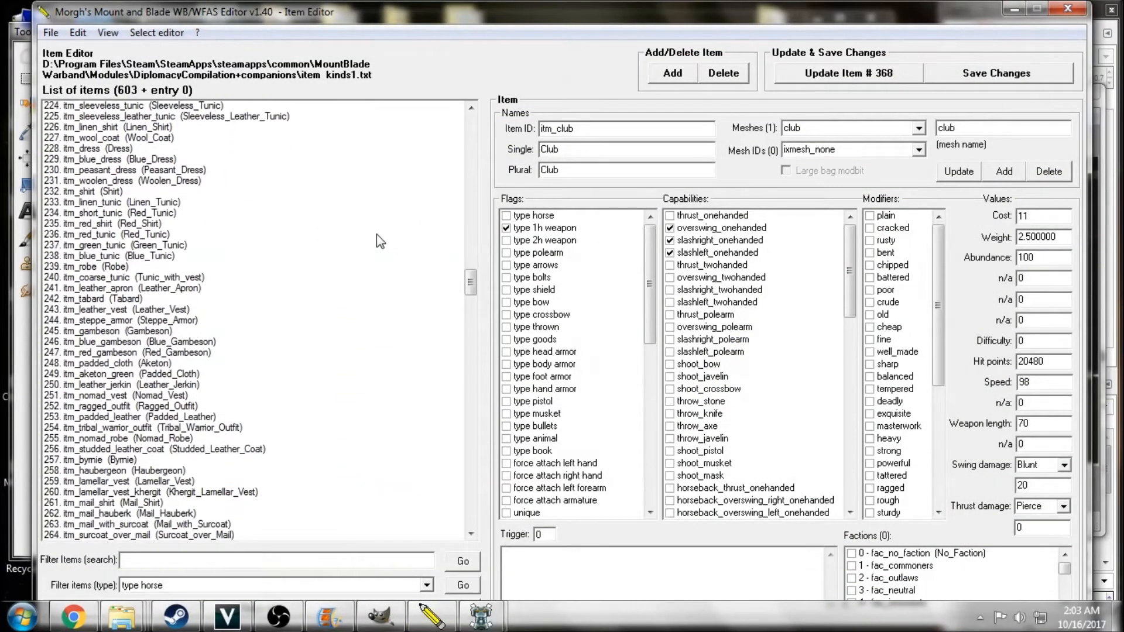
{"action": "left_click_drag", "start_coordinate": [474, 300], "coordinate": [477, 378]}
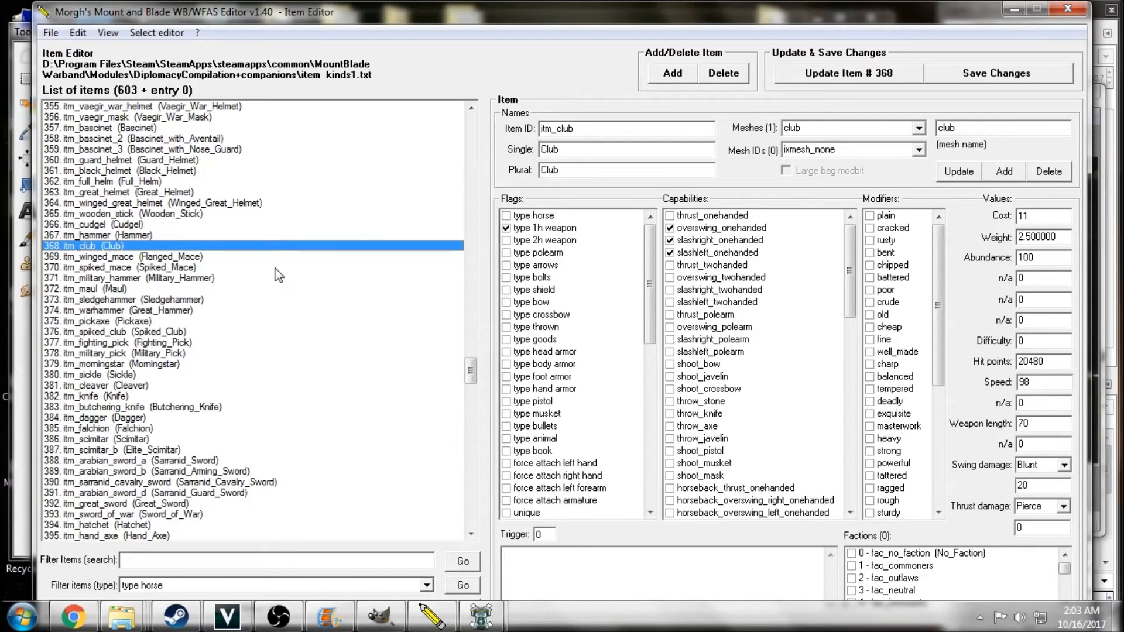
{"action": "left_click", "coordinate": [192, 258]}
{"action": "left_click", "coordinate": [192, 246]}
{"action": "left_click", "coordinate": [192, 237]}
{"action": "left_click", "coordinate": [193, 247]}
{"action": "left_click", "coordinate": [194, 261]}
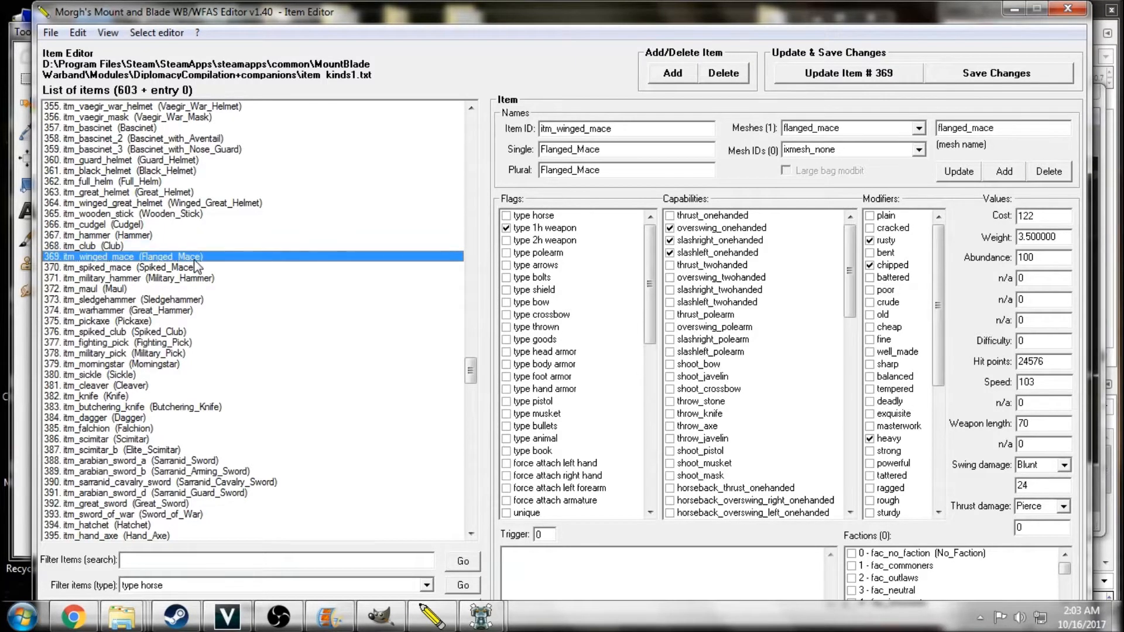
- Replace the singular name of the itm_winged_mace item with Swadian_Rifle
{"action": "left_click_drag", "start_coordinate": [622, 150], "coordinate": [405, 151]}
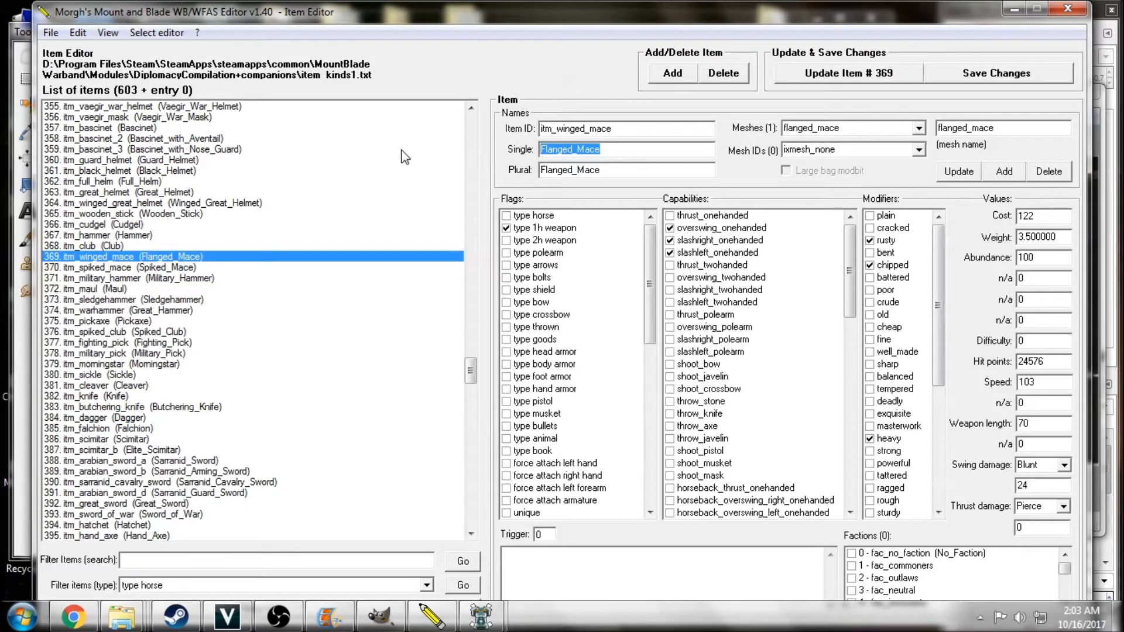
{"action": "type", "text": "Swaid"}
{"action": "key", "text": "BackSpace"}
{"action": "key", "text": "BackSpace"}
{"action": "type", "text": "dian_Rifle"}
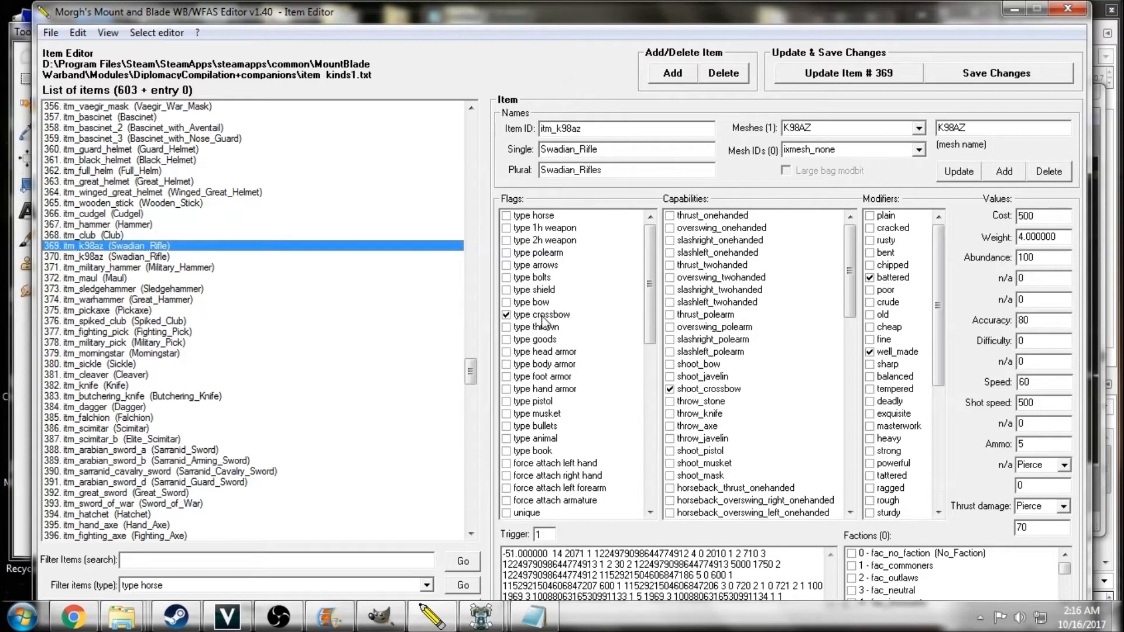
- Review the flags and capabilities enabled for the itm_k98az rifle item
{"action": "left_click_drag", "start_coordinate": [647, 296], "coordinate": [649, 392]}
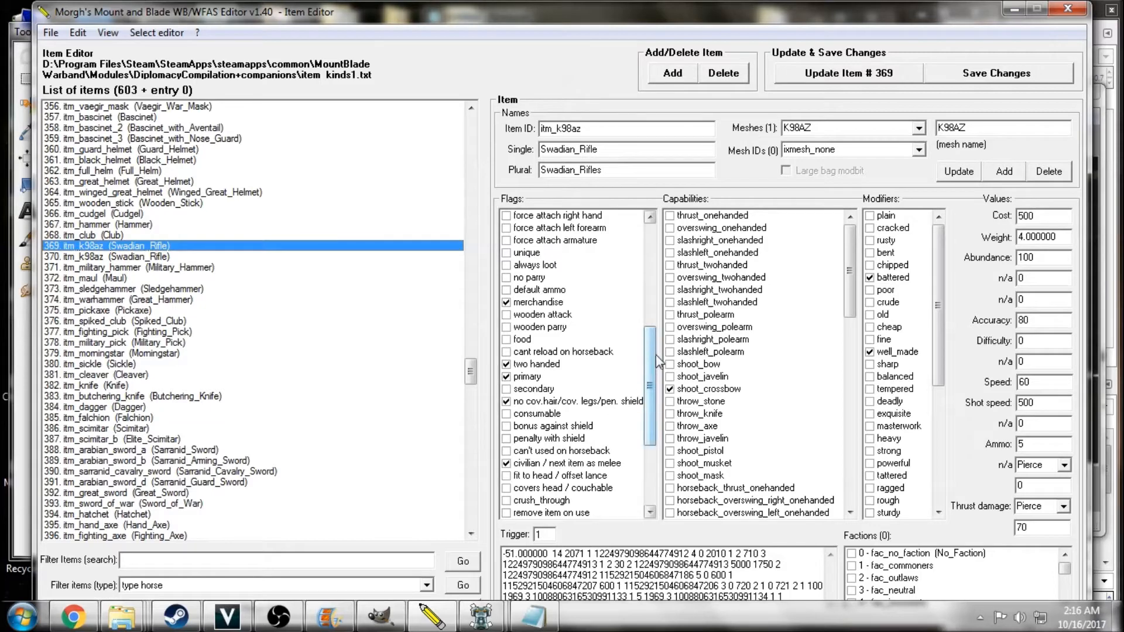
{"action": "scroll", "coordinate": [608, 352], "scroll_direction": "down", "scroll_amount": 3}
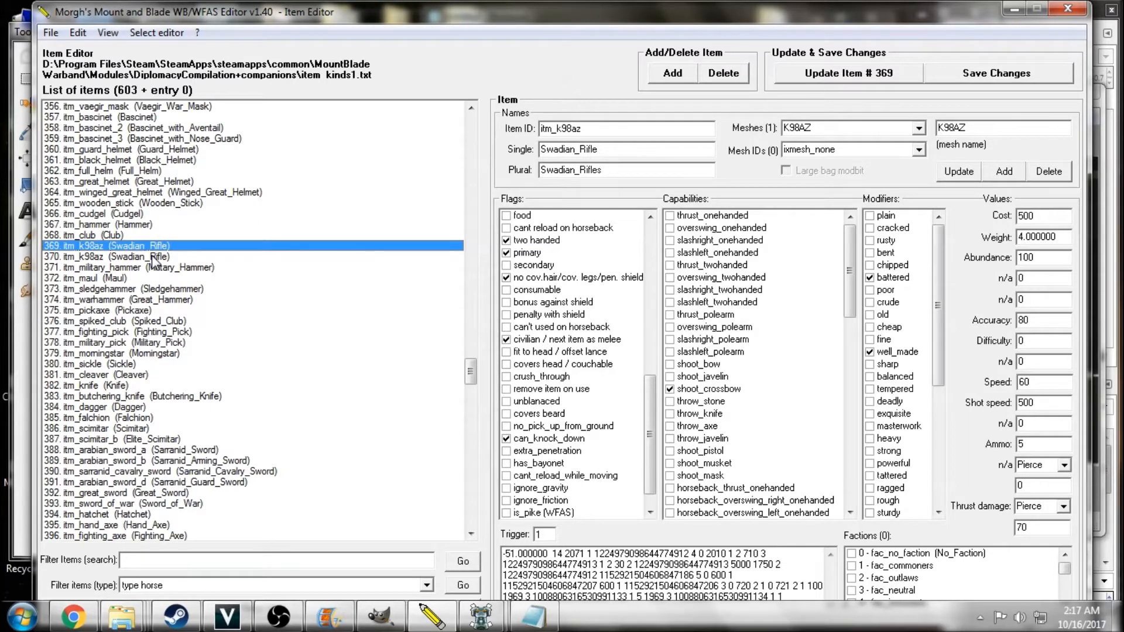
{"action": "left_click_drag", "start_coordinate": [646, 420], "coordinate": [650, 456]}
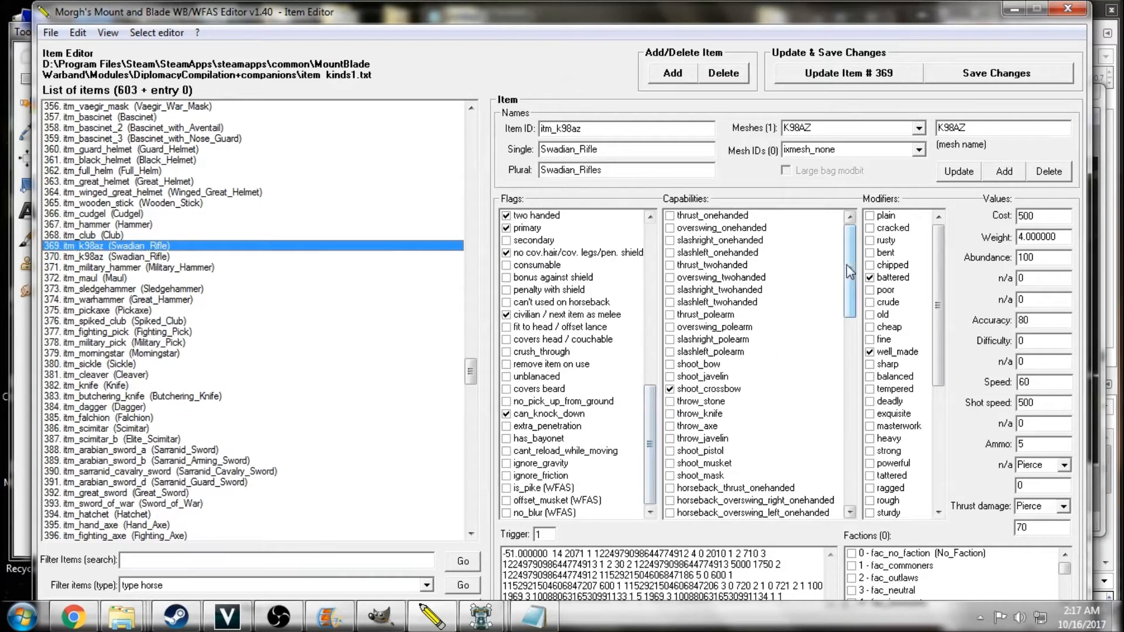
{"action": "left_click_drag", "start_coordinate": [851, 256], "coordinate": [851, 282]}
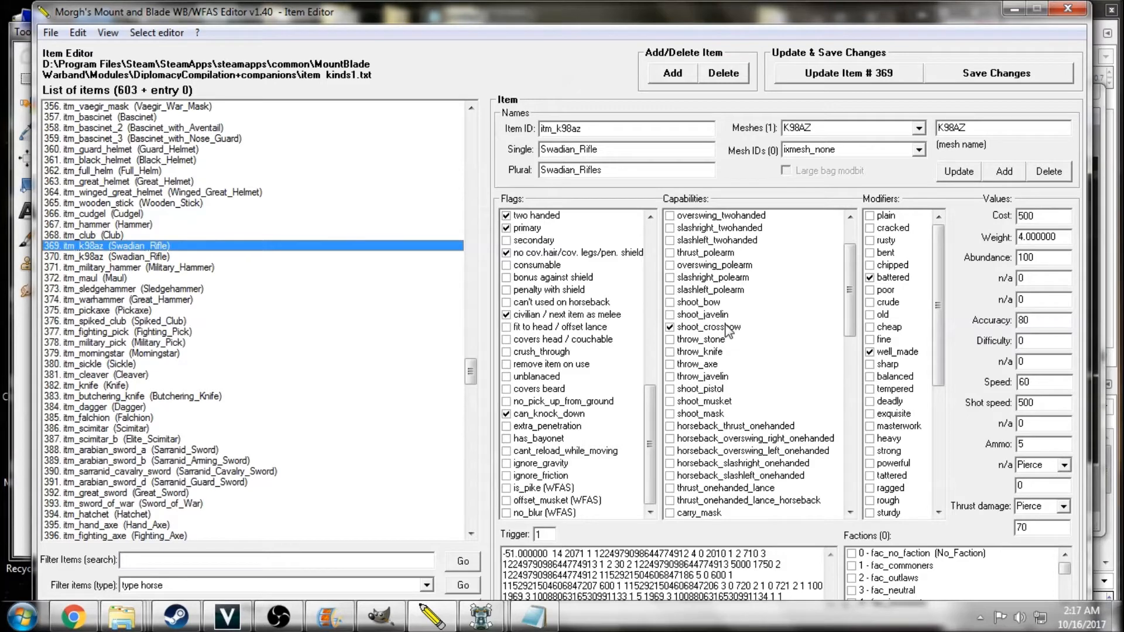
{"action": "left_click_drag", "start_coordinate": [848, 268], "coordinate": [848, 377]}
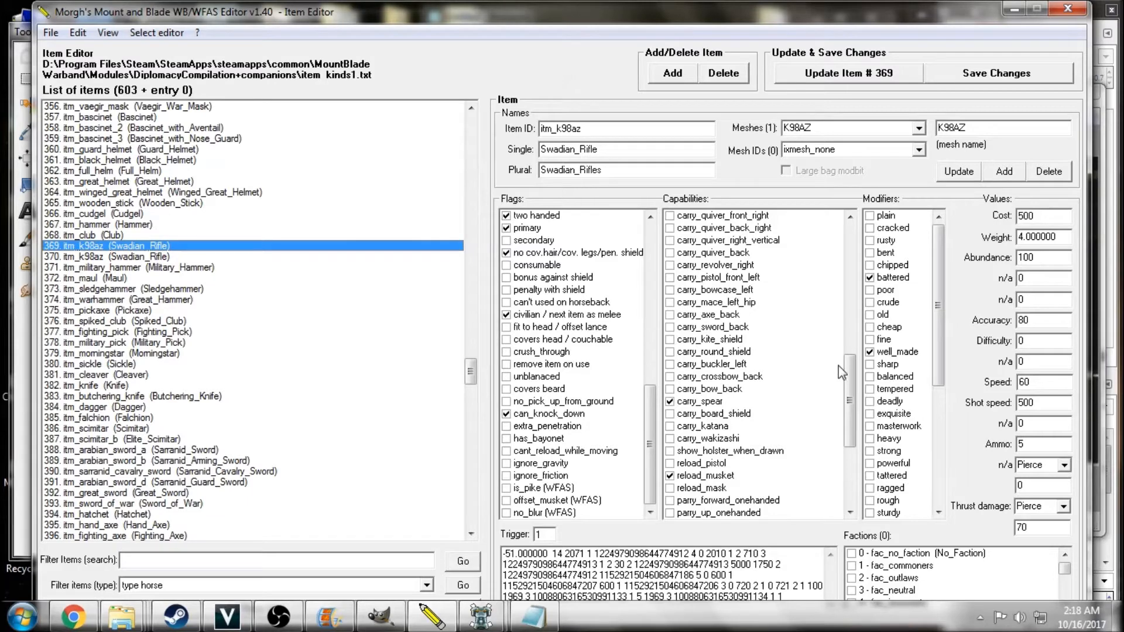
{"action": "scroll", "coordinate": [788, 353], "scroll_direction": "down", "scroll_amount": 4}
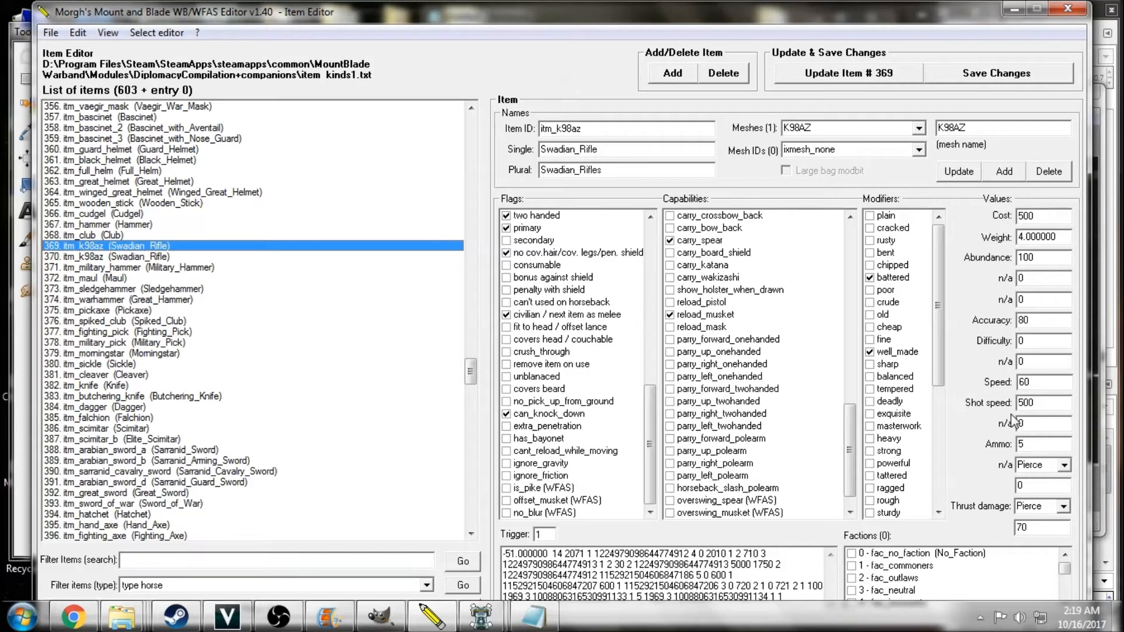
- Choose Pierce as the thrust damage type of the itm_k98az rifle
{"action": "left_click", "coordinate": [1066, 507]}
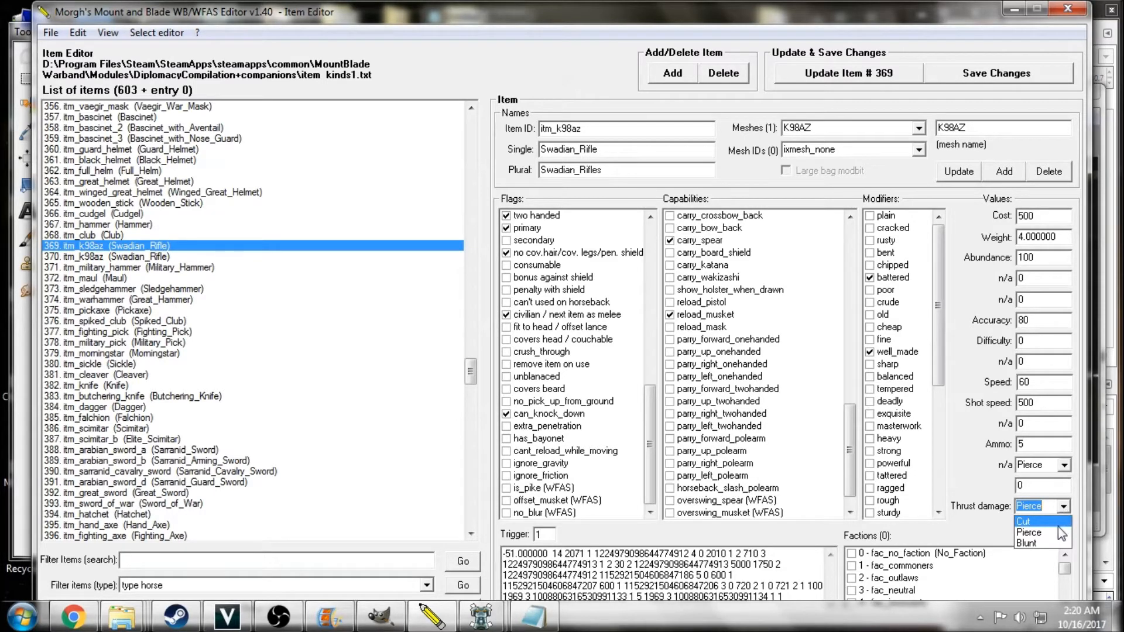
{"action": "left_click", "coordinate": [1054, 532]}
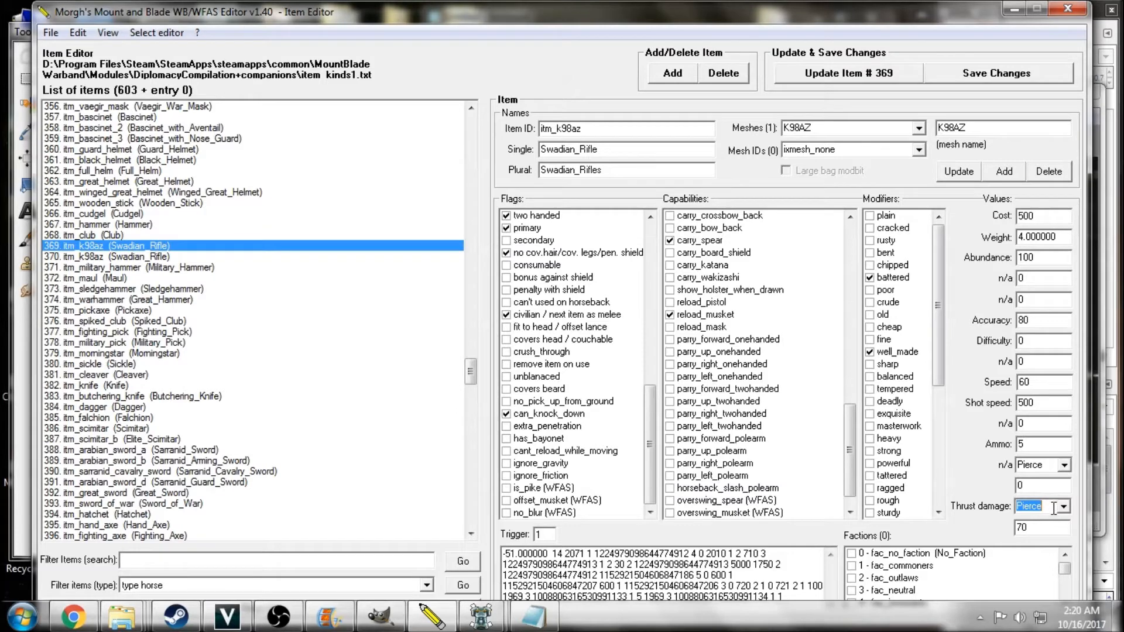
{"action": "left_click", "coordinate": [1037, 530]}
- Check the K98AZ_inv inventory mesh name in OpenBrf against the rifle's item ID and return to the Item Editor
{"action": "left_click_drag", "start_coordinate": [592, 129], "coordinate": [557, 130]}
{"action": "left_click", "coordinate": [612, 130]}
{"action": "mouse_move", "coordinate": [502, 617]}
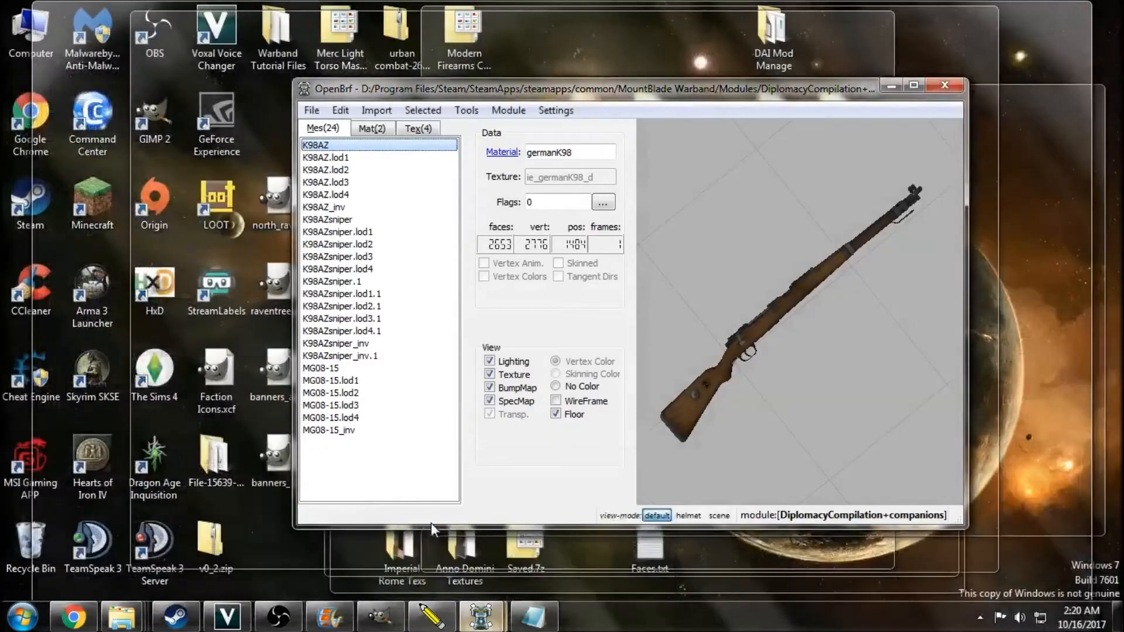
{"action": "left_click", "coordinate": [430, 522]}
{"action": "left_click", "coordinate": [345, 208]}
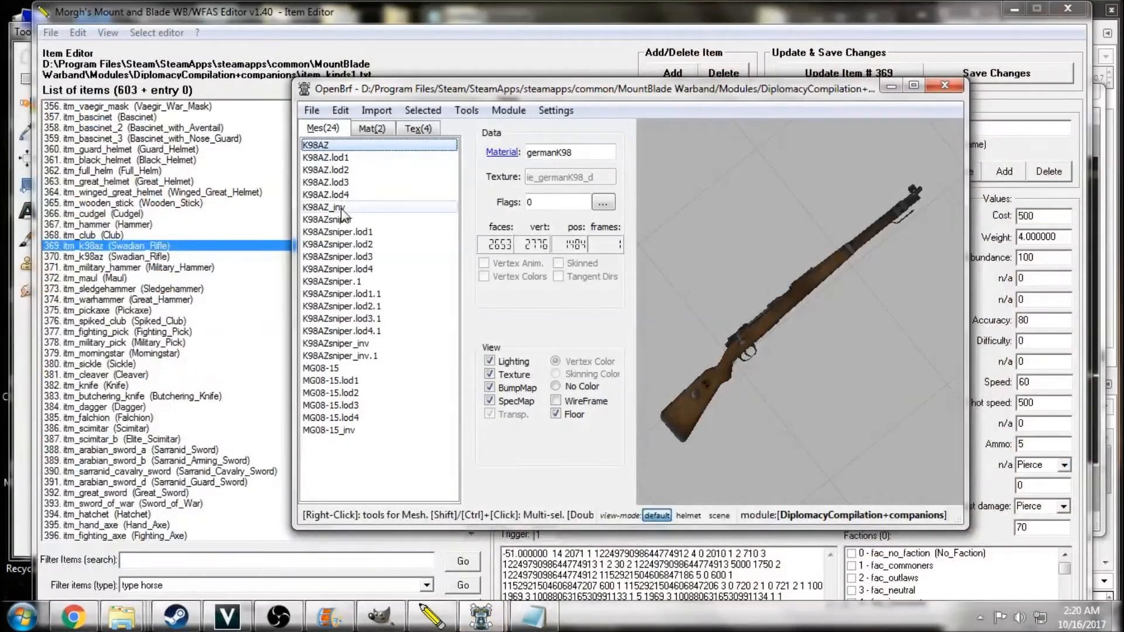
{"action": "left_click", "coordinate": [760, 18]}
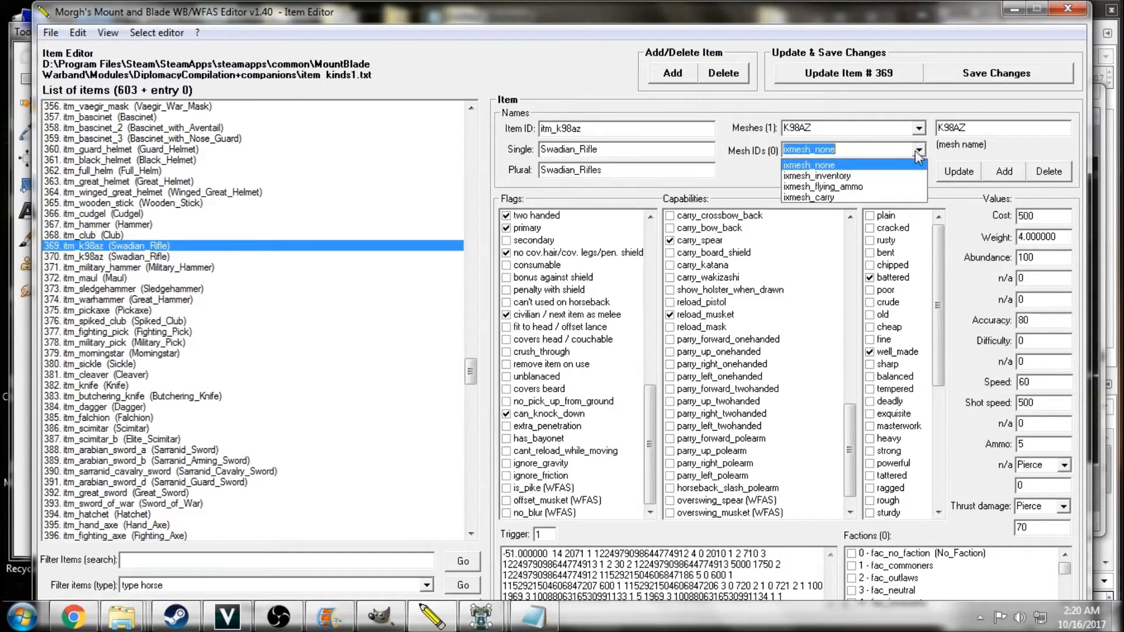
- Add a second mesh entry to the itm_k98az item and select that new entry for editing
{"action": "left_click", "coordinate": [873, 178]}
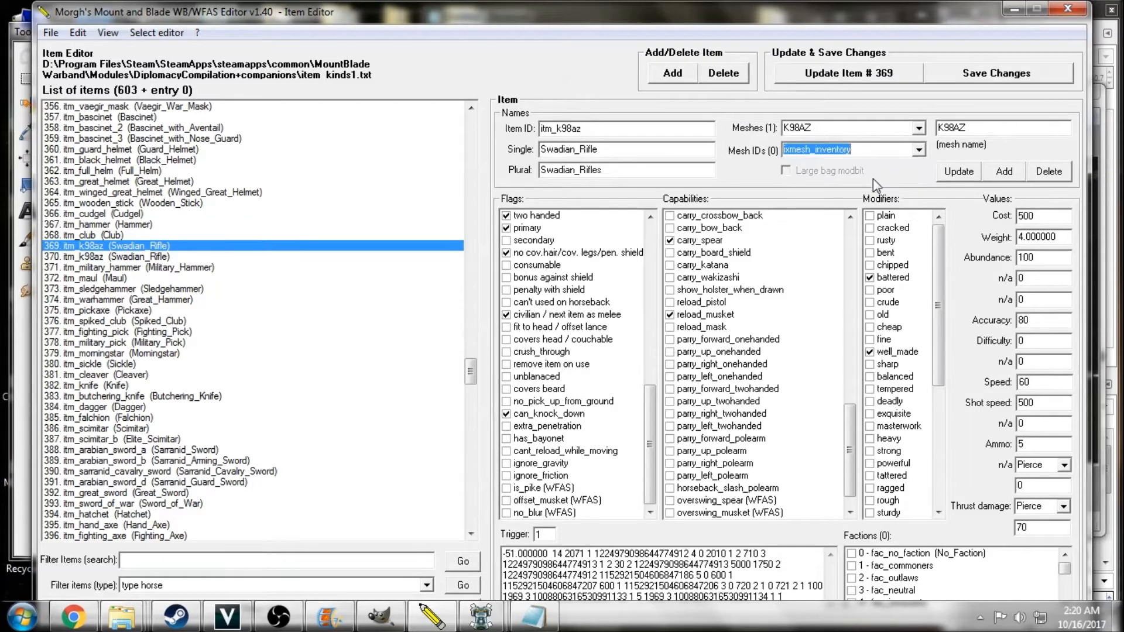
{"action": "left_click", "coordinate": [1006, 176]}
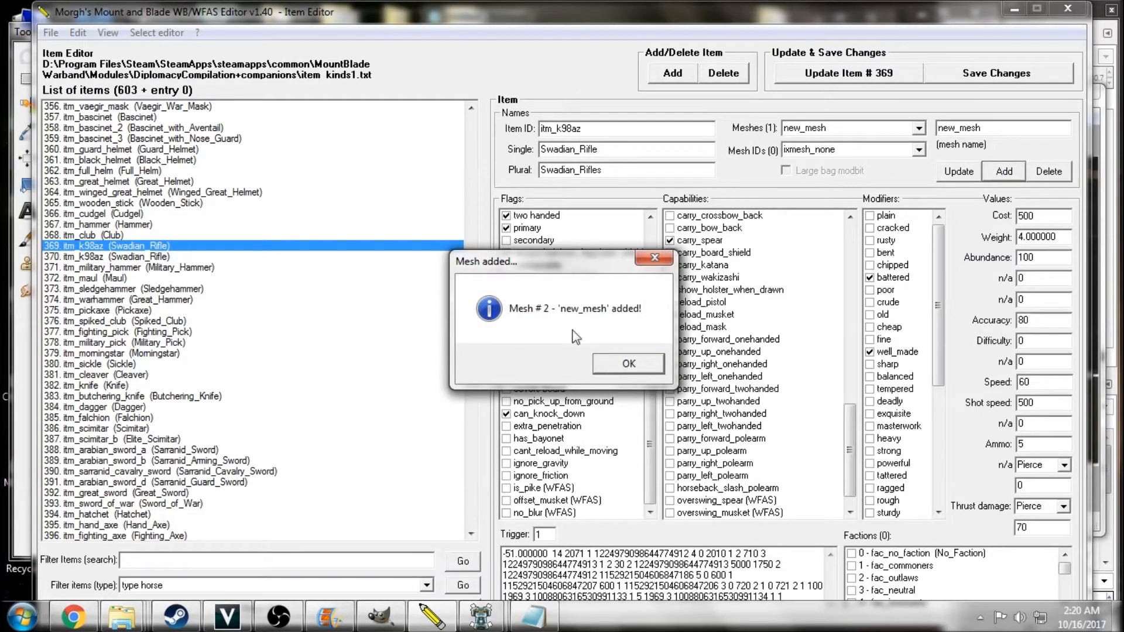
{"action": "left_click", "coordinate": [625, 363]}
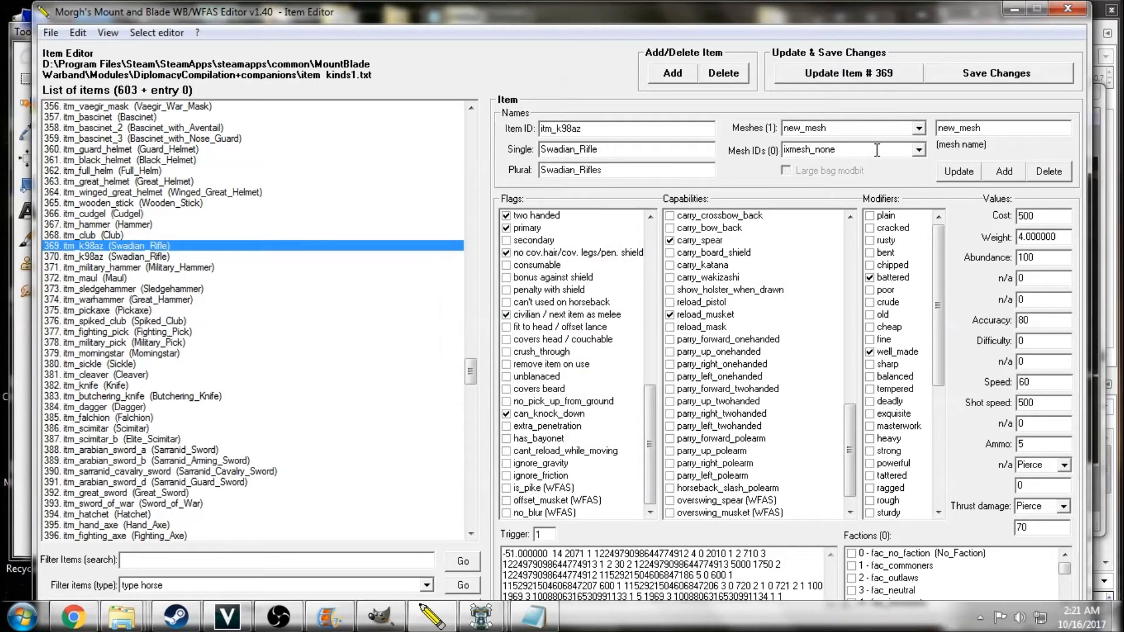
{"action": "left_click", "coordinate": [918, 130]}
{"action": "left_click", "coordinate": [912, 142]}
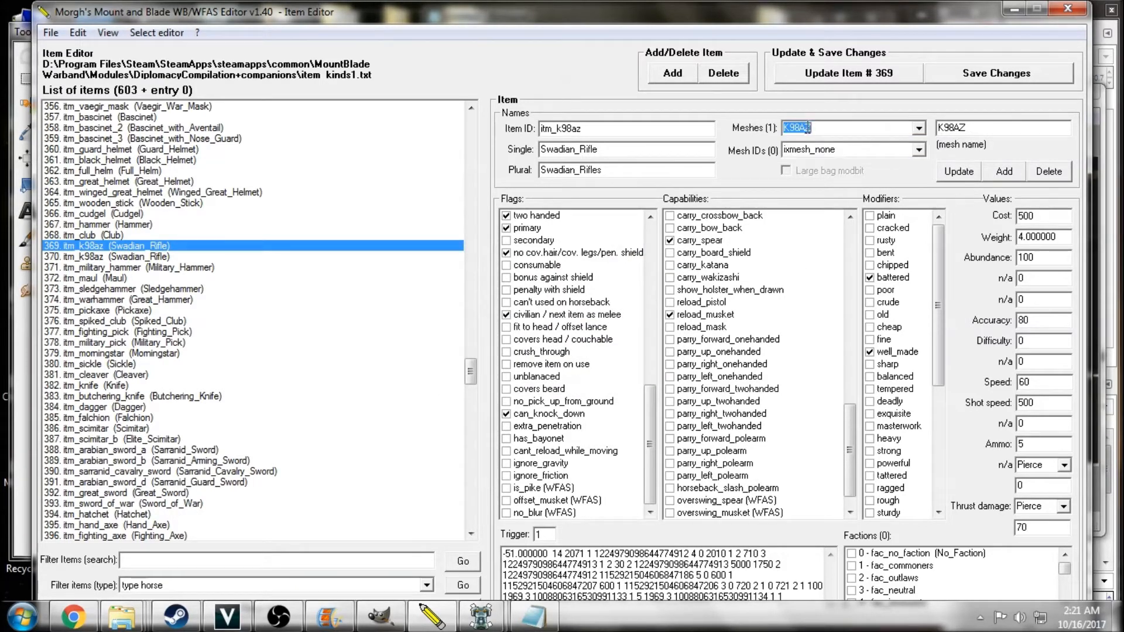
{"action": "left_click", "coordinate": [919, 130]}
{"action": "left_click", "coordinate": [916, 154]}
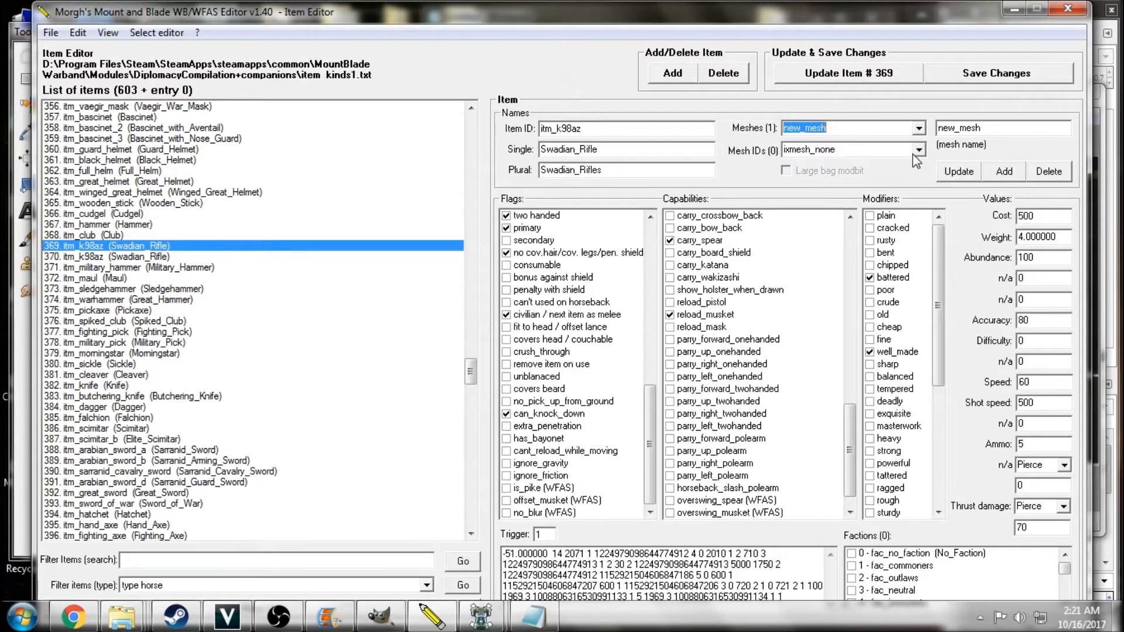
- Name the new mesh entry k98az_inv, update it, and switch back to the K98AZ mesh entry
{"action": "left_click", "coordinate": [586, 128]}
{"action": "left_click_drag", "start_coordinate": [586, 129], "coordinate": [558, 129]}
{"action": "key", "text": "ctrl+c"}
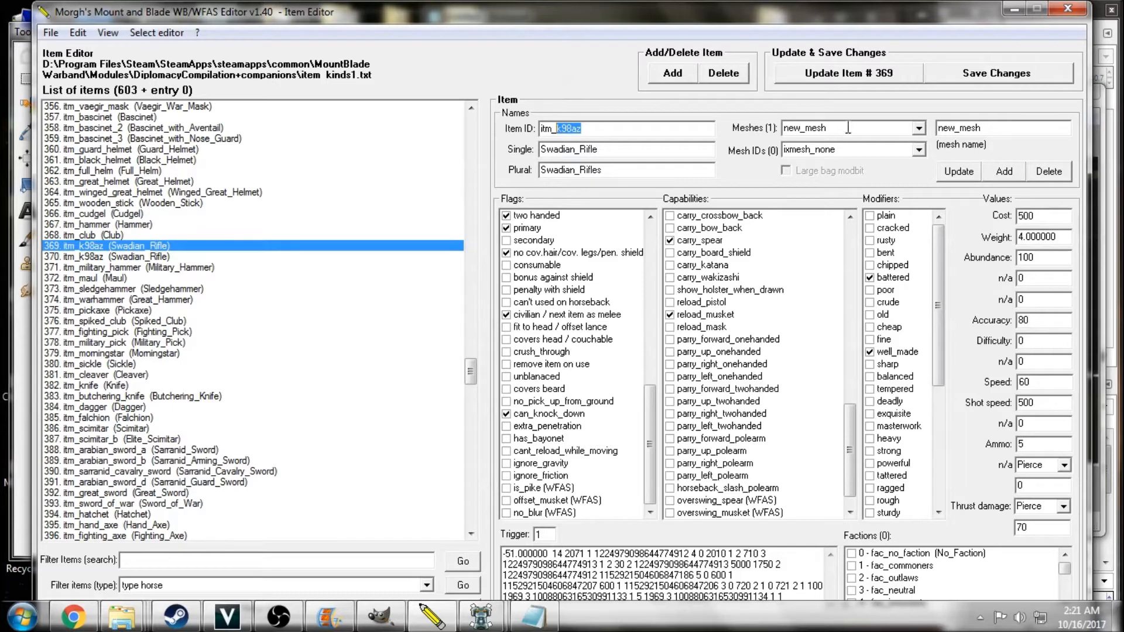
{"action": "left_click_drag", "start_coordinate": [983, 128], "coordinate": [909, 129]}
{"action": "key", "text": "ctrl+v"}
{"action": "type", "text": "_inv"}
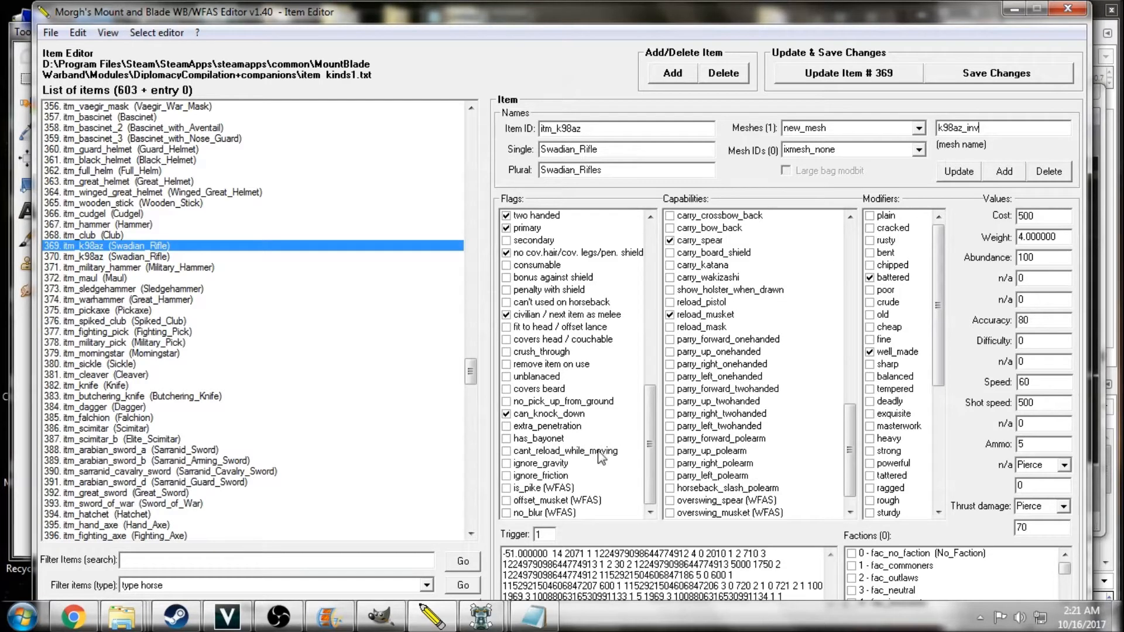
{"action": "left_click", "coordinate": [958, 172]}
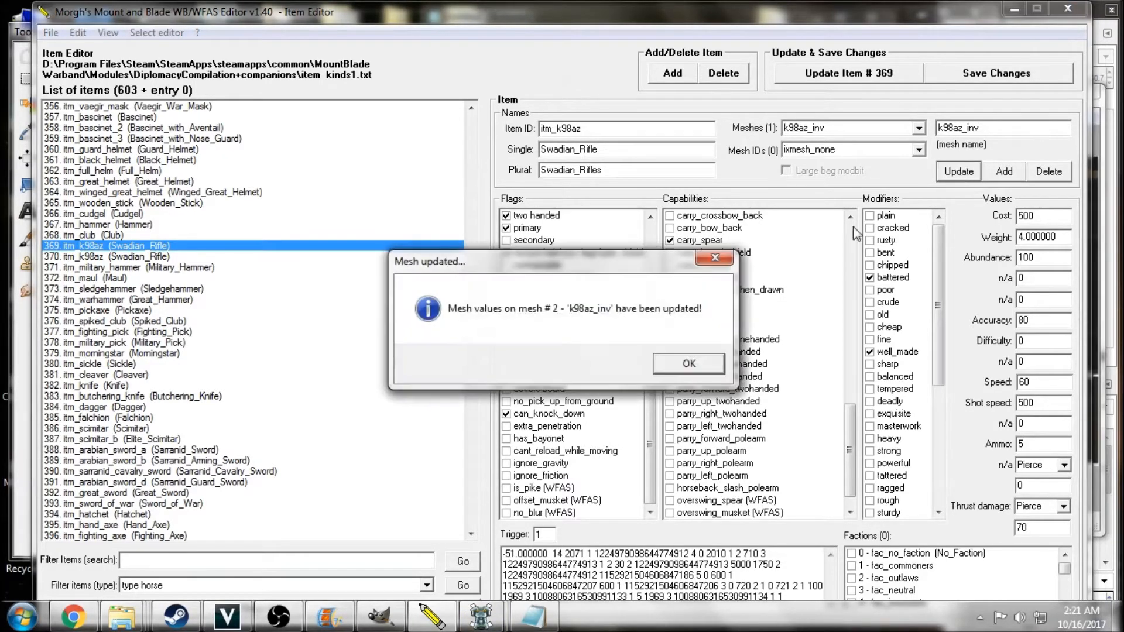
{"action": "left_click", "coordinate": [723, 360]}
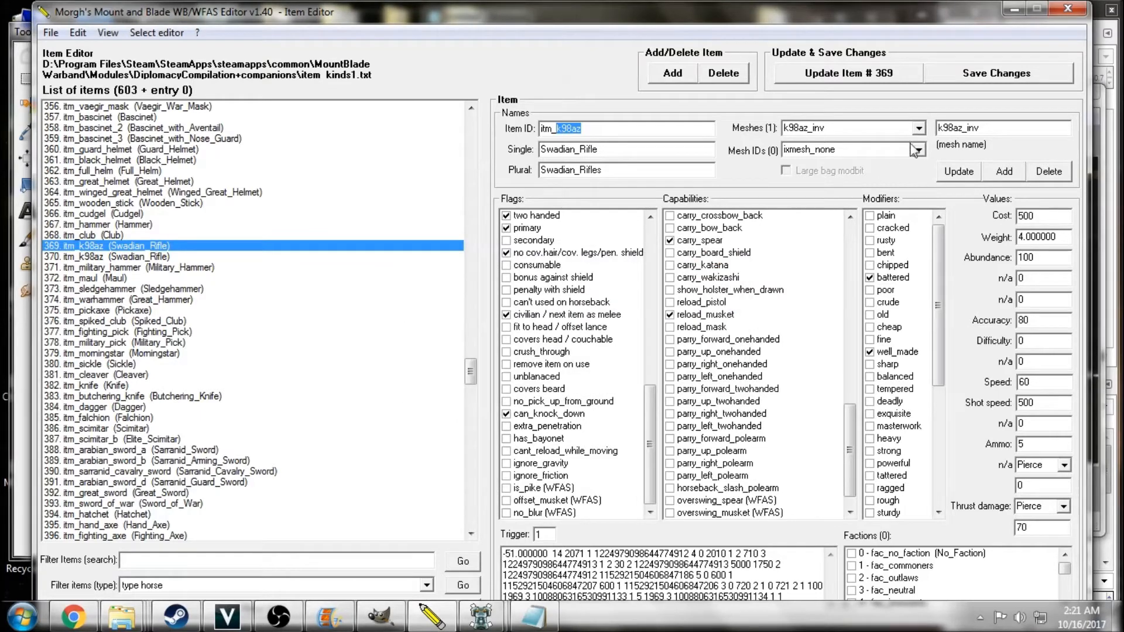
{"action": "left_click", "coordinate": [919, 128]}
{"action": "left_click", "coordinate": [873, 144]}
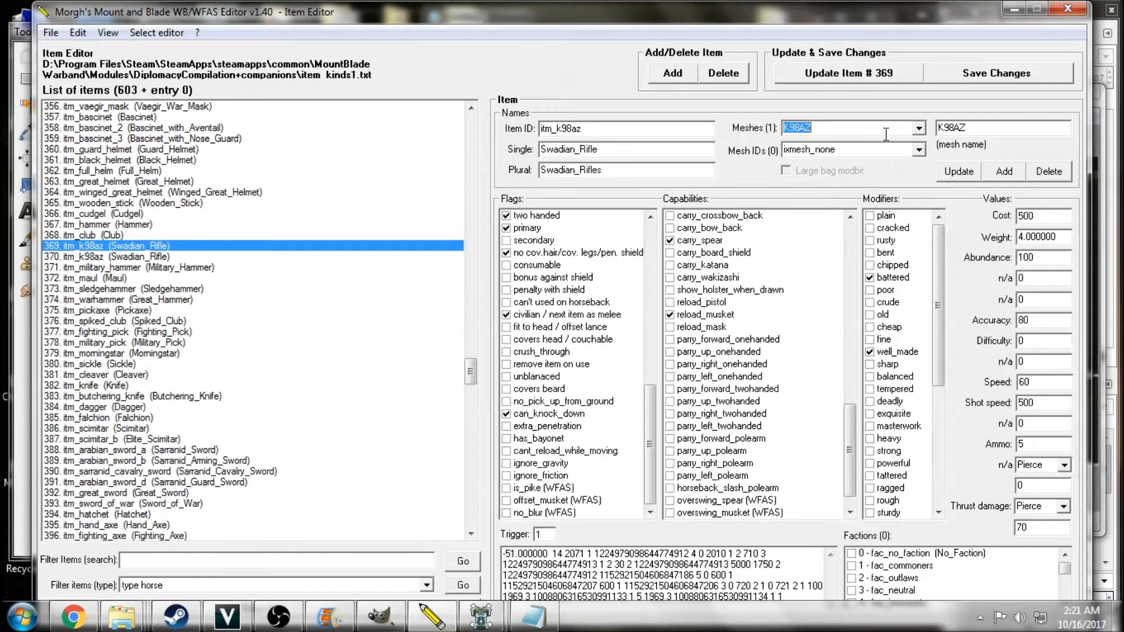
- Select the k98az_inv mesh entry of item 369 and update the item with its two meshes
{"action": "left_click", "coordinate": [918, 129]}
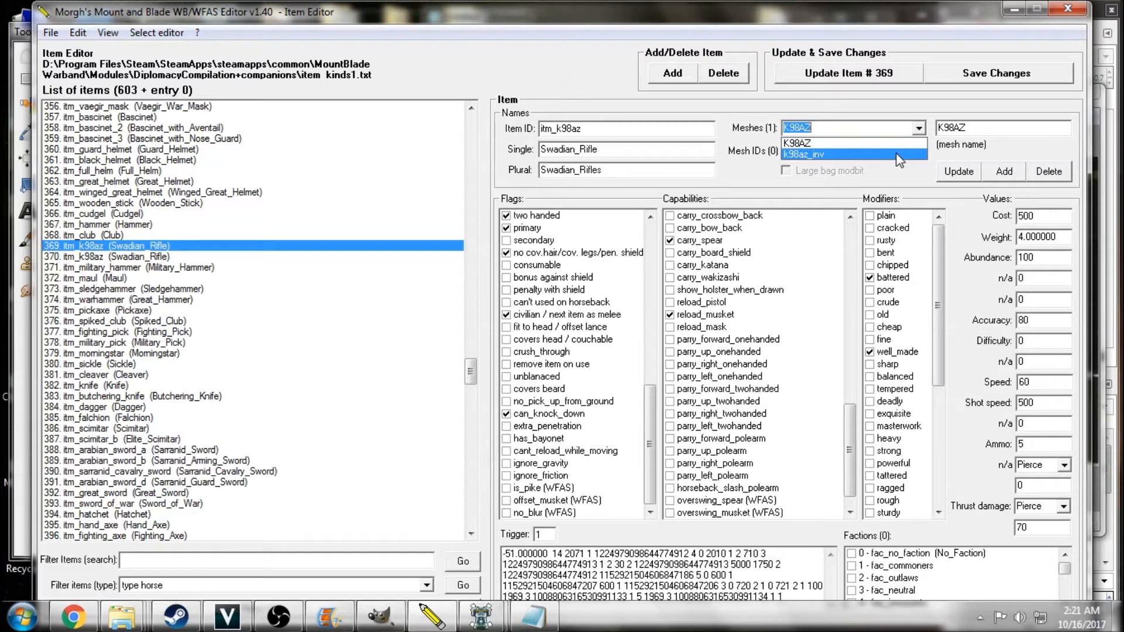
{"action": "left_click", "coordinate": [900, 155]}
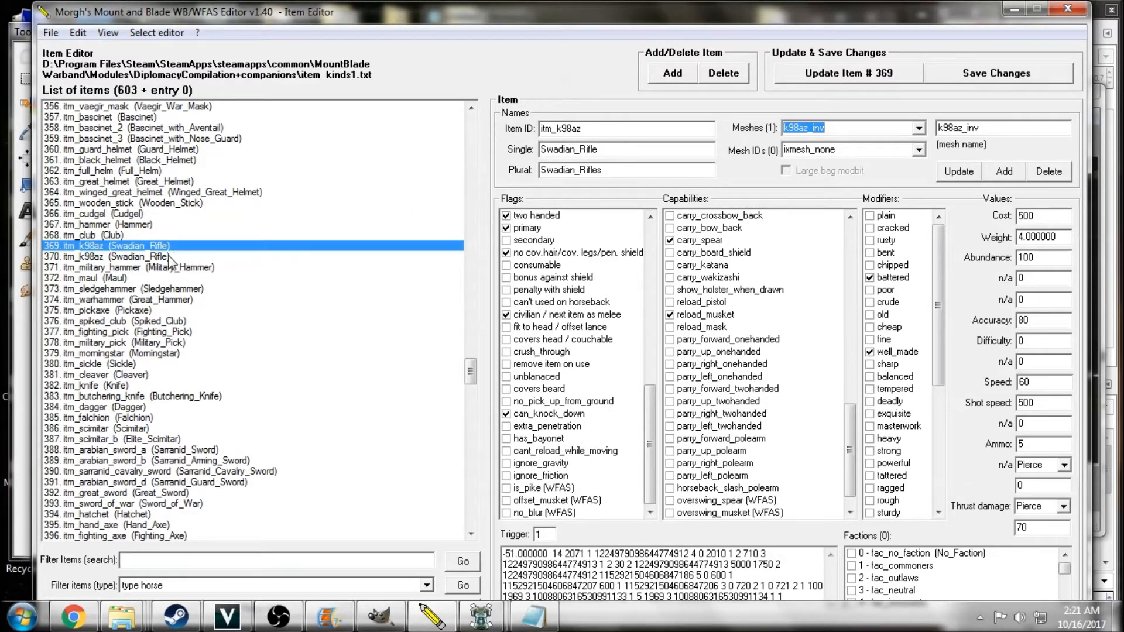
{"action": "left_click", "coordinate": [839, 78]}
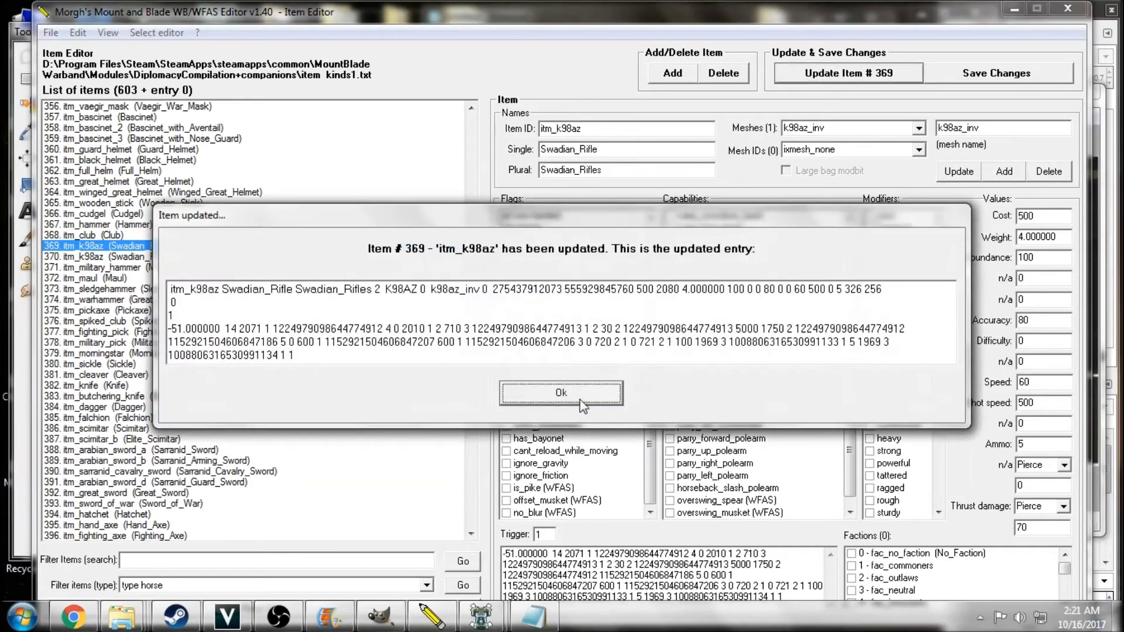
{"action": "left_click", "coordinate": [579, 394]}
- Review the flags and the slash, carry and parry polearm capabilities of the second itm_k98az entry, item 370
{"action": "left_click", "coordinate": [219, 257]}
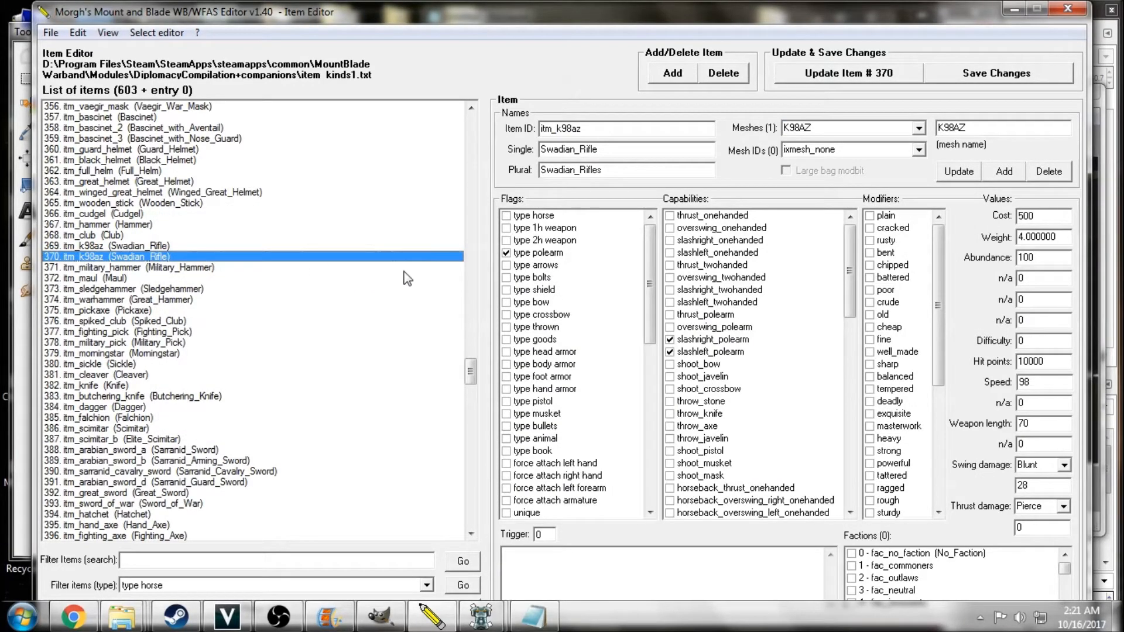
{"action": "left_click_drag", "start_coordinate": [644, 243], "coordinate": [652, 362]}
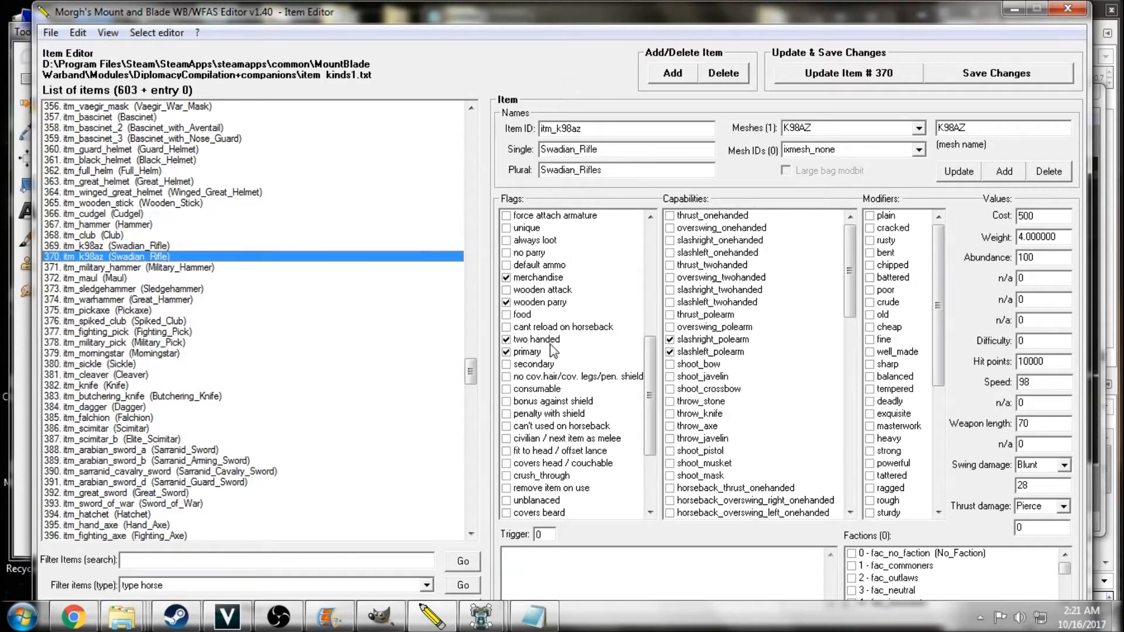
{"action": "left_click_drag", "start_coordinate": [650, 360], "coordinate": [651, 403]}
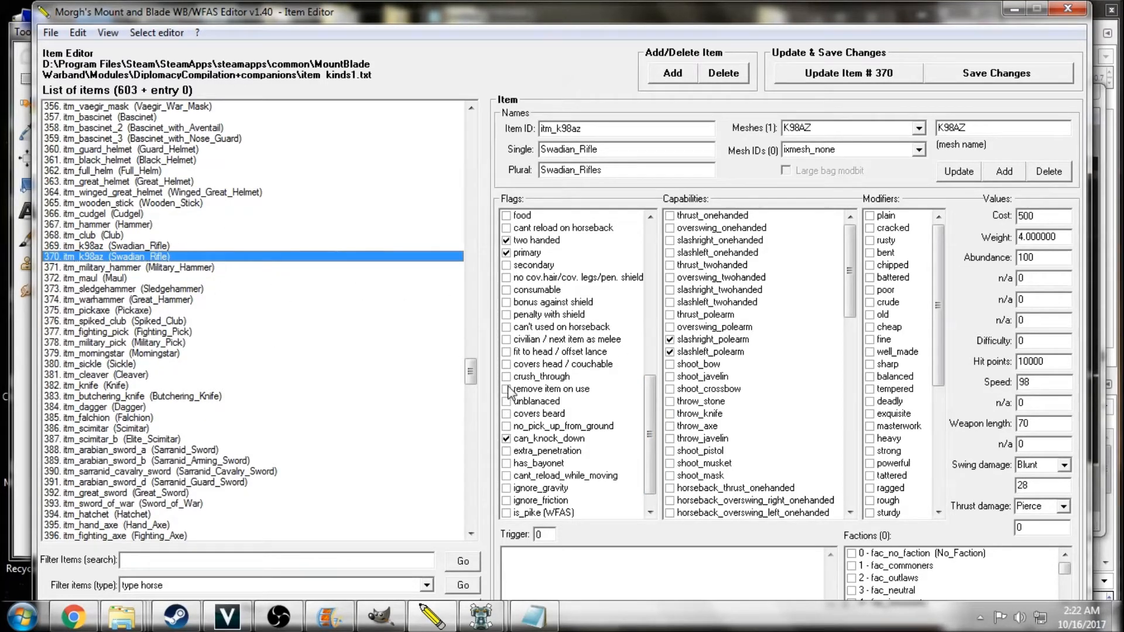
{"action": "left_click_drag", "start_coordinate": [650, 411], "coordinate": [651, 448]}
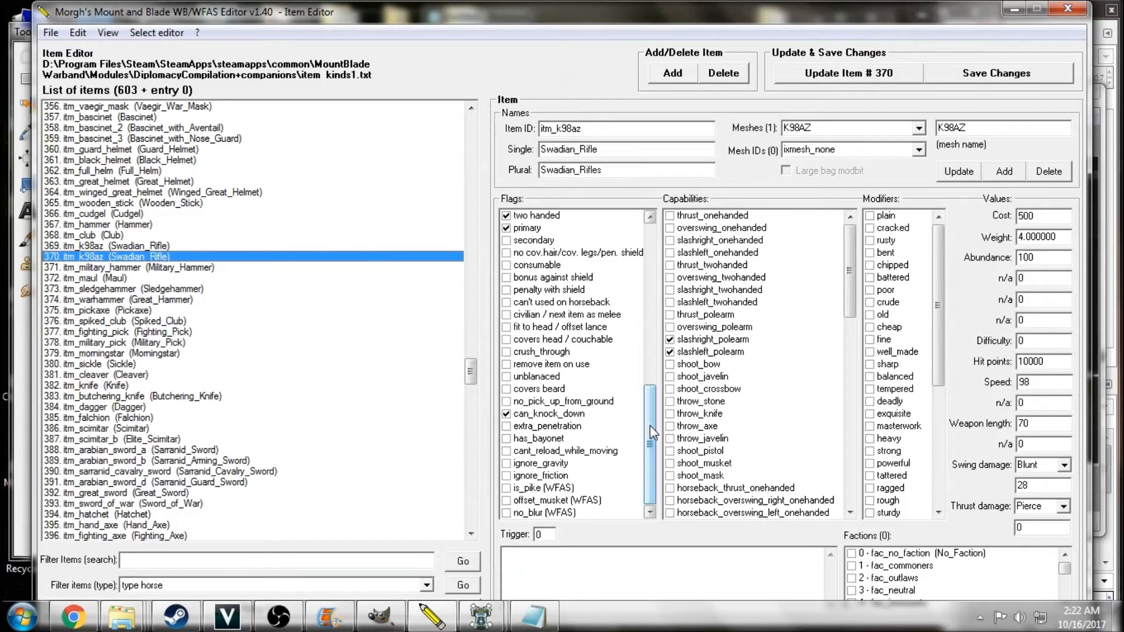
{"action": "left_click_drag", "start_coordinate": [650, 426], "coordinate": [652, 265]}
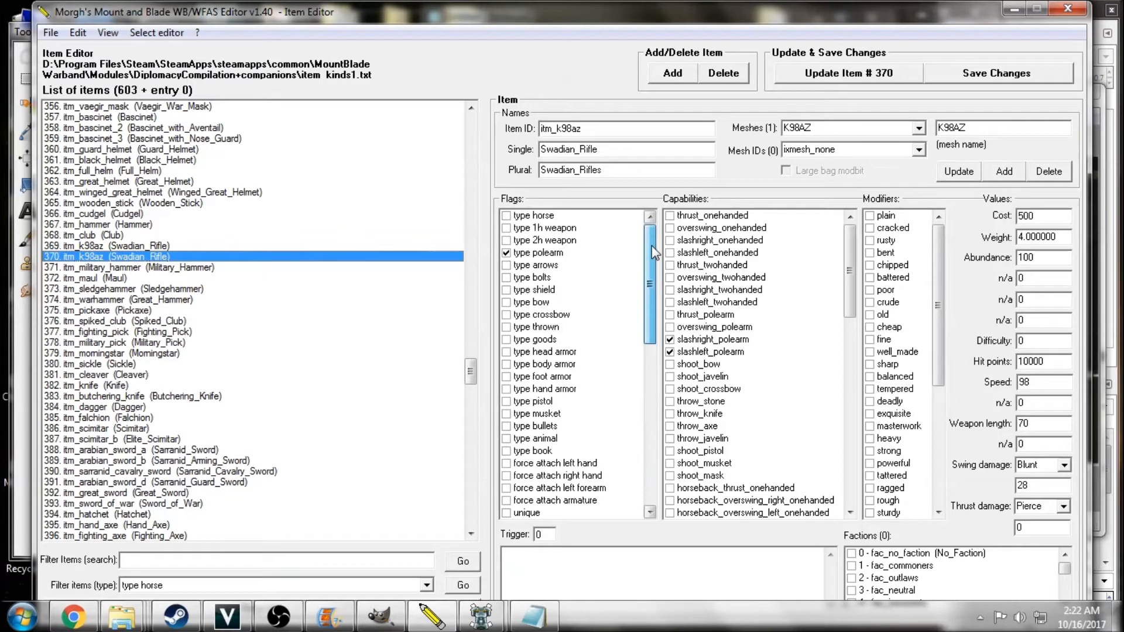
{"action": "left_click", "coordinate": [713, 341]}
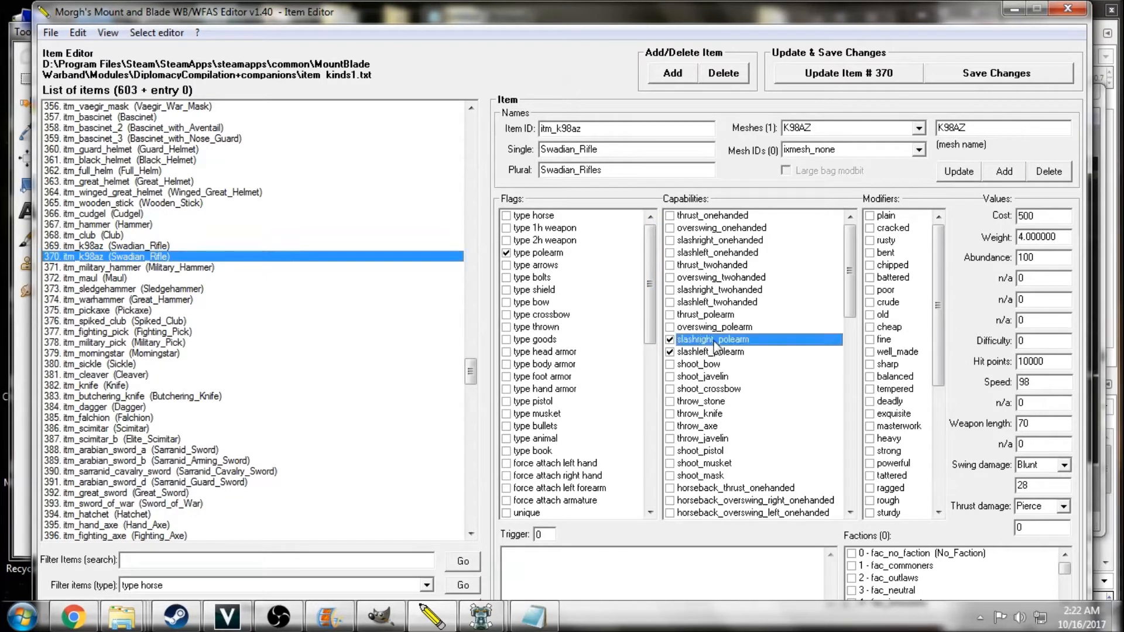
{"action": "left_click", "coordinate": [731, 352]}
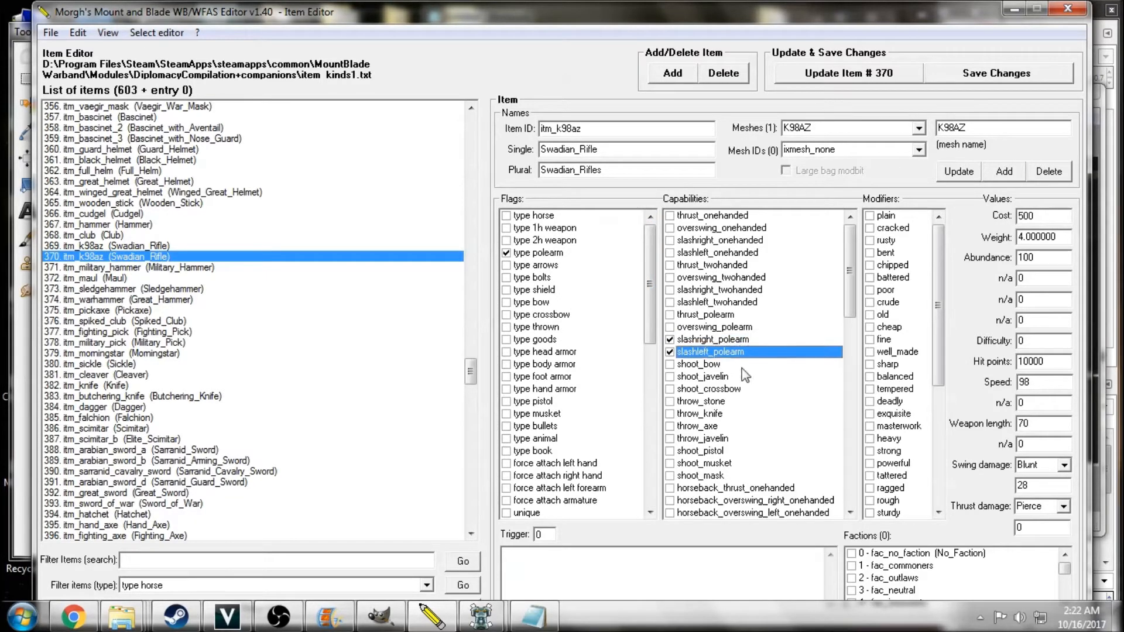
{"action": "left_click", "coordinate": [710, 314]}
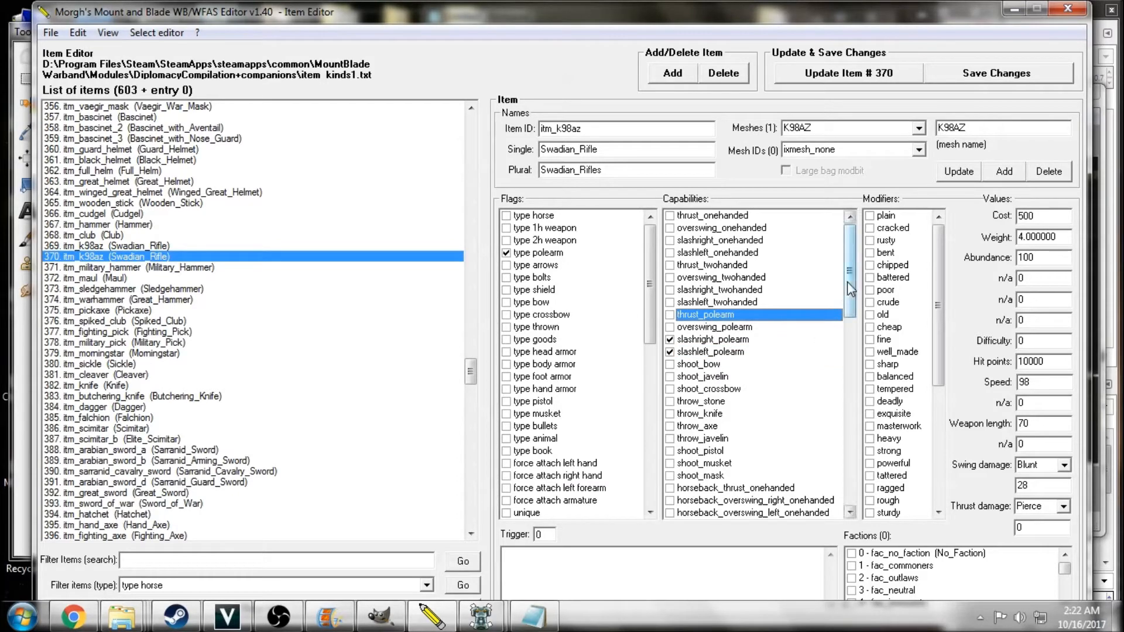
{"action": "left_click_drag", "start_coordinate": [847, 280], "coordinate": [849, 477]}
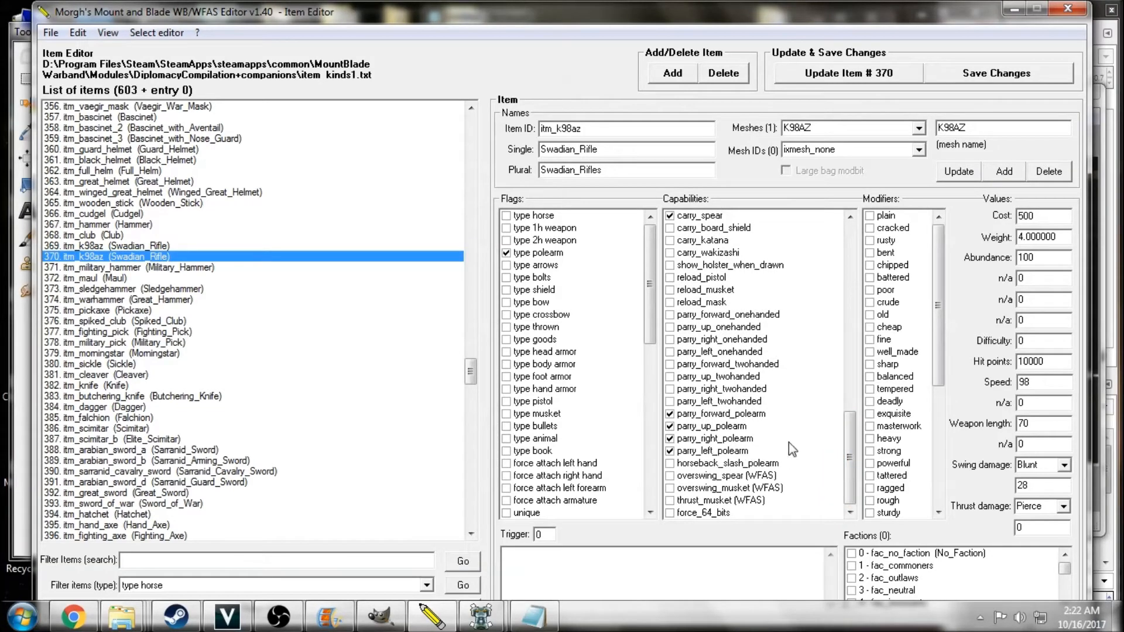
{"action": "left_click_drag", "start_coordinate": [847, 444], "coordinate": [855, 213]}
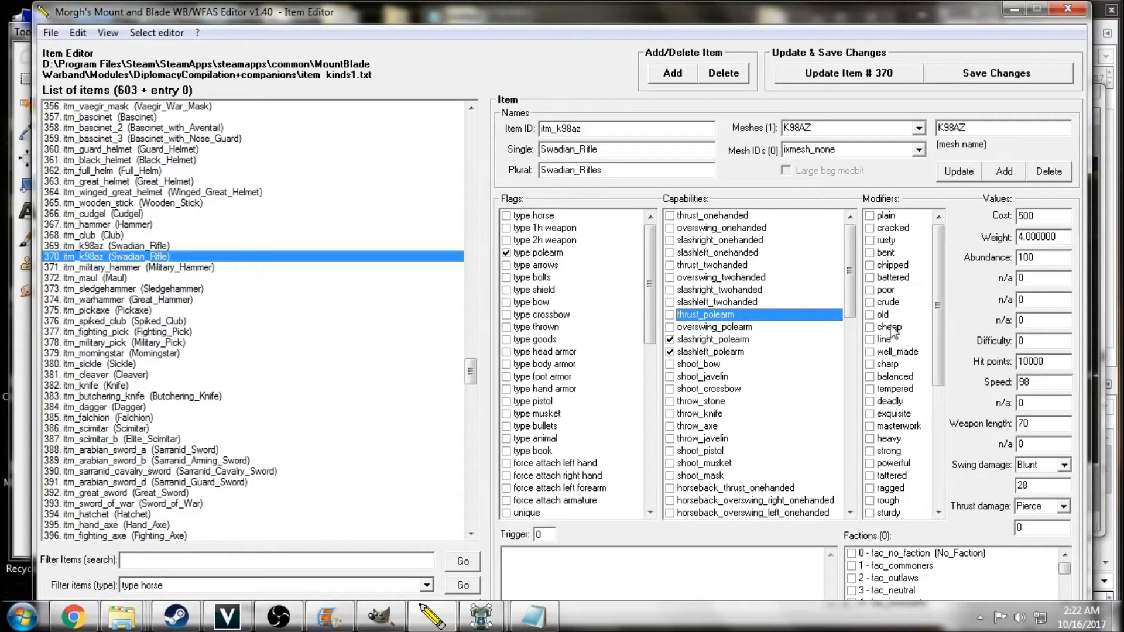
- Clear the merchandise flag on the polearm version of itm_k98az, item 370, and update the item
{"action": "left_click", "coordinate": [260, 245]}
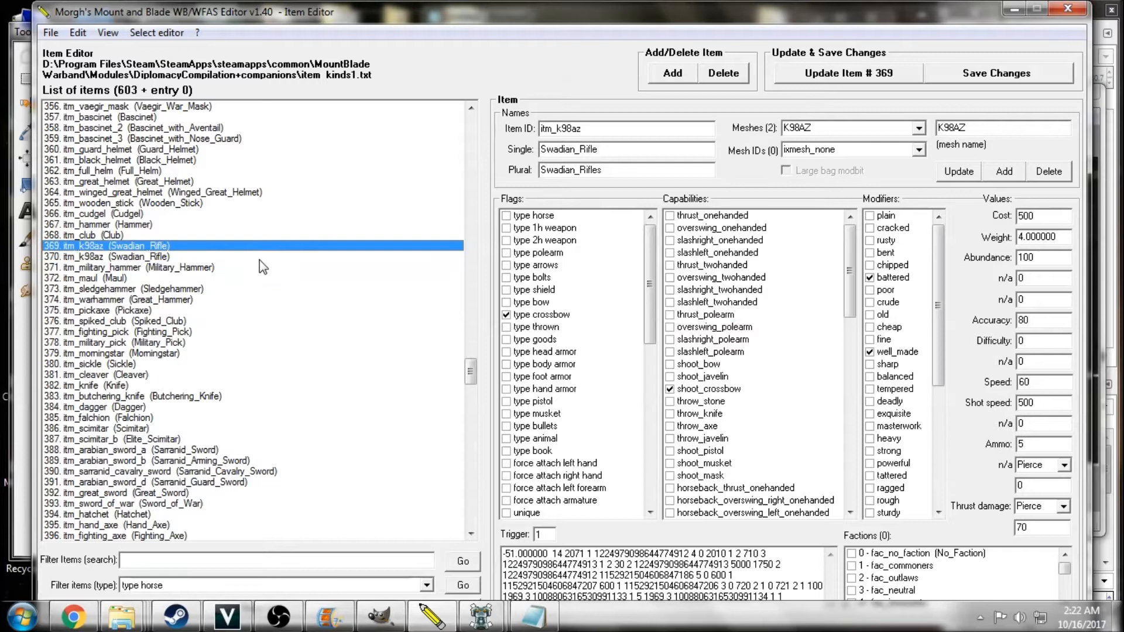
{"action": "left_click", "coordinate": [255, 257]}
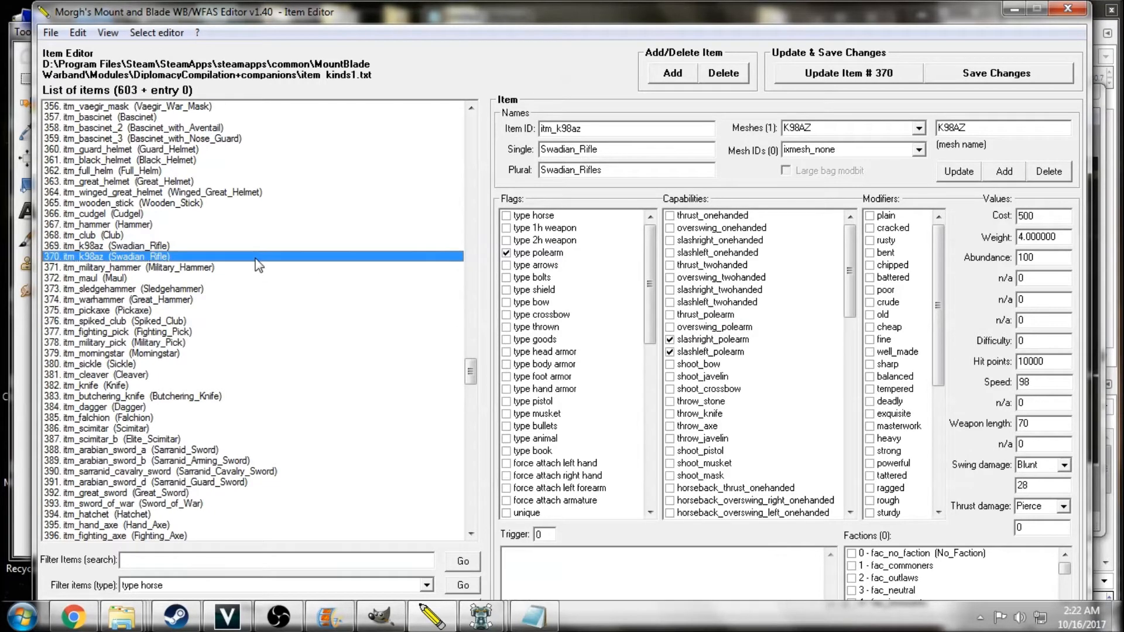
{"action": "left_click_drag", "start_coordinate": [651, 237], "coordinate": [653, 347]}
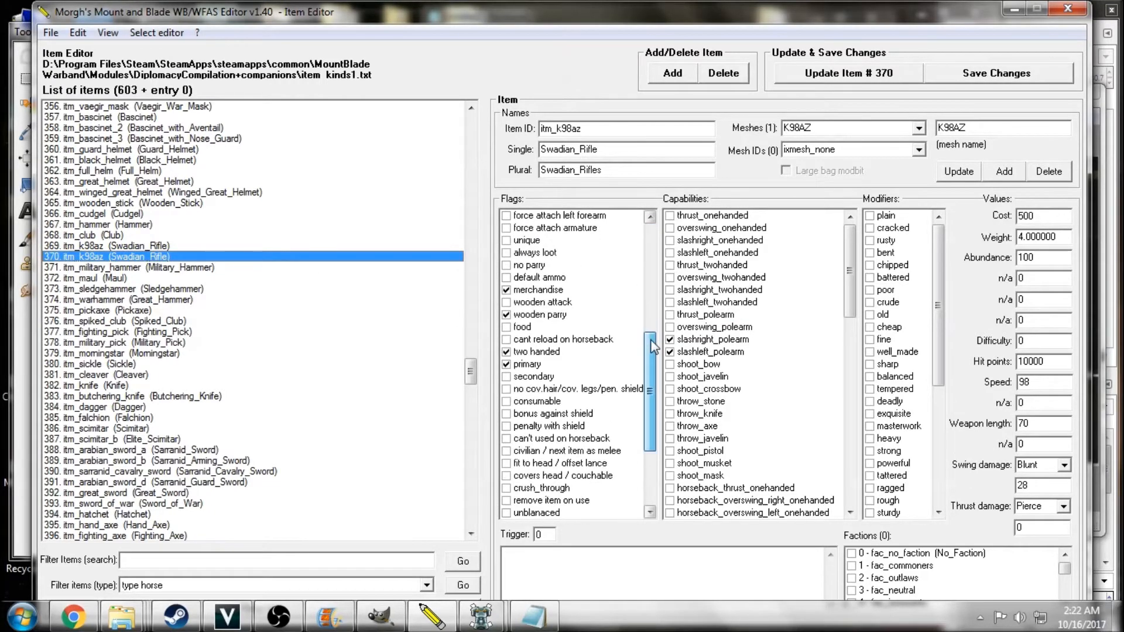
{"action": "left_click", "coordinate": [507, 290]}
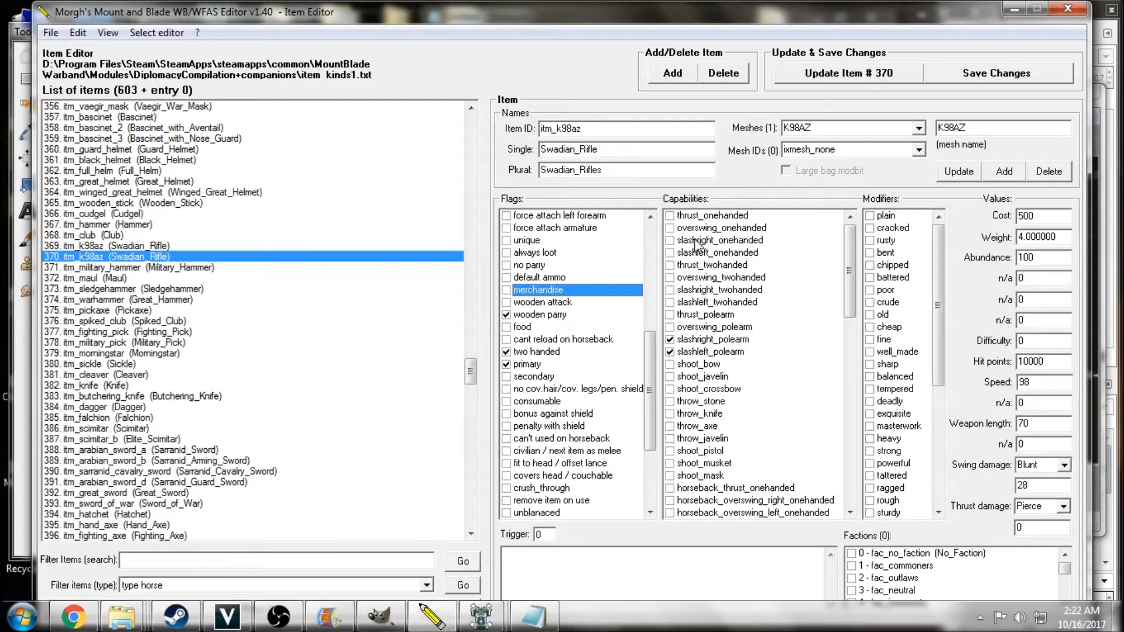
{"action": "left_click", "coordinate": [819, 74]}
{"action": "left_click", "coordinate": [584, 394]}
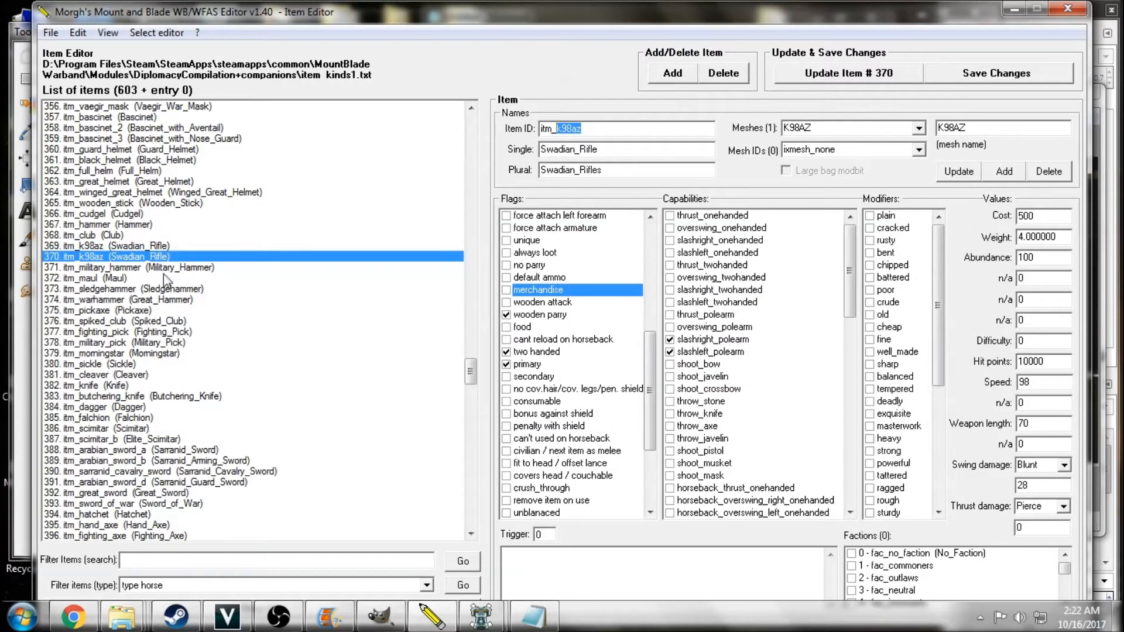
- Set the weapon length of the polearm itm_k98az, item 370, to 60 and update the item
{"action": "left_click", "coordinate": [156, 246]}
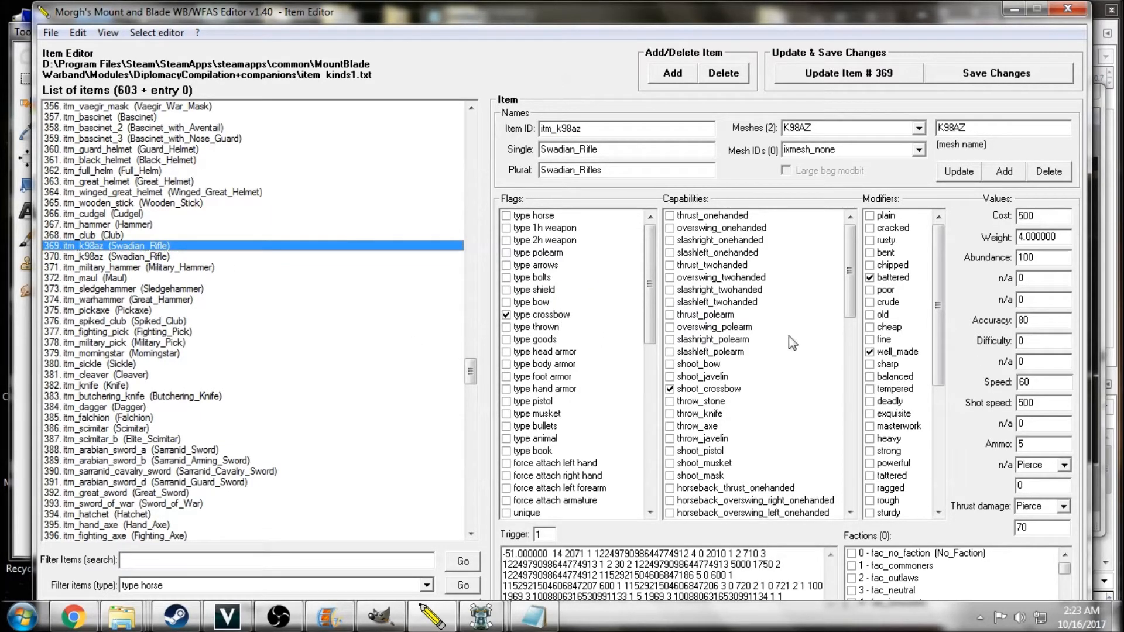
{"action": "left_click", "coordinate": [195, 258]}
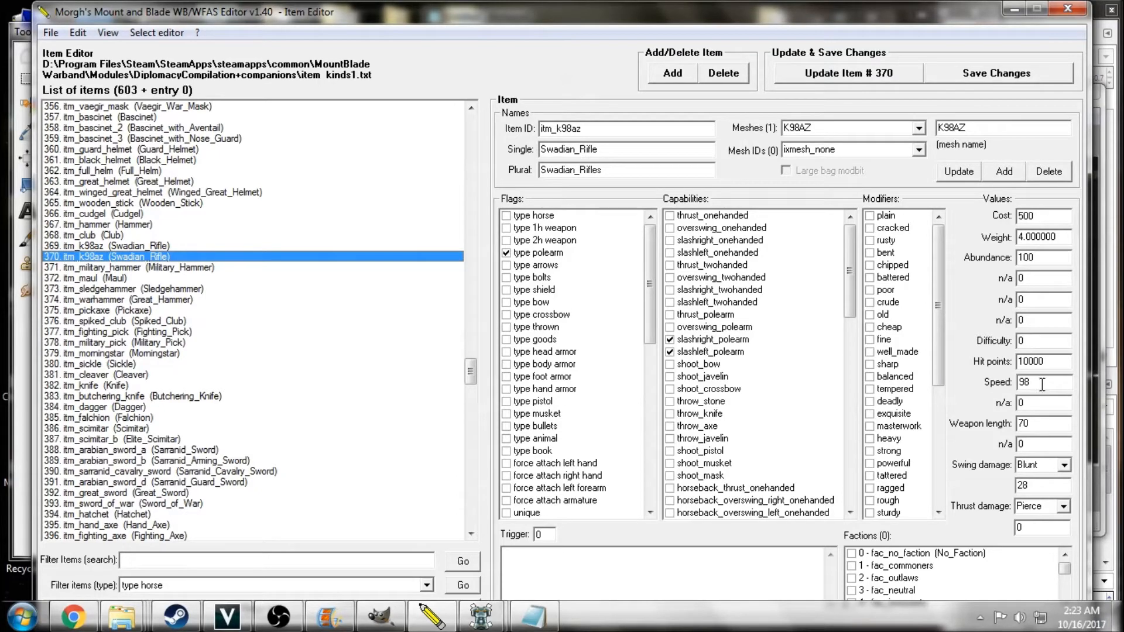
{"action": "left_click_drag", "start_coordinate": [1034, 423], "coordinate": [983, 432]}
{"action": "type", "text": "60"}
{"action": "left_click", "coordinate": [849, 73]}
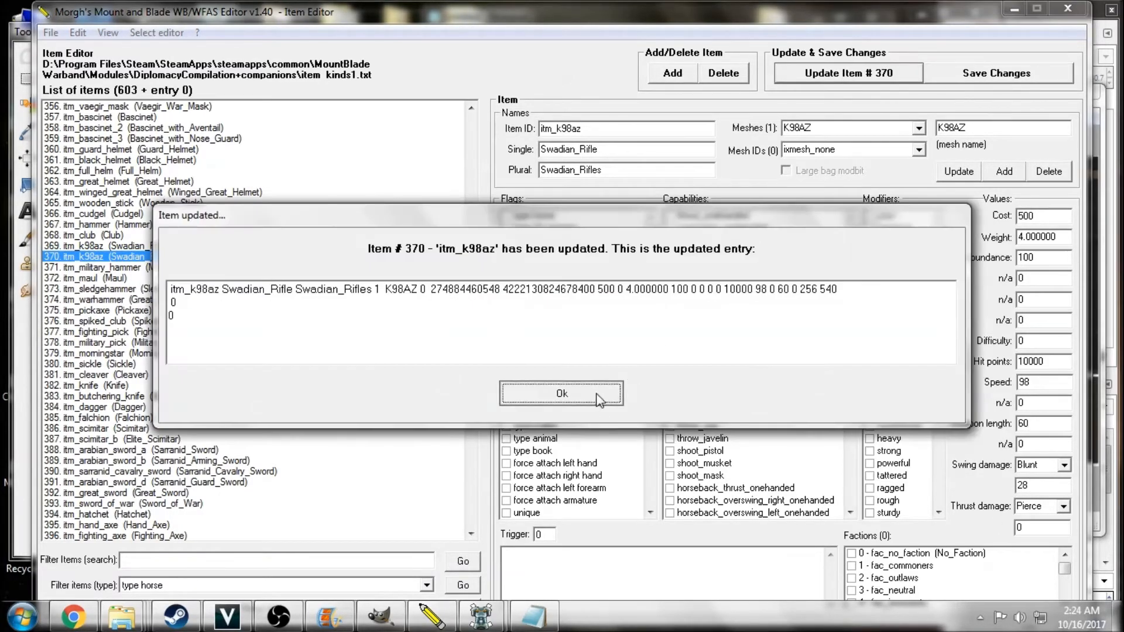
{"action": "left_click", "coordinate": [598, 399]}
- Assign ixmesh_inventory as the mesh ID of item 370's mesh, rename that mesh K98AZ_inv, and update it
{"action": "left_click", "coordinate": [918, 149]}
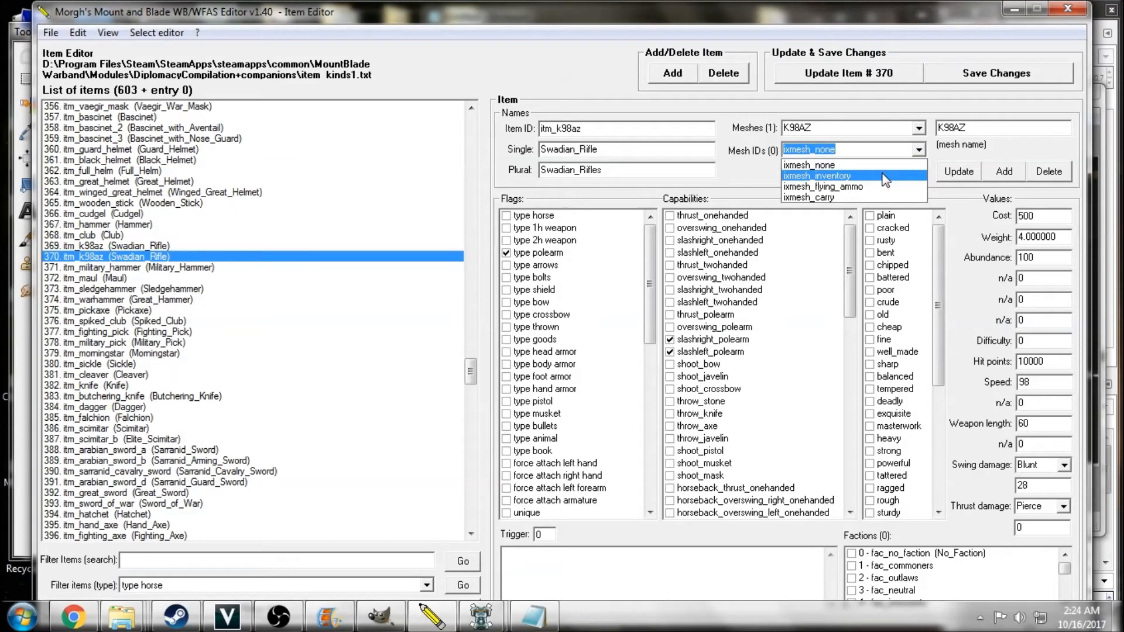
{"action": "left_click", "coordinate": [885, 175]}
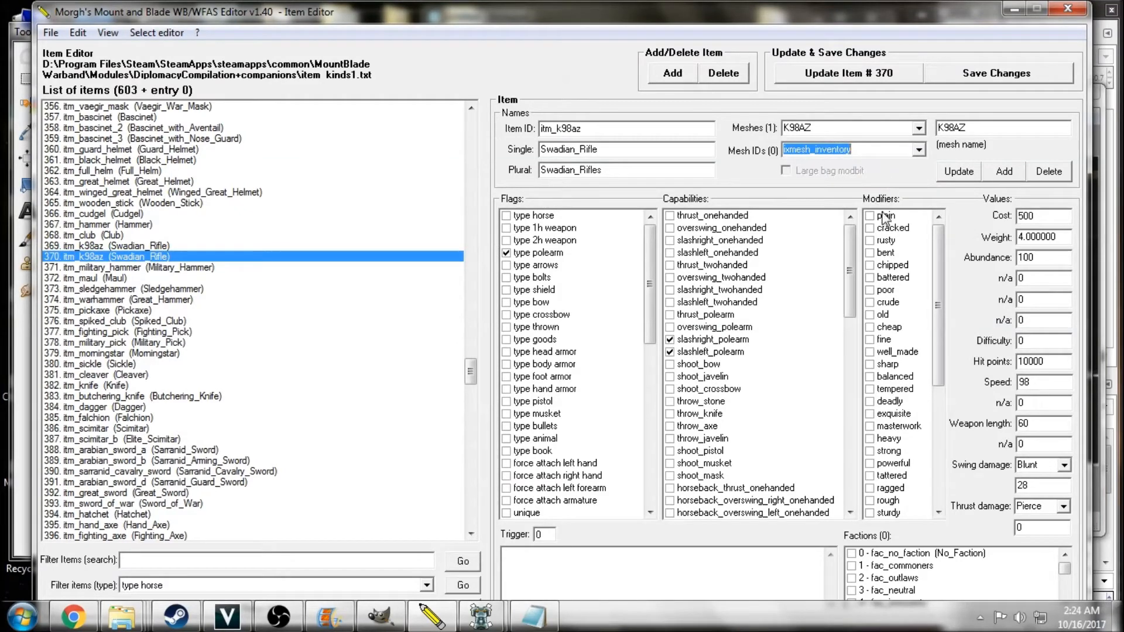
{"action": "left_click", "coordinate": [978, 130]}
{"action": "type", "text": "_inv"}
{"action": "left_click", "coordinate": [957, 172]}
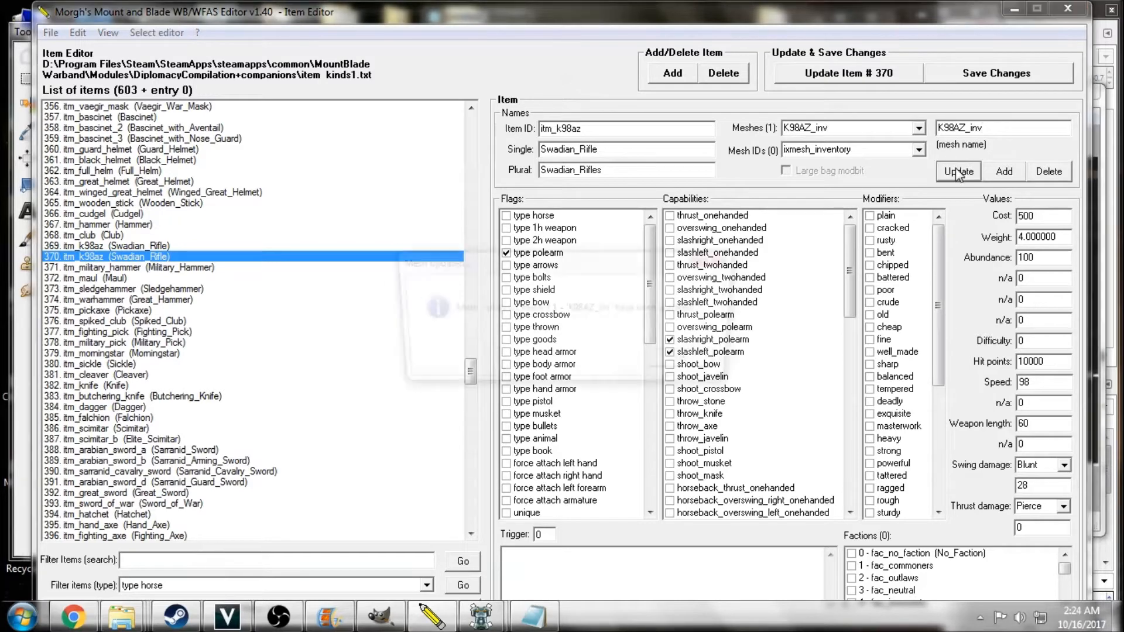
{"action": "left_click", "coordinate": [712, 358]}
- Change the name of item 370's only mesh entry back to K98AZ and update the mesh
{"action": "left_click", "coordinate": [919, 128]}
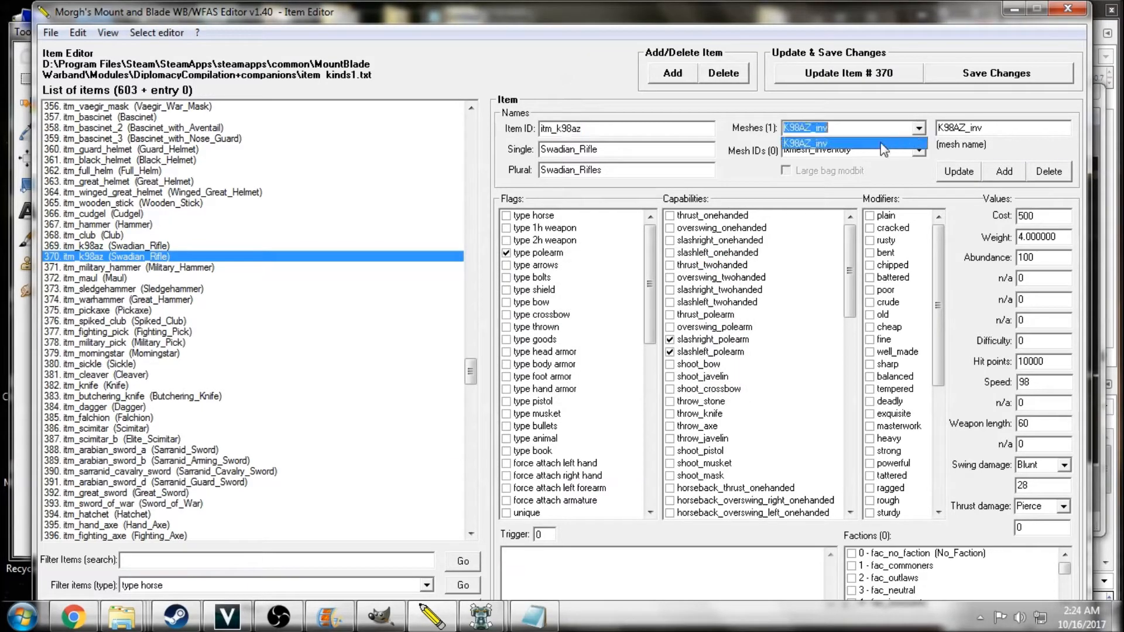
{"action": "left_click", "coordinate": [921, 129]}
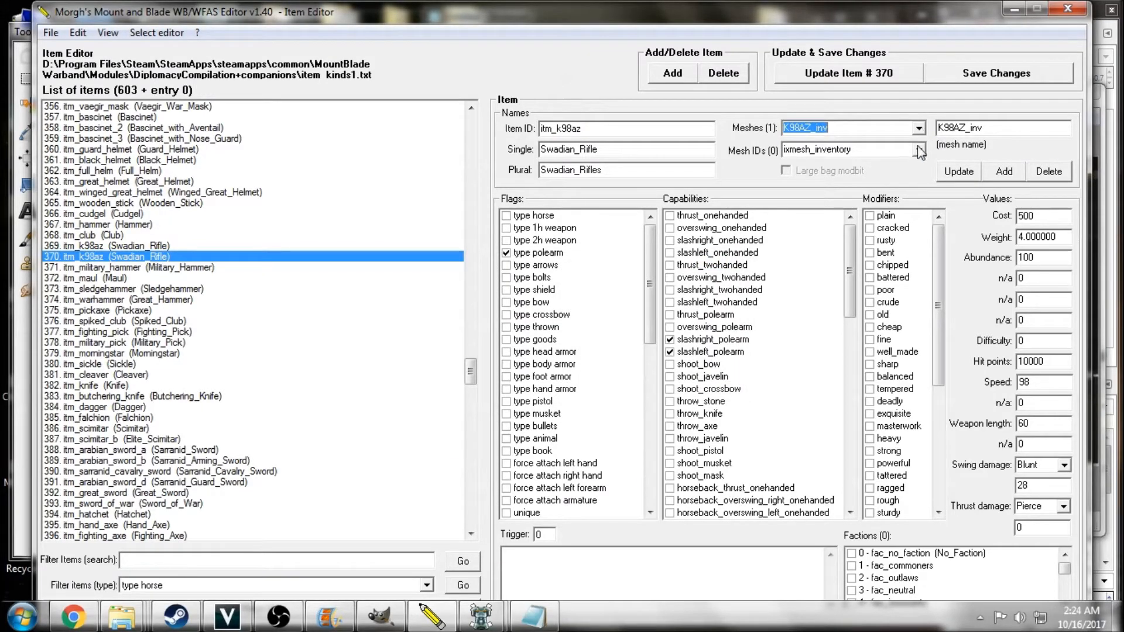
{"action": "left_click_drag", "start_coordinate": [989, 128], "coordinate": [967, 129]}
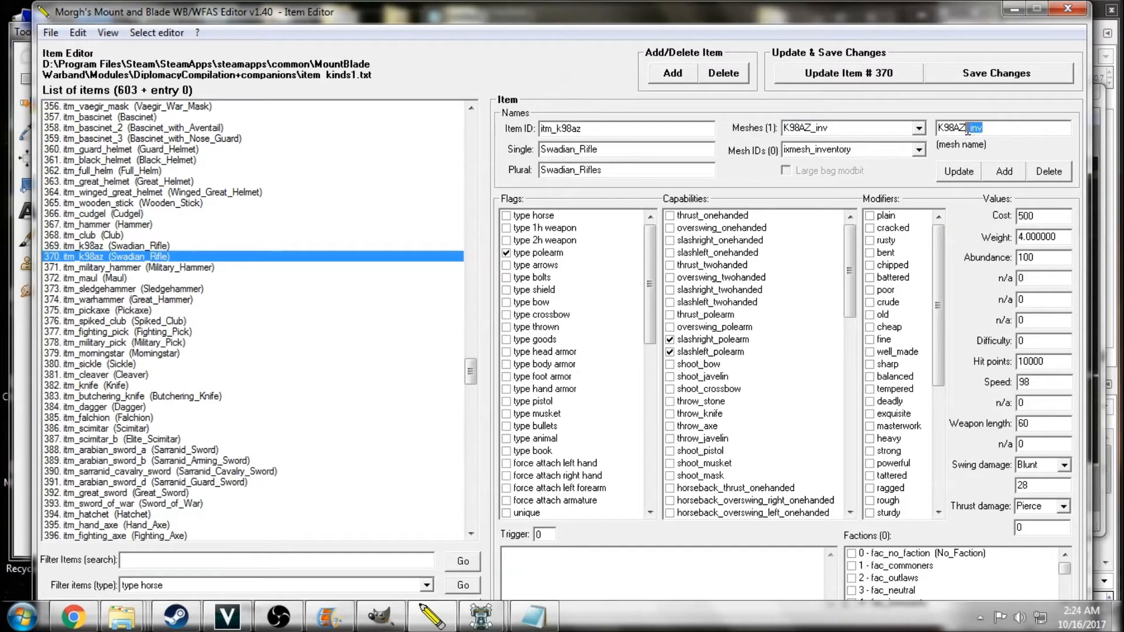
{"action": "left_click", "coordinate": [965, 162]}
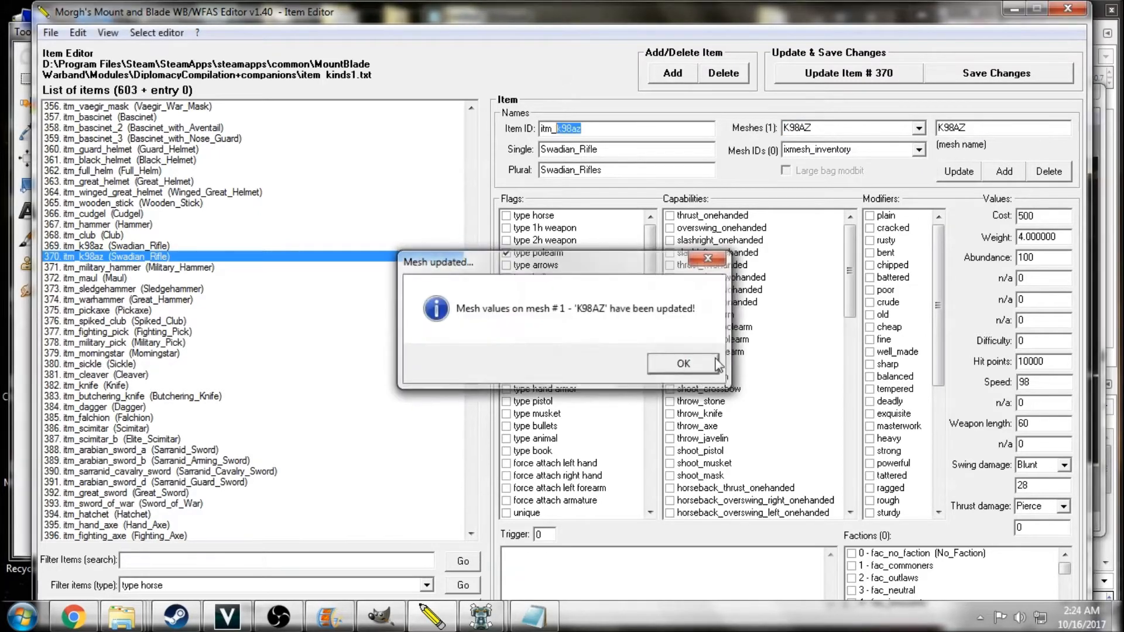
{"action": "left_click", "coordinate": [682, 359]}
{"action": "left_click", "coordinate": [984, 130]}
{"action": "type", "text": "-"}
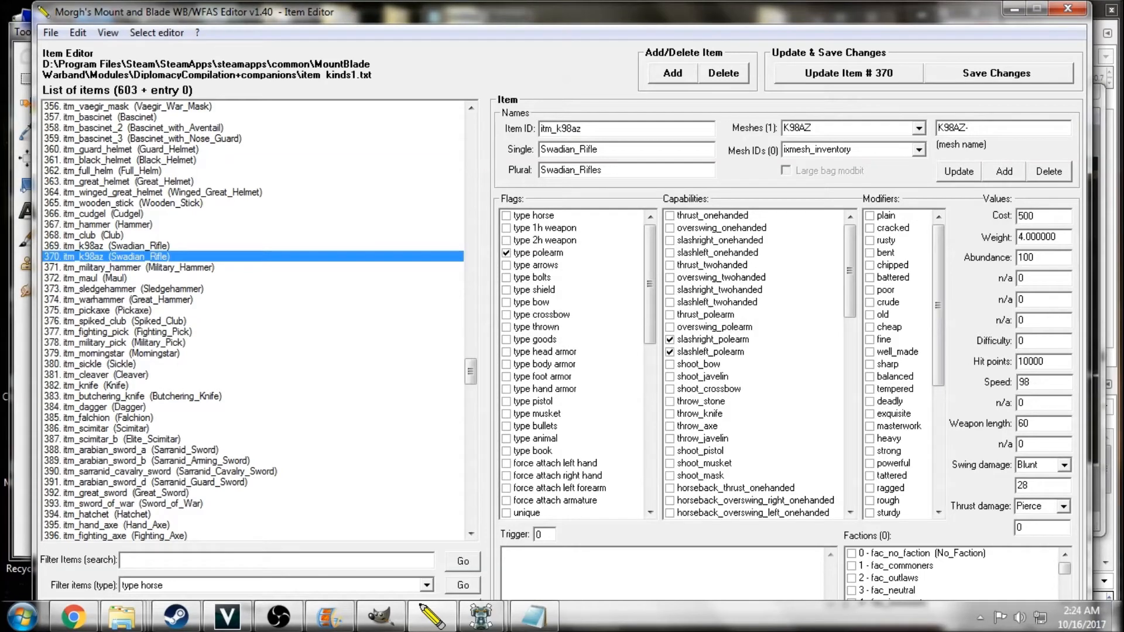
{"action": "key", "text": "BackSpace"}
{"action": "type", "text": "_inv"}
- Add a second mesh entry to item 370, name it K98AZ_inv, and update the mesh
{"action": "left_click", "coordinate": [1005, 172]}
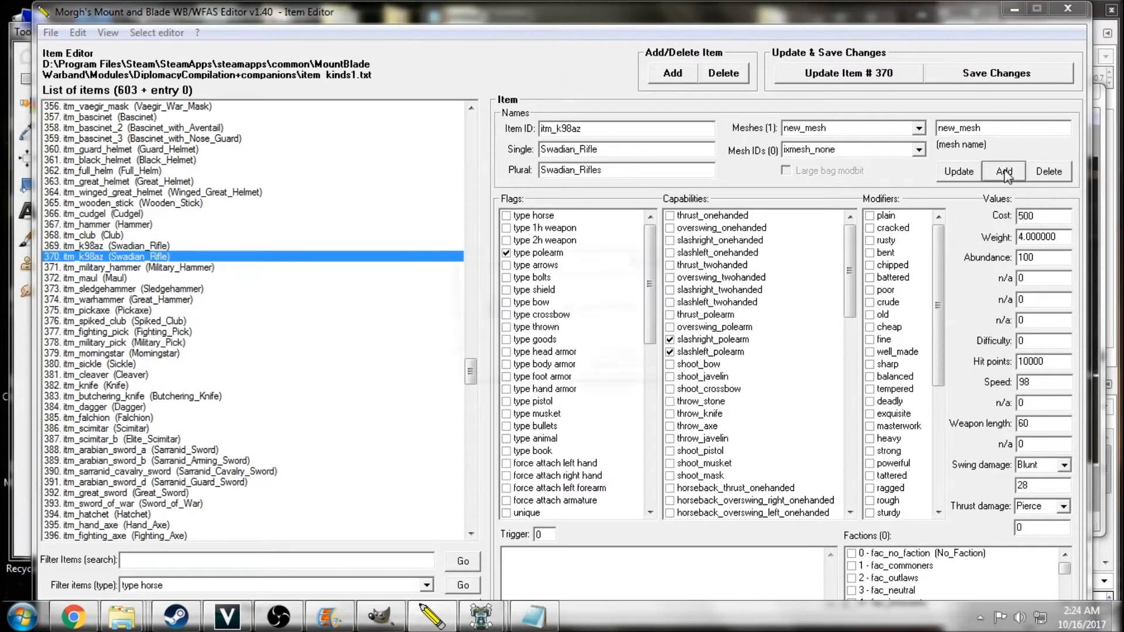
{"action": "left_click", "coordinate": [638, 365]}
{"action": "left_click", "coordinate": [919, 128]}
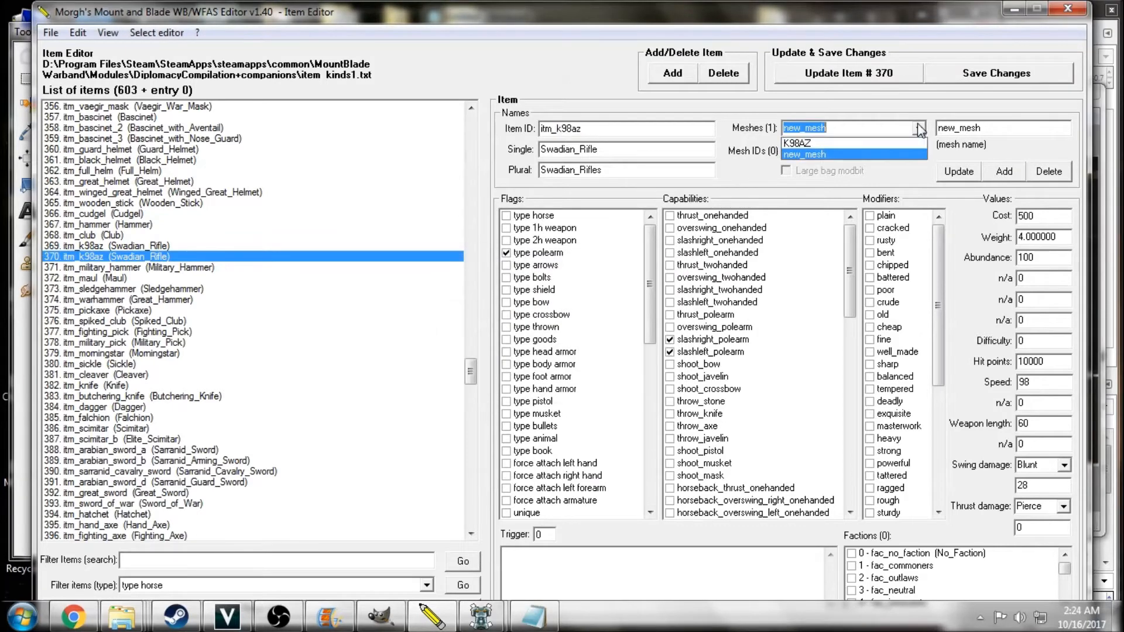
{"action": "left_click", "coordinate": [907, 153]}
{"action": "double_click", "coordinate": [1009, 126]}
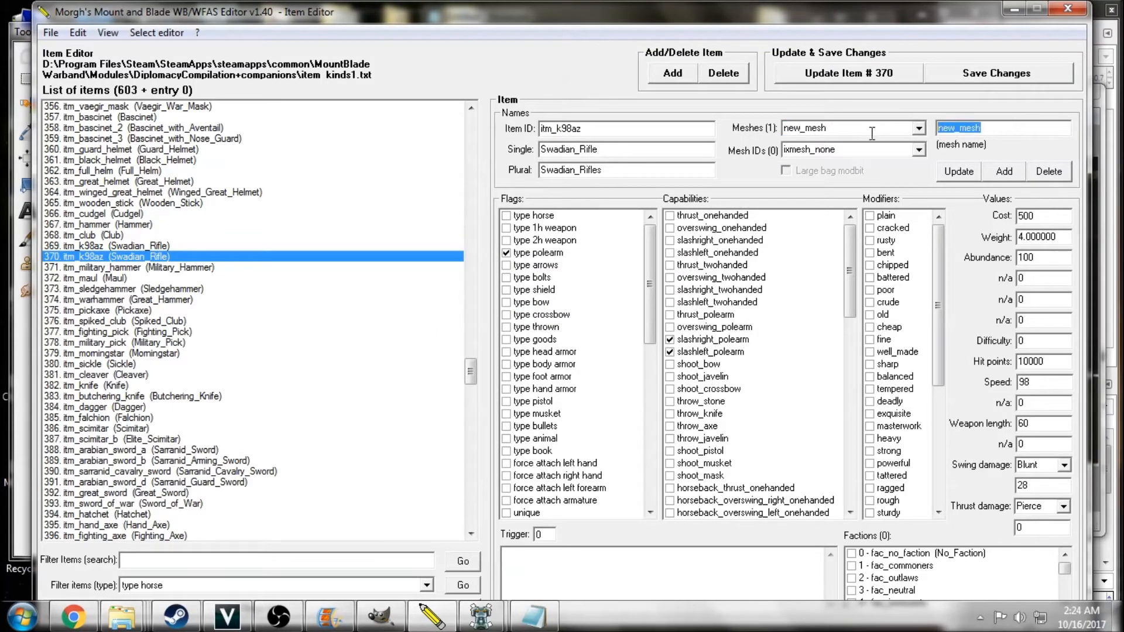
{"action": "type", "text": "K98AZ_inv"}
{"action": "left_click", "coordinate": [958, 171]}
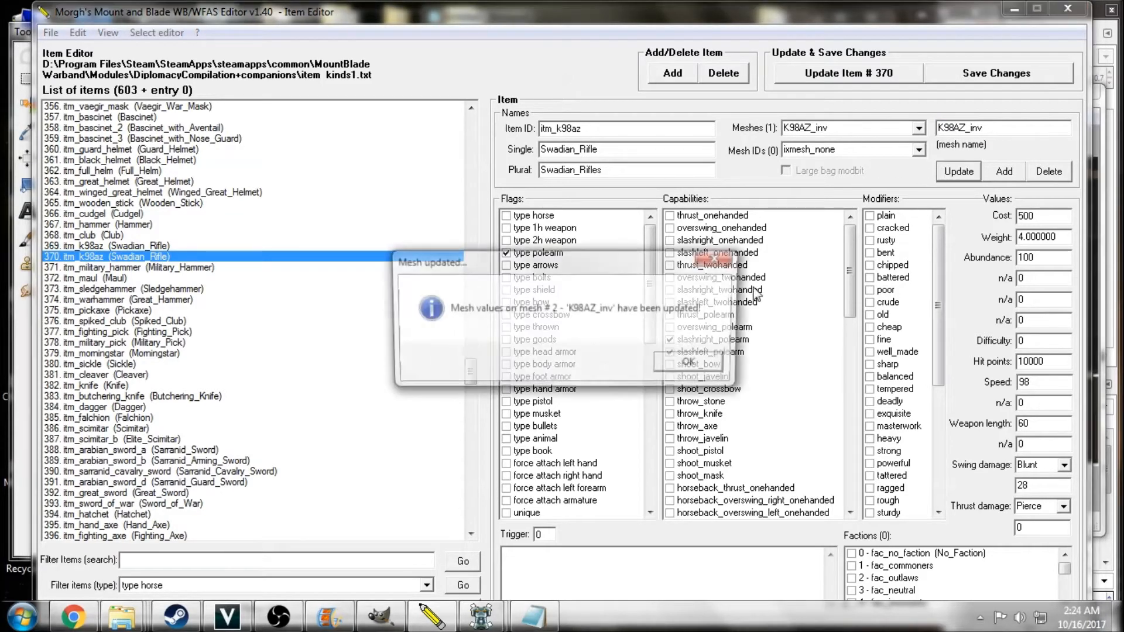
{"action": "left_click", "coordinate": [711, 358]}
- Check item 370's K98AZ mesh entry, switch back to K98AZ_inv, and update the item
{"action": "left_click", "coordinate": [918, 128]}
{"action": "left_click", "coordinate": [888, 144]}
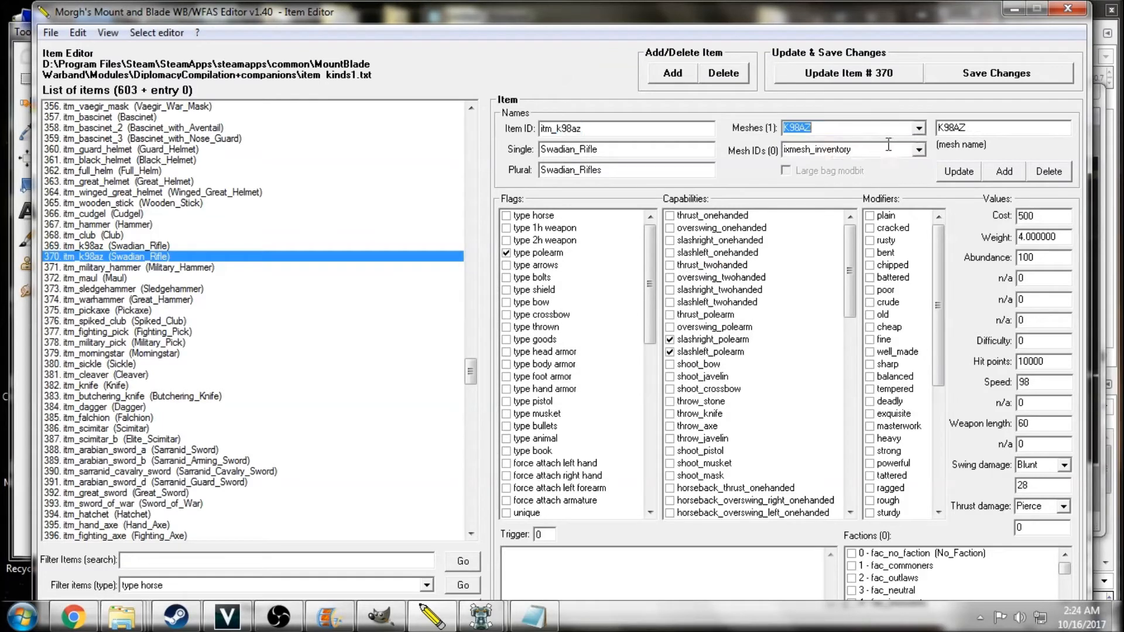
{"action": "left_click", "coordinate": [918, 127]}
{"action": "left_click", "coordinate": [894, 150]}
{"action": "left_click", "coordinate": [849, 73]}
{"action": "left_click", "coordinate": [594, 388]}
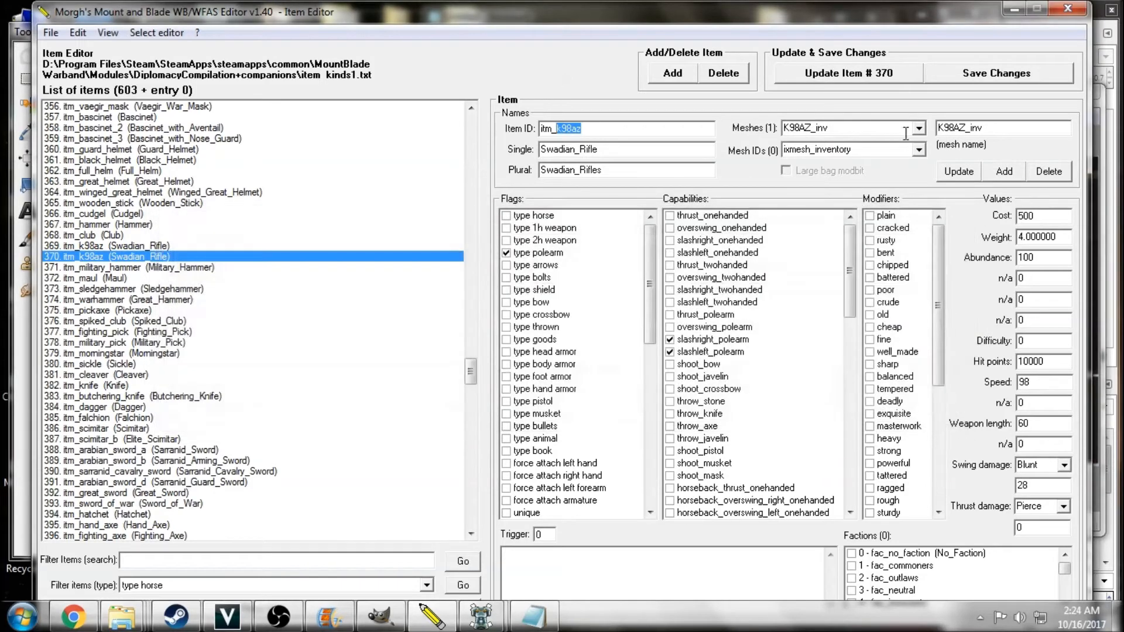
- Save the item changes and create a time-stamped backup of item_kinds1.txt
{"action": "left_click", "coordinate": [960, 78]}
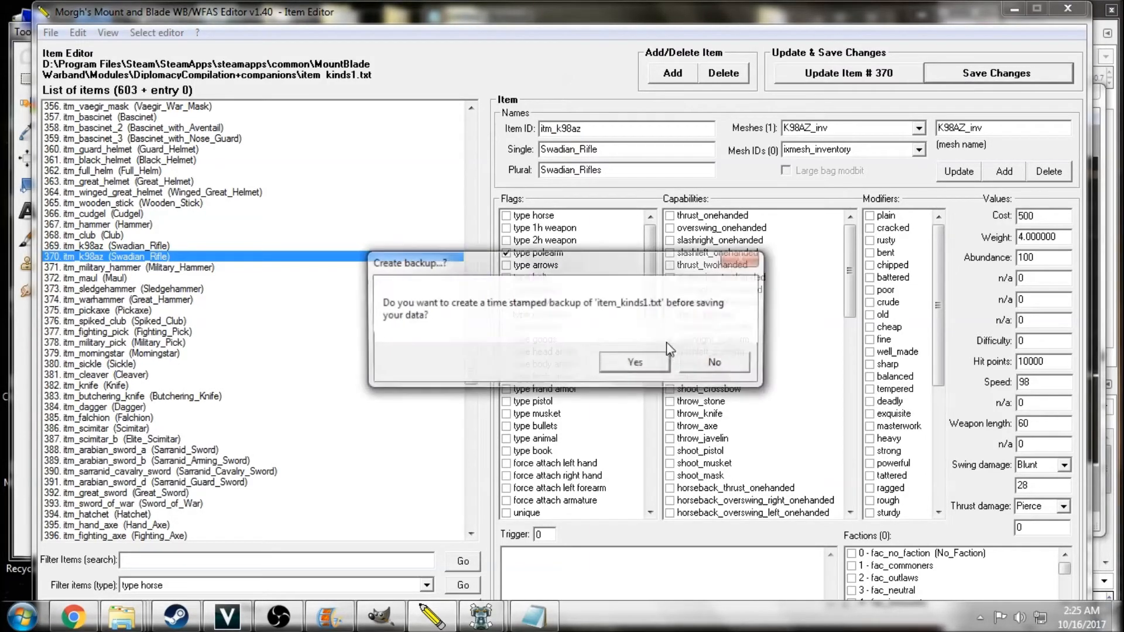
{"action": "left_click", "coordinate": [637, 364]}
{"action": "left_click", "coordinate": [714, 388]}
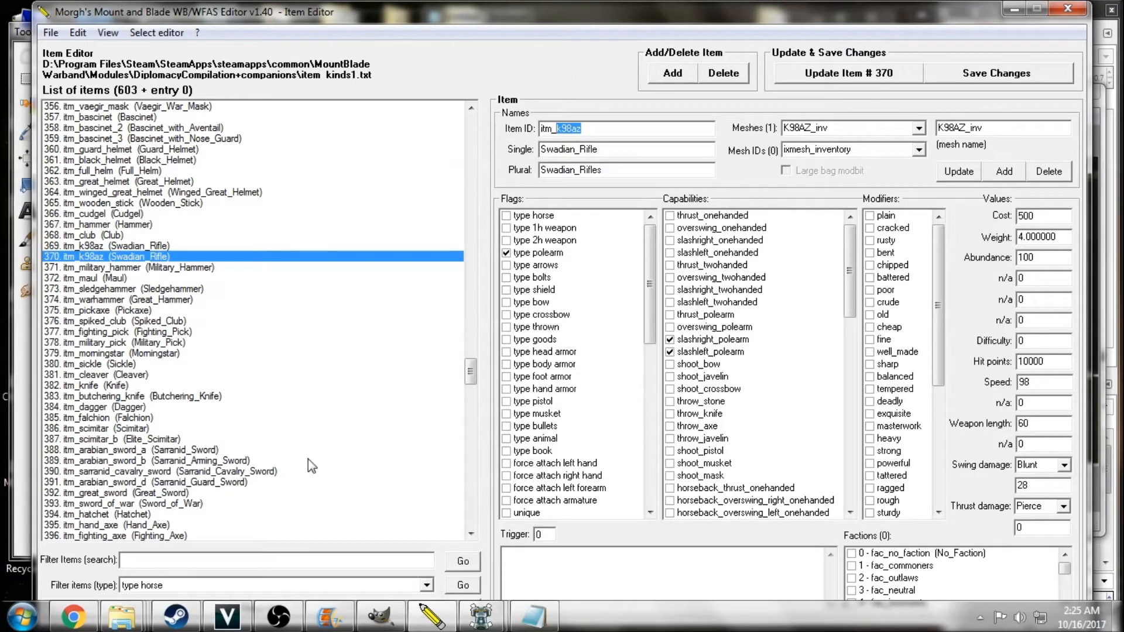
- Switch to the Explorer window for The Parabellum v1.2 module and open its Resource folder
{"action": "mouse_move", "coordinate": [138, 621]}
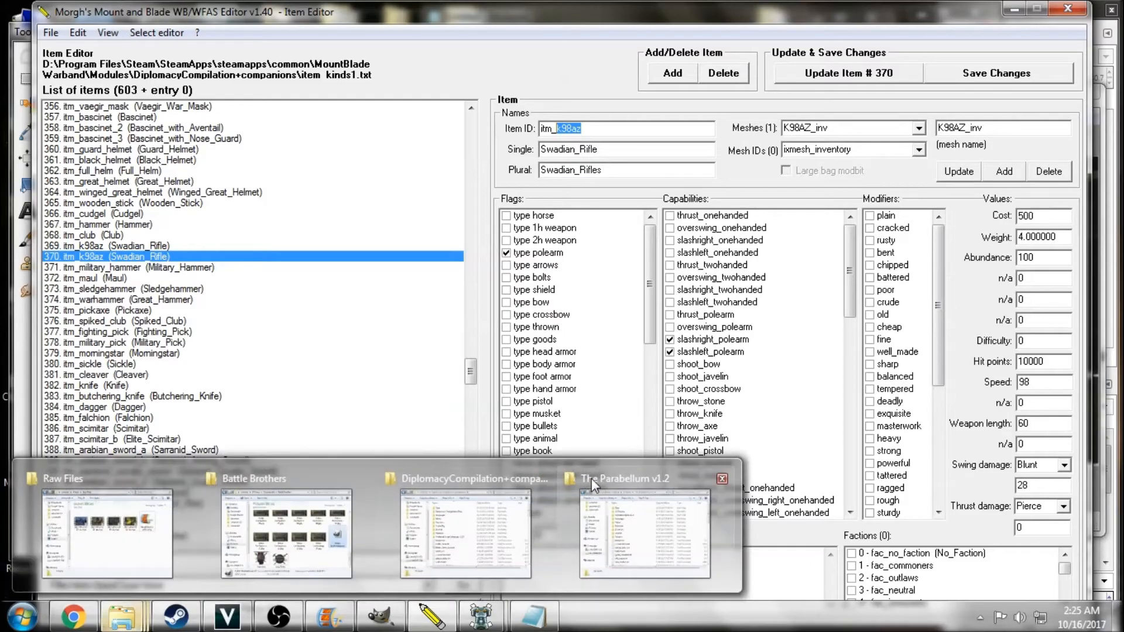
{"action": "mouse_move", "coordinate": [645, 515]}
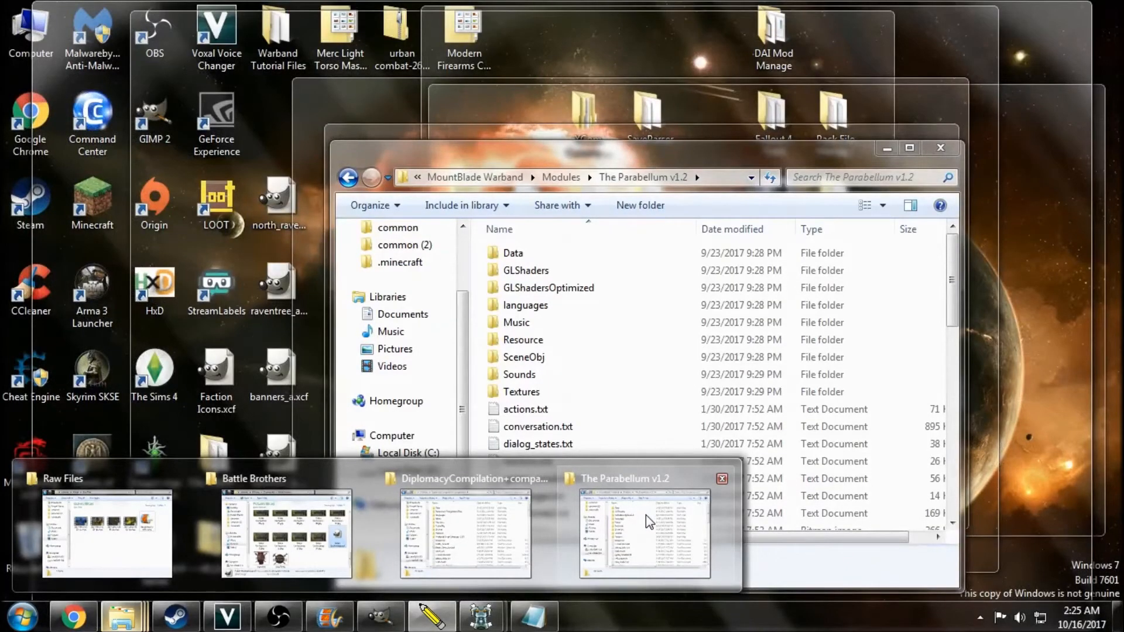
{"action": "left_click", "coordinate": [645, 515]}
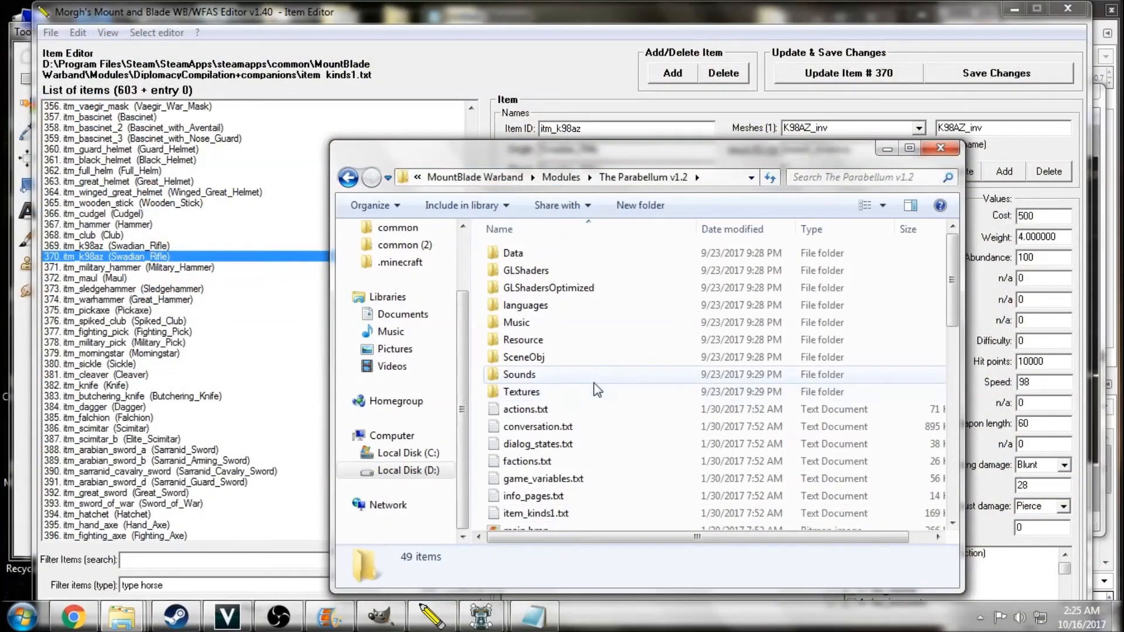
{"action": "double_click", "coordinate": [550, 342]}
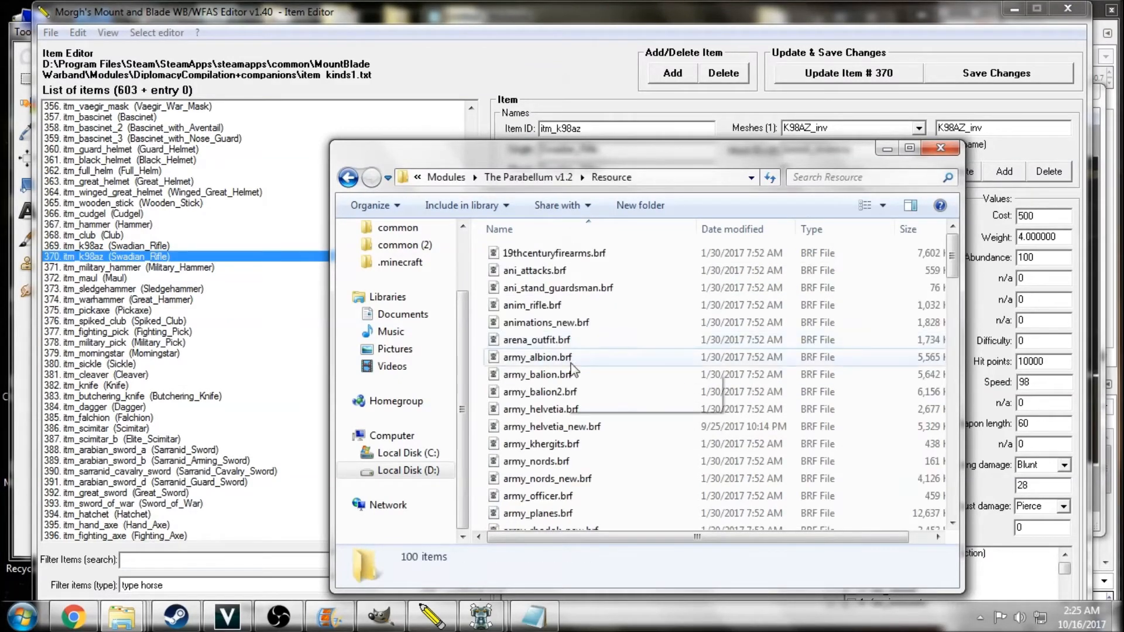
- Copy ani_attacks.brf, ani_stand_guardsman.brf, anim_rifle.brf and animations_new.brf from The Parabellum v1.2 Resource folder
{"action": "left_click", "coordinate": [583, 271]}
{"action": "left_click", "coordinate": [573, 288], "text": "ctrl"}
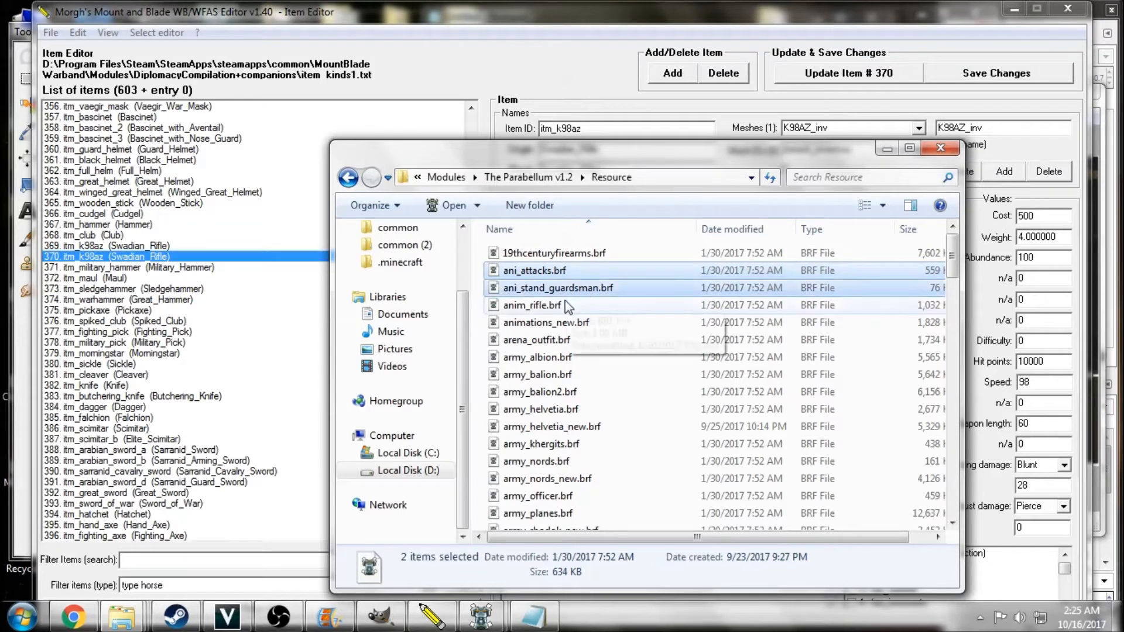
{"action": "left_click", "coordinate": [560, 304], "text": "ctrl"}
{"action": "left_click", "coordinate": [565, 324], "text": "ctrl"}
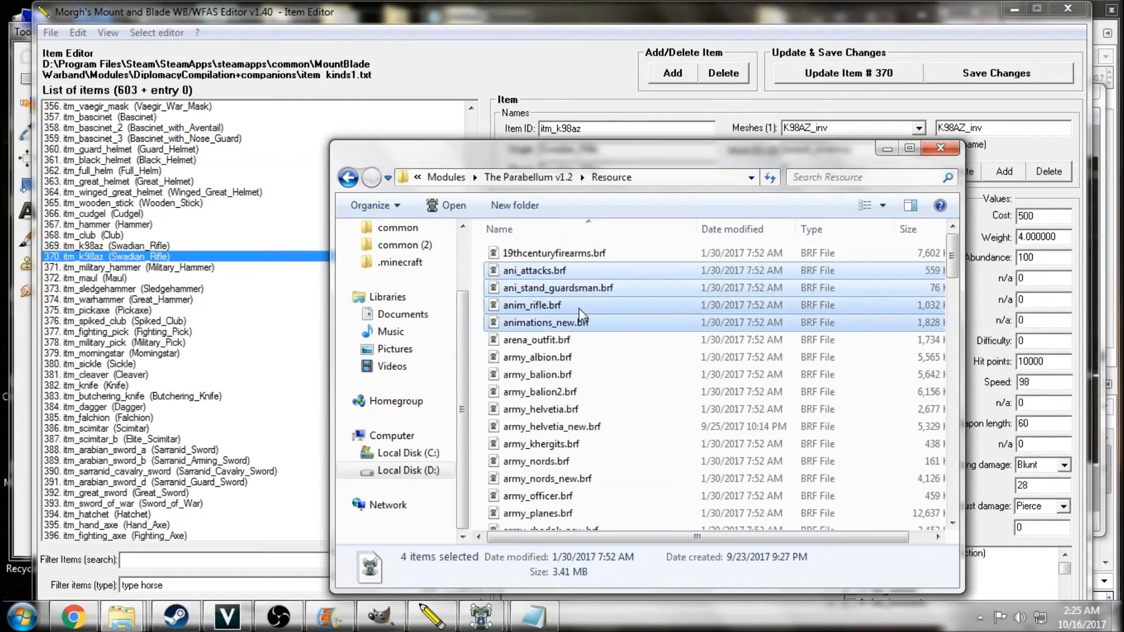
{"action": "left_click", "coordinate": [571, 306]}
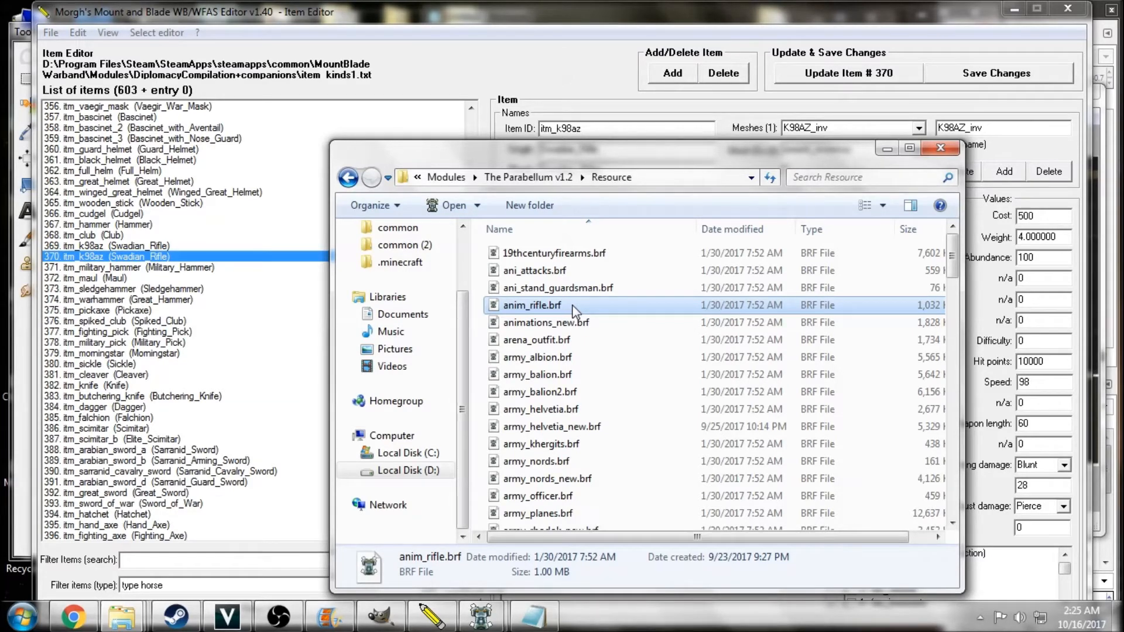
{"action": "left_click", "coordinate": [567, 271]}
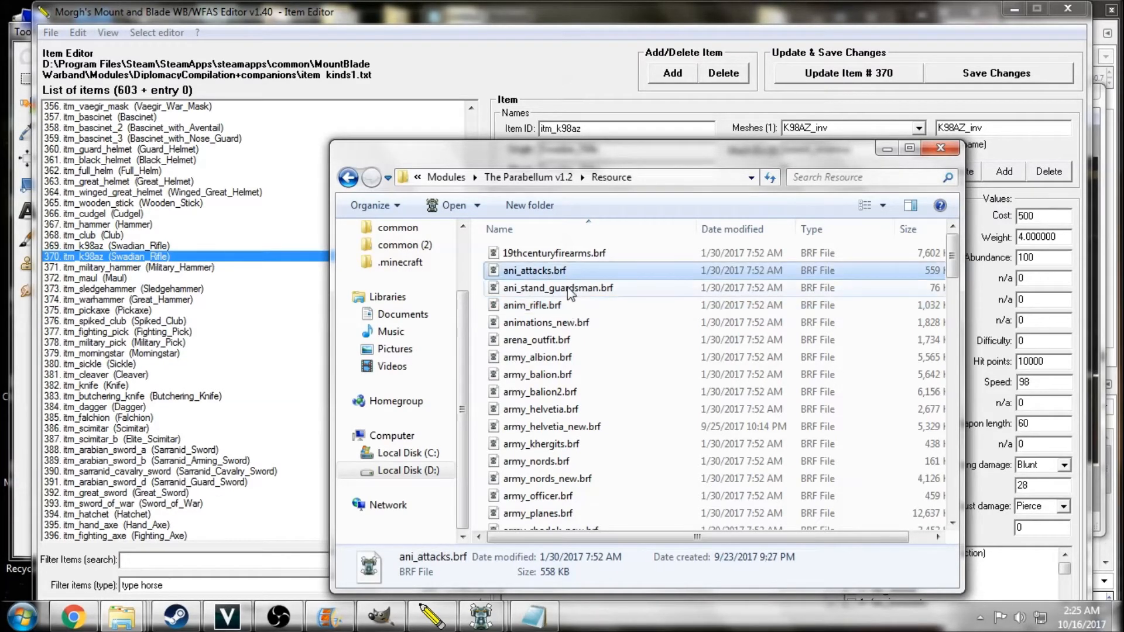
{"action": "left_click", "coordinate": [568, 288], "text": "ctrl"}
{"action": "left_click", "coordinate": [566, 324], "text": "ctrl"}
{"action": "scroll", "coordinate": [621, 368], "scroll_direction": "down", "scroll_amount": 4}
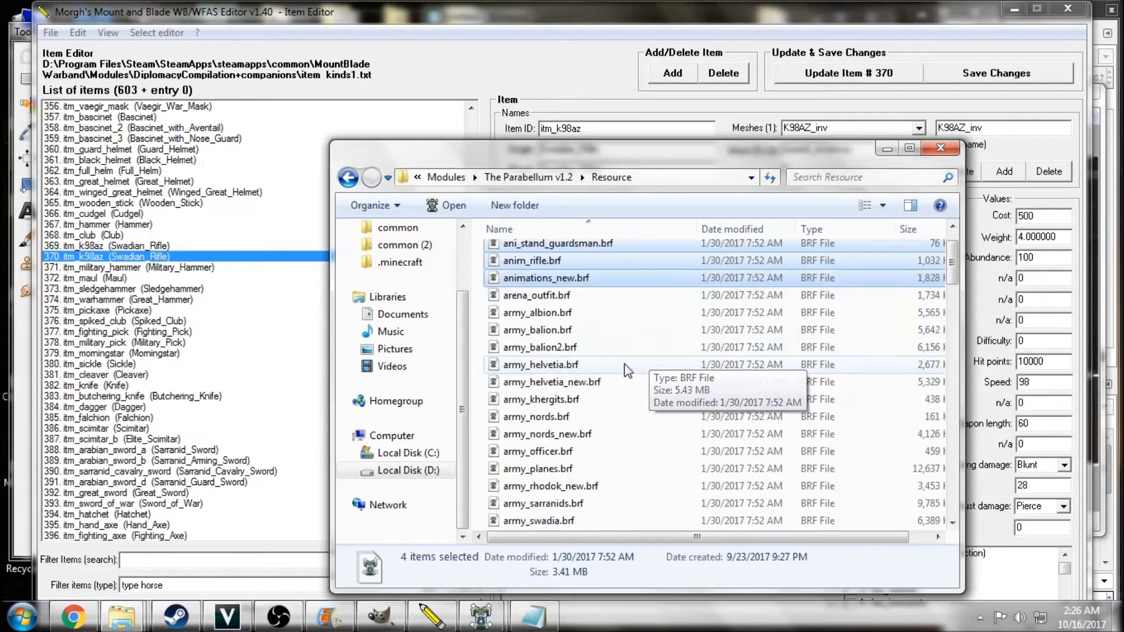
{"action": "scroll", "coordinate": [622, 368], "scroll_direction": "down", "scroll_amount": 9}
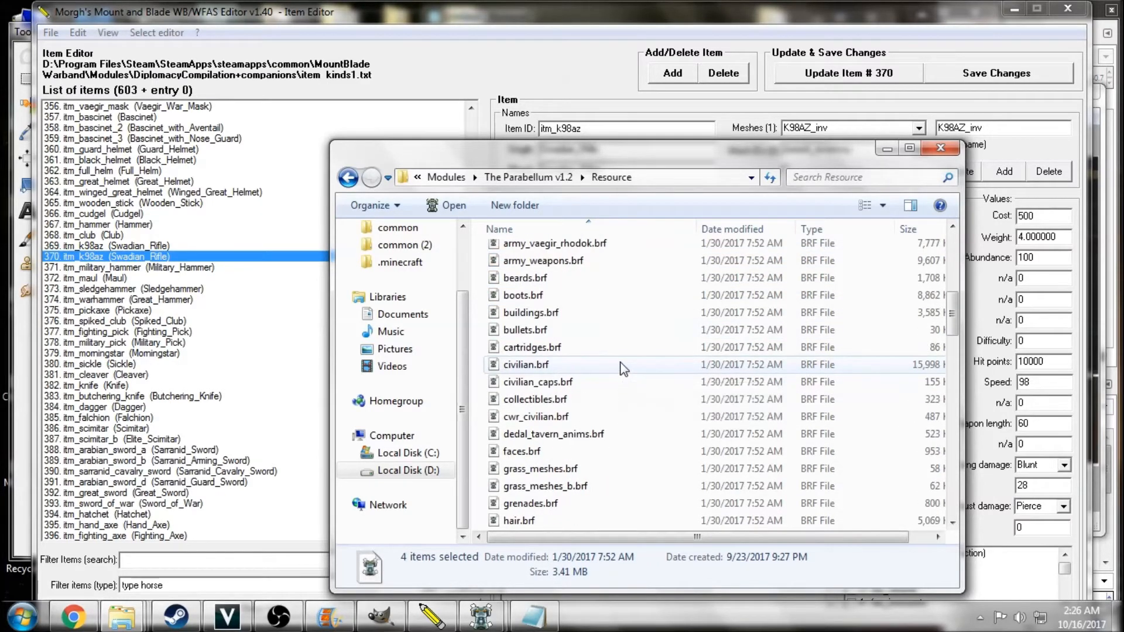
{"action": "scroll", "coordinate": [623, 365], "scroll_direction": "down", "scroll_amount": 8}
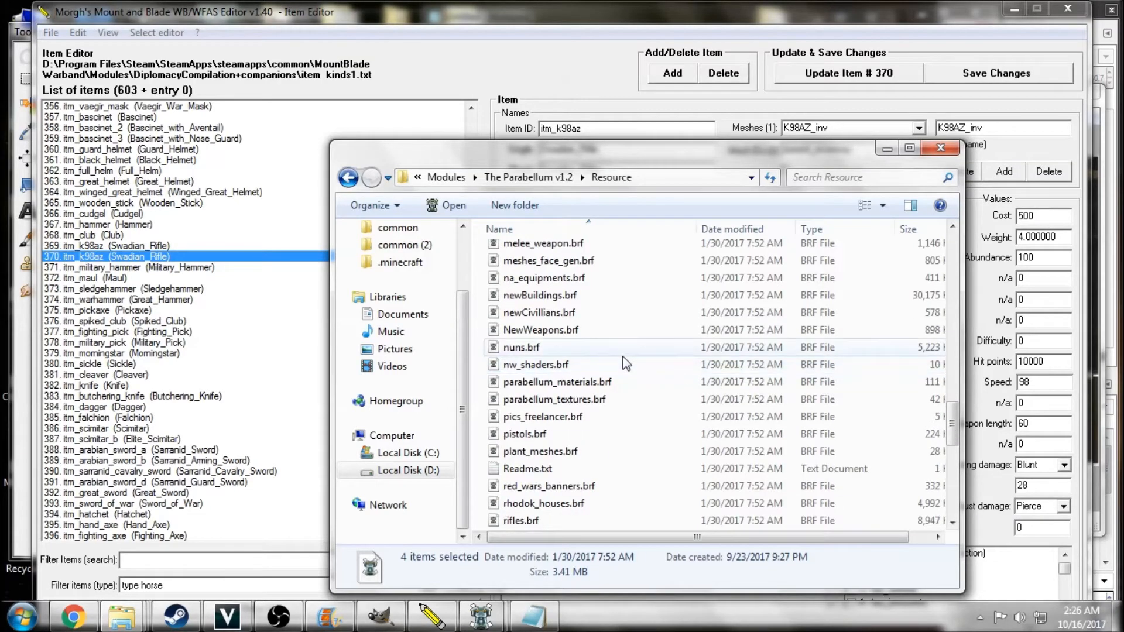
{"action": "scroll", "coordinate": [620, 357], "scroll_direction": "down", "scroll_amount": 2}
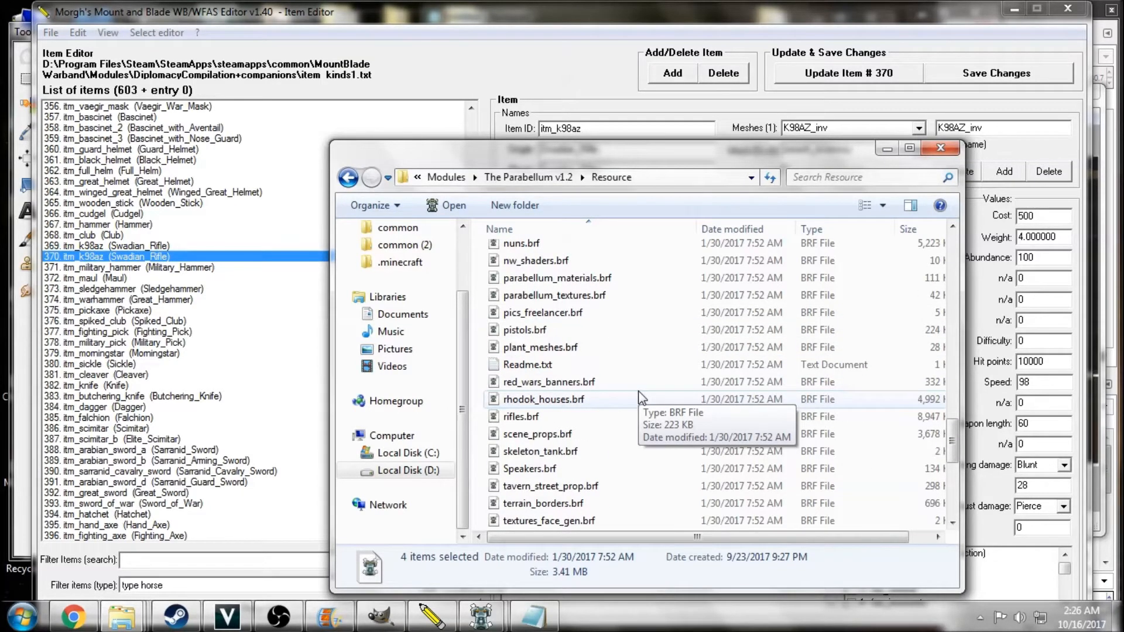
{"action": "scroll", "coordinate": [640, 396], "scroll_direction": "down", "scroll_amount": 8}
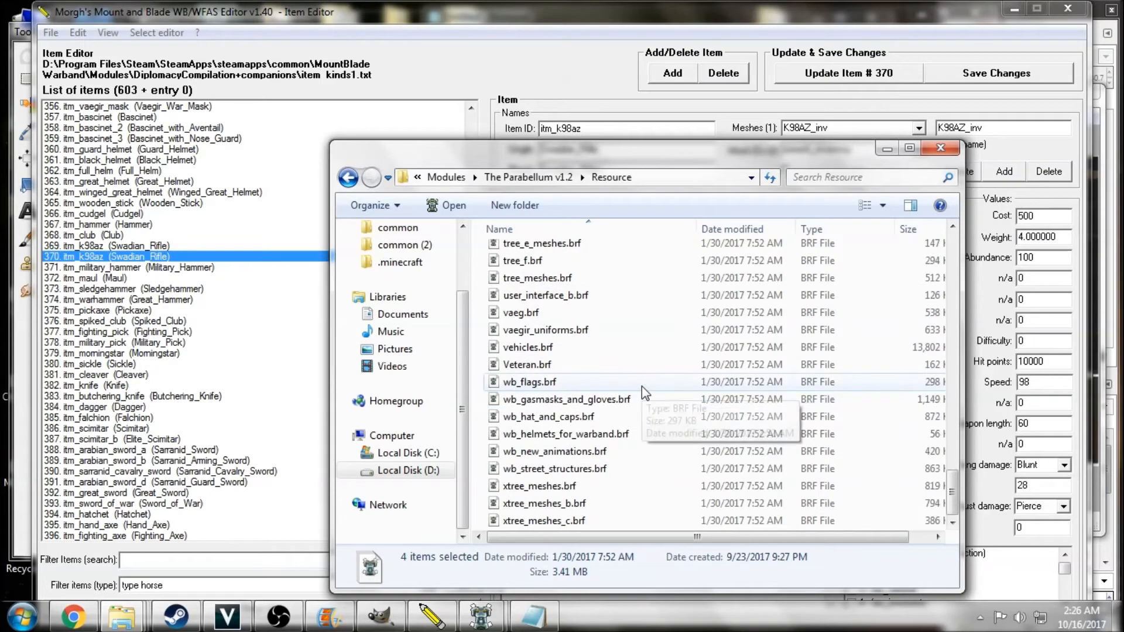
{"action": "left_click_drag", "start_coordinate": [957, 495], "coordinate": [954, 257]}
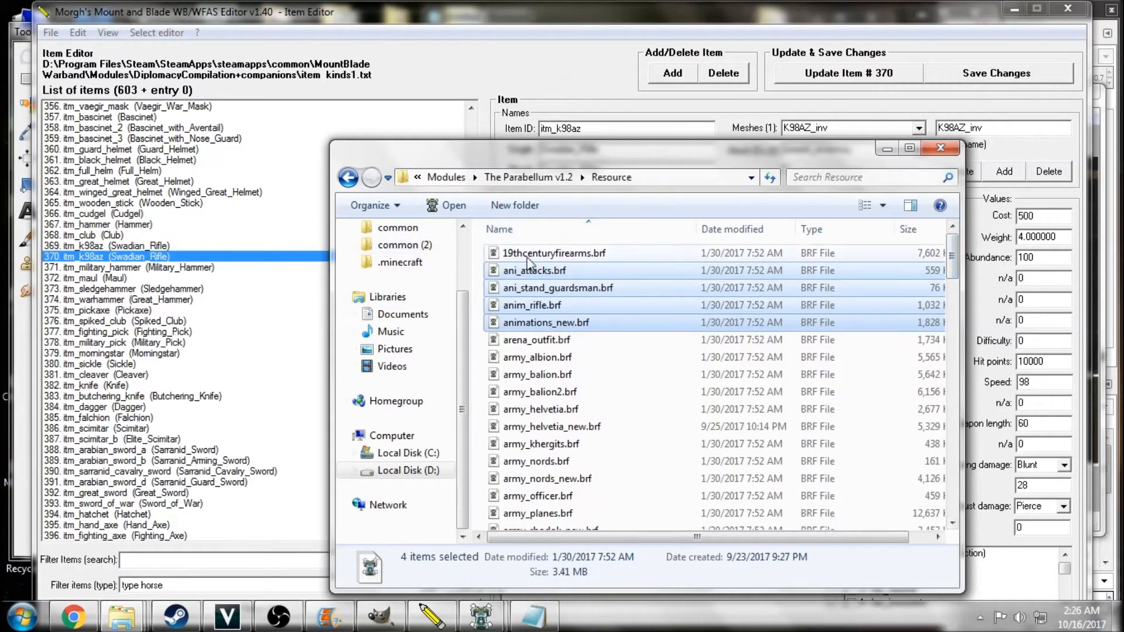
{"action": "right_click", "coordinate": [603, 270]}
{"action": "left_click", "coordinate": [635, 418]}
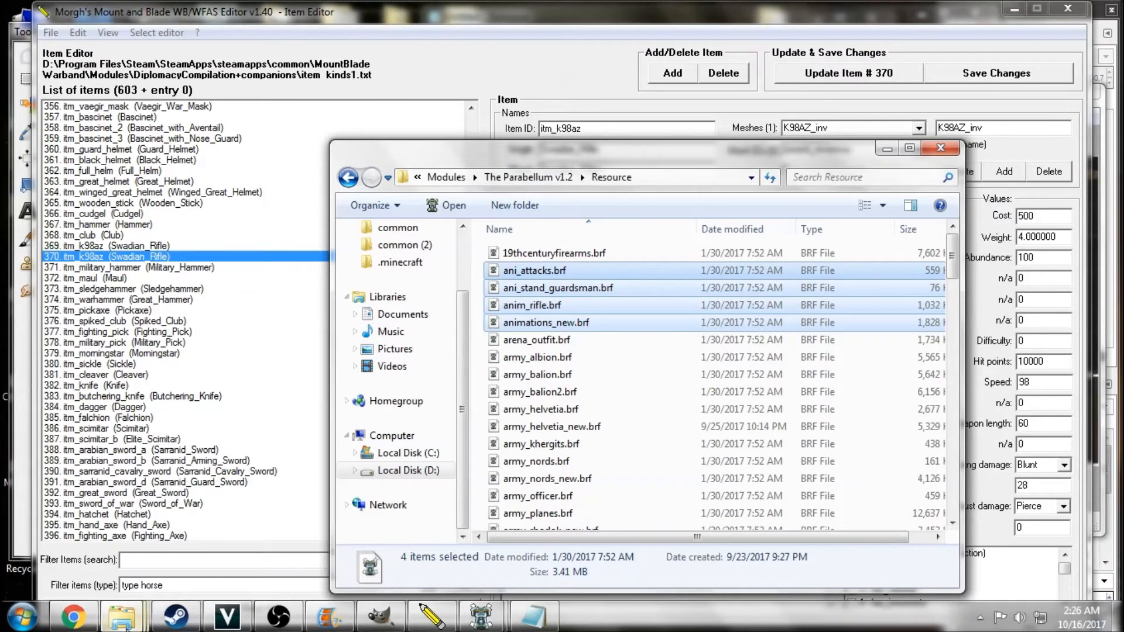
- Paste the copied animation BRF files into the Resource folder of the DiplomacyCompilation+companions module
{"action": "mouse_move", "coordinate": [121, 616]}
{"action": "left_click", "coordinate": [468, 547]}
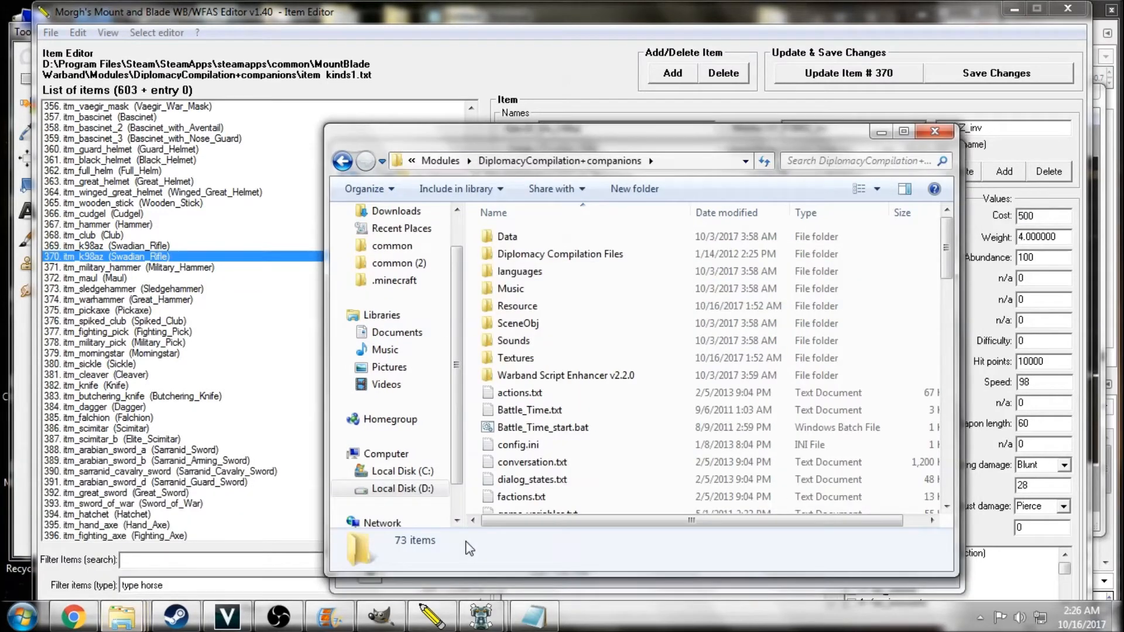
{"action": "double_click", "coordinate": [529, 308]}
{"action": "right_click", "coordinate": [470, 288]}
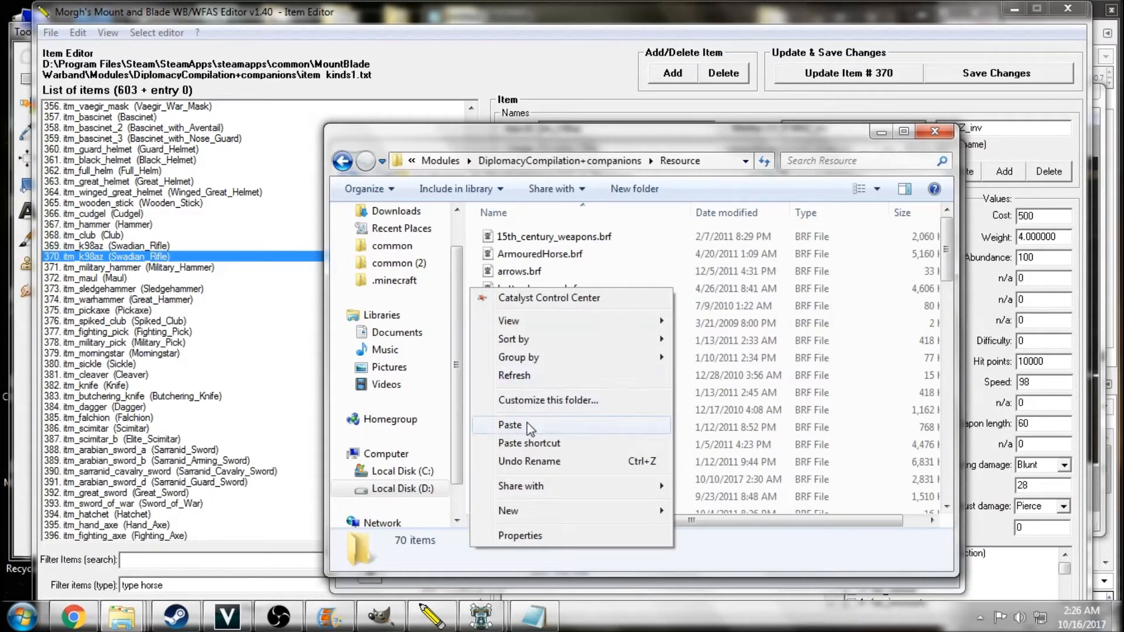
{"action": "left_click", "coordinate": [510, 425]}
{"action": "left_click", "coordinate": [537, 255]}
{"action": "left_click", "coordinate": [538, 271]}
{"action": "left_click", "coordinate": [532, 255]}
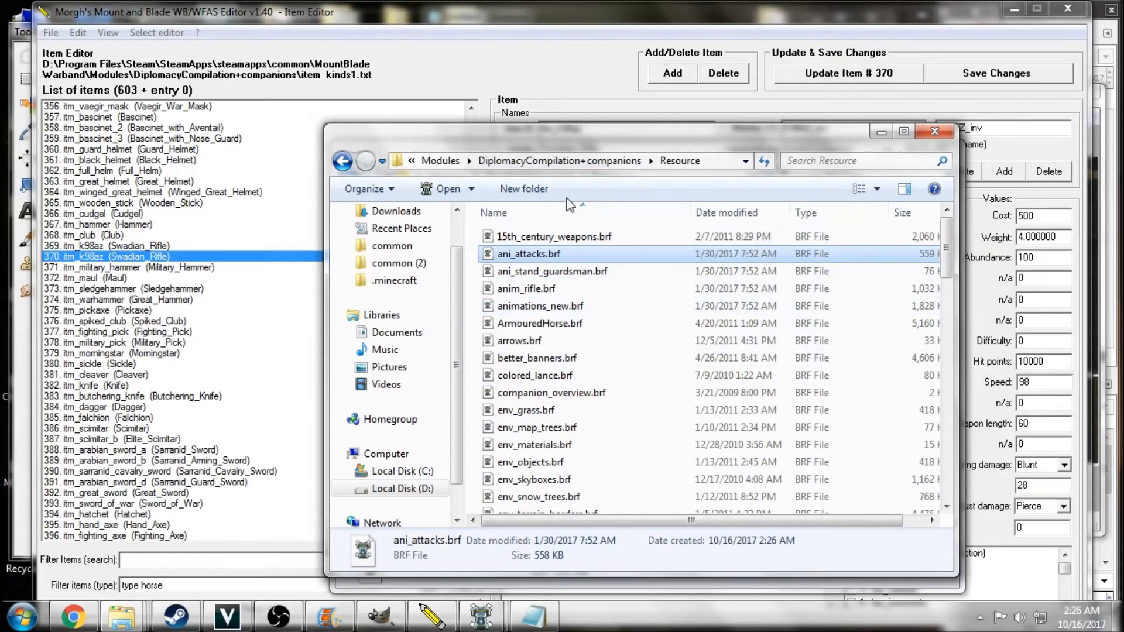
- Open module.ini from the DiplomacyCompilation+companions folder and go to its OSP Item Variants v1.6 resource list
{"action": "left_click", "coordinate": [515, 162]}
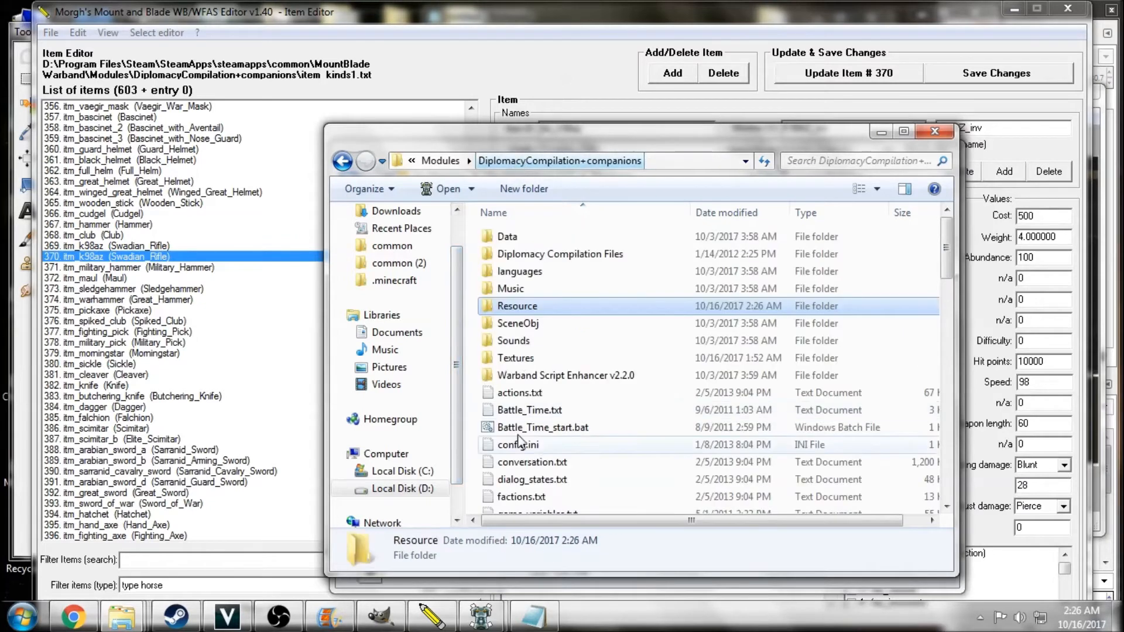
{"action": "scroll", "coordinate": [578, 445], "scroll_direction": "down", "scroll_amount": 10}
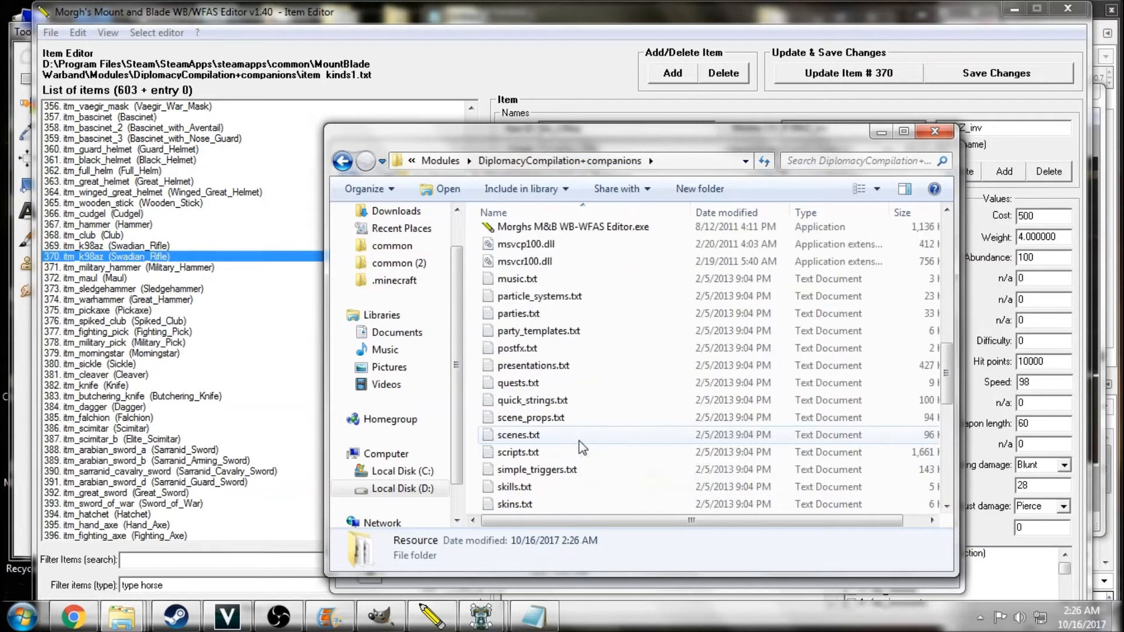
{"action": "scroll", "coordinate": [587, 419], "scroll_direction": "up", "scroll_amount": 2}
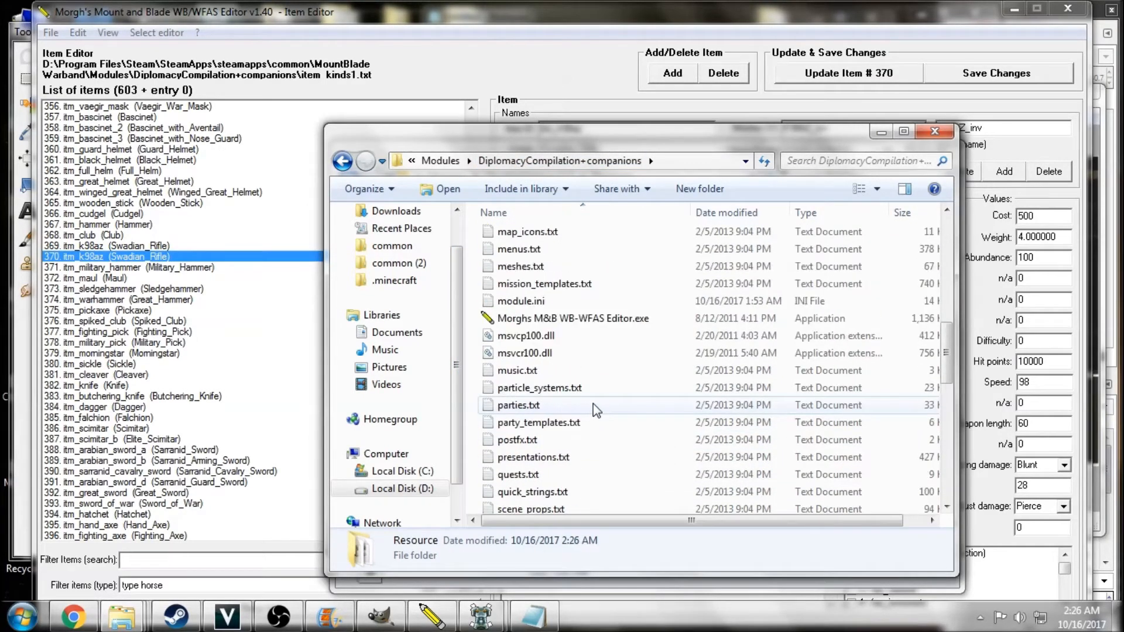
{"action": "double_click", "coordinate": [541, 300]}
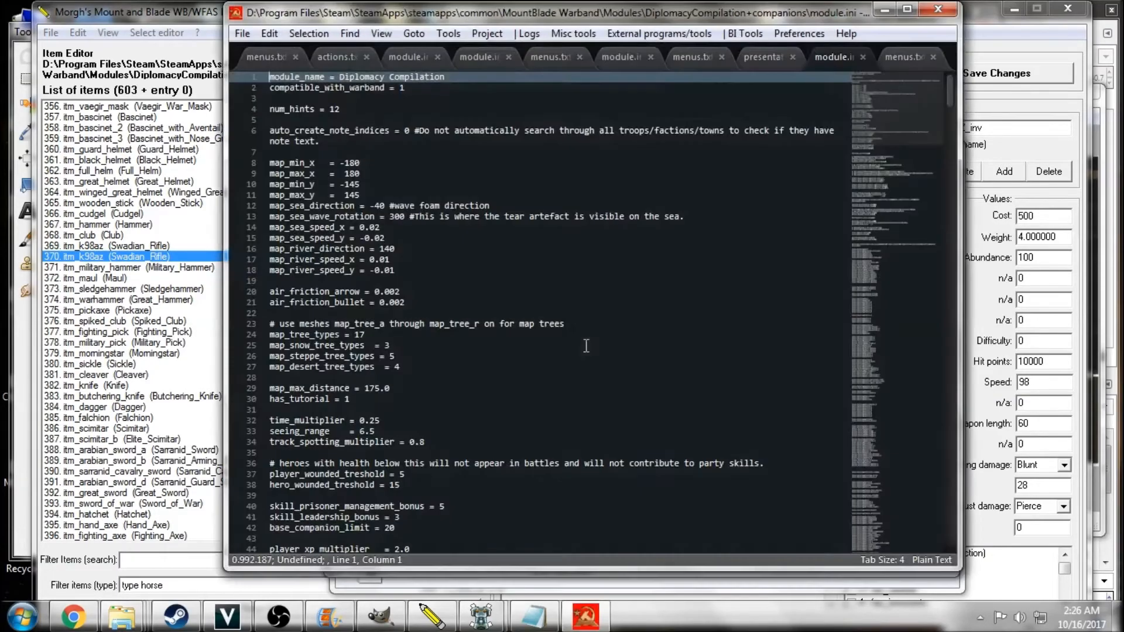
{"action": "left_click_drag", "start_coordinate": [950, 93], "coordinate": [946, 447]}
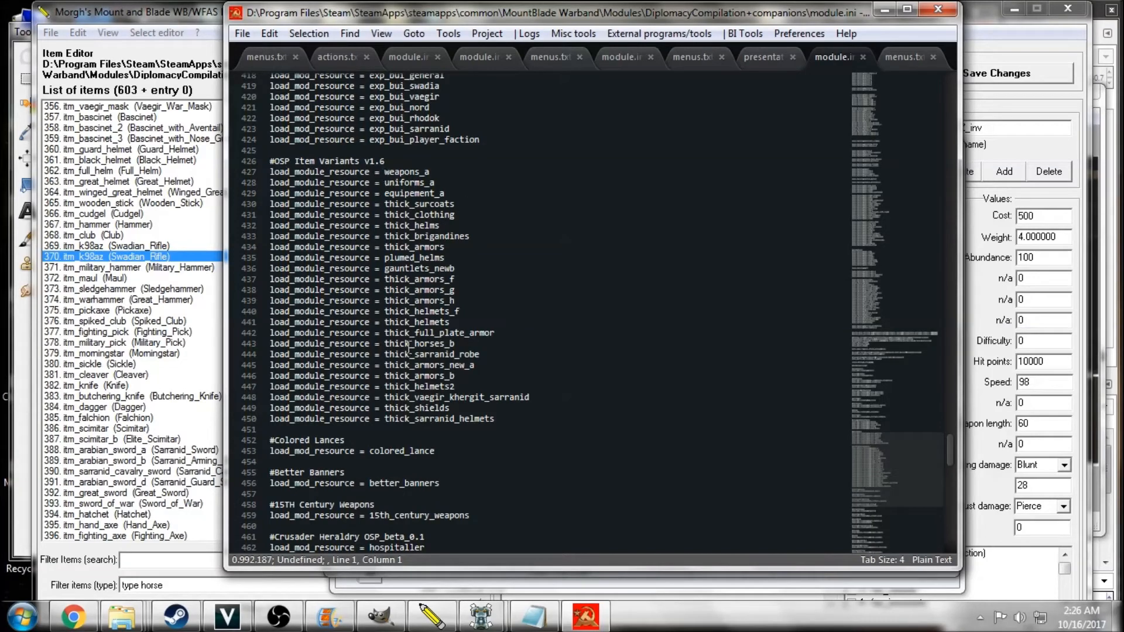
- Open the DiplomacyCompilation+companions Resource folder and arrange its window beside module.ini so the BRF file names stay readable
{"action": "mouse_move", "coordinate": [122, 616]}
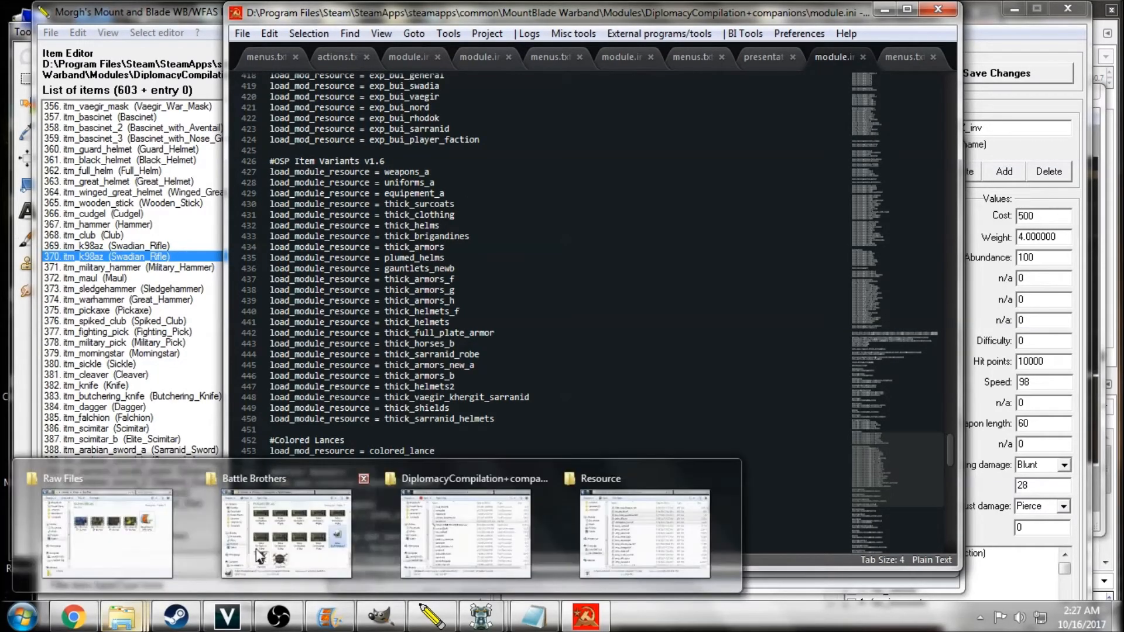
{"action": "left_click", "coordinate": [469, 525]}
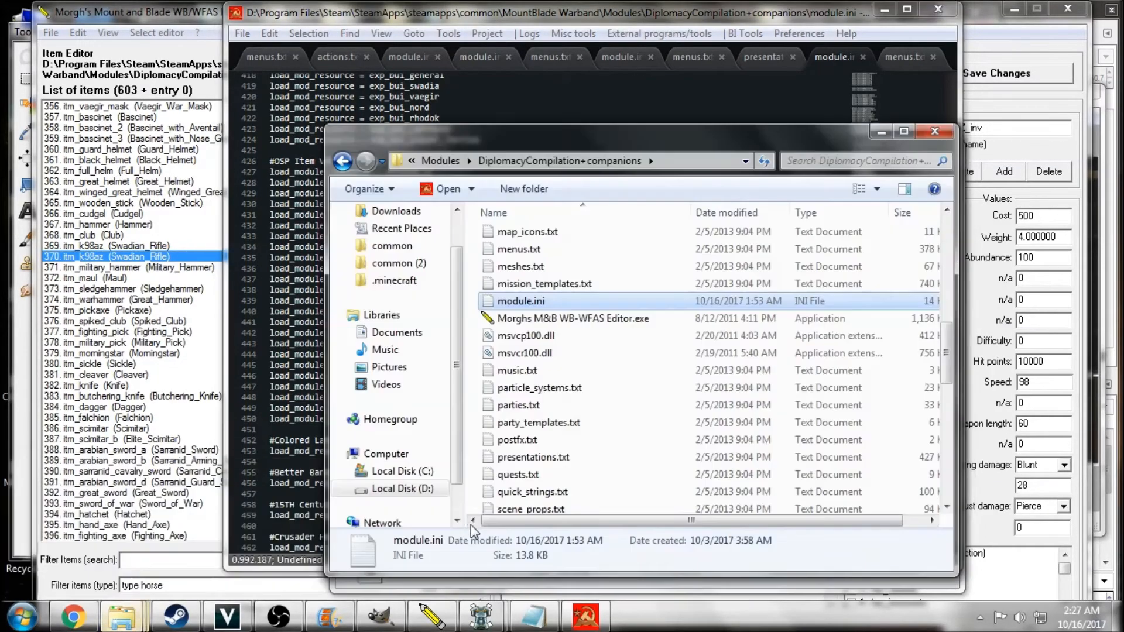
{"action": "left_click", "coordinate": [438, 161]}
{"action": "double_click", "coordinate": [562, 350]}
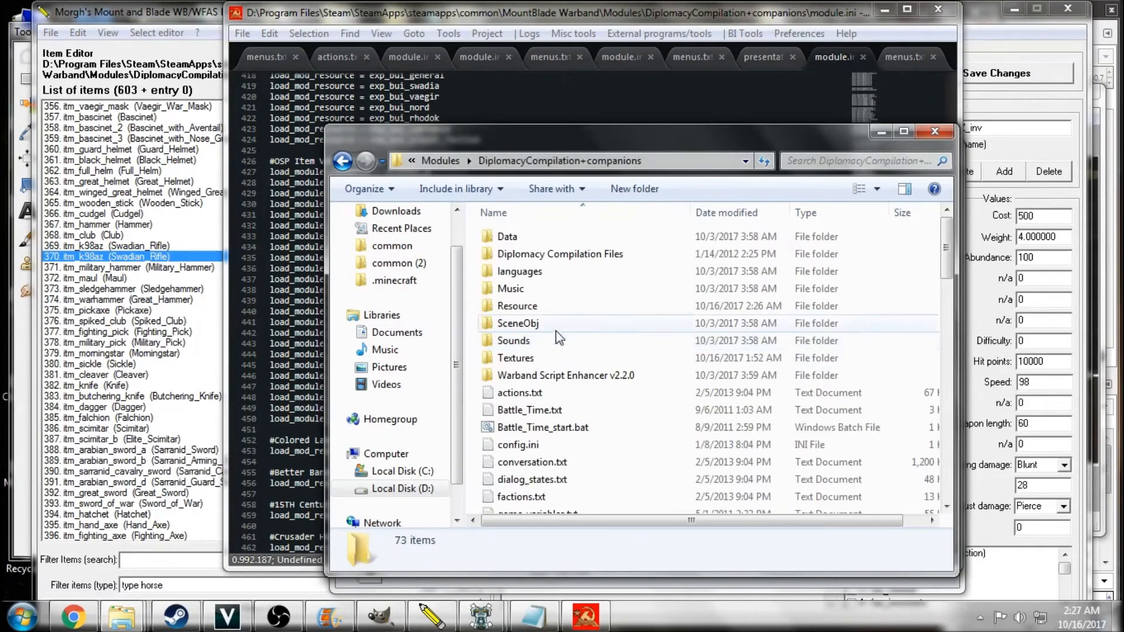
{"action": "double_click", "coordinate": [534, 306]}
{"action": "left_click_drag", "start_coordinate": [560, 142], "coordinate": [284, 83]}
{"action": "left_click_drag", "start_coordinate": [423, 17], "coordinate": [550, 27]}
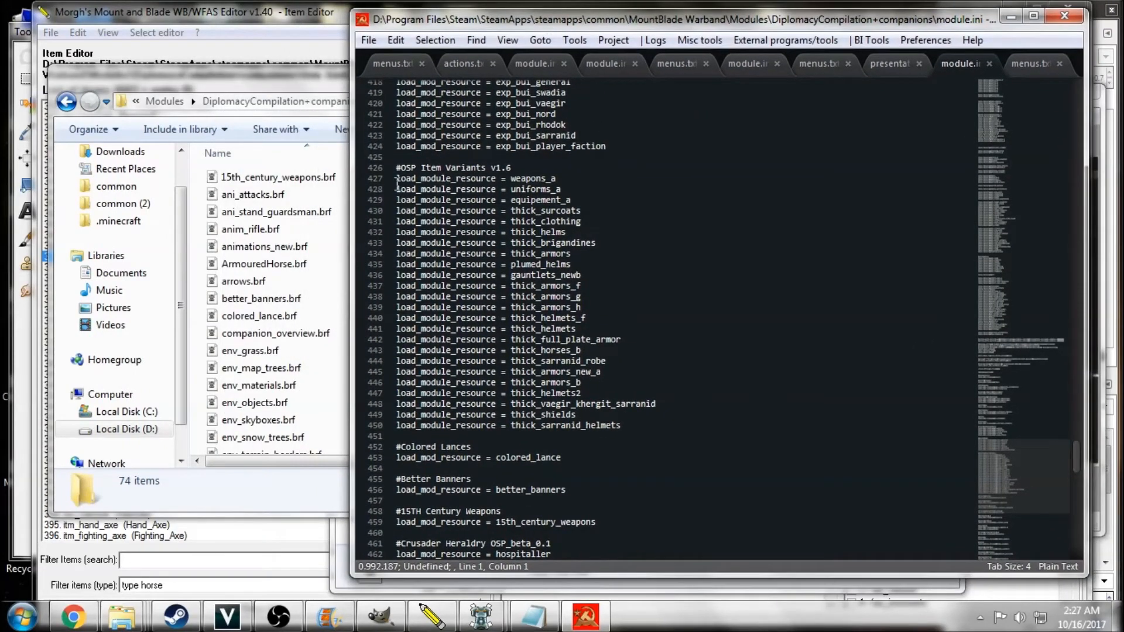
- Insert the line load_module_resource = ani_attacks directly under the #OSP Item Variants v1.6 heading in module.ini
{"action": "left_click_drag", "start_coordinate": [396, 178], "coordinate": [509, 178]}
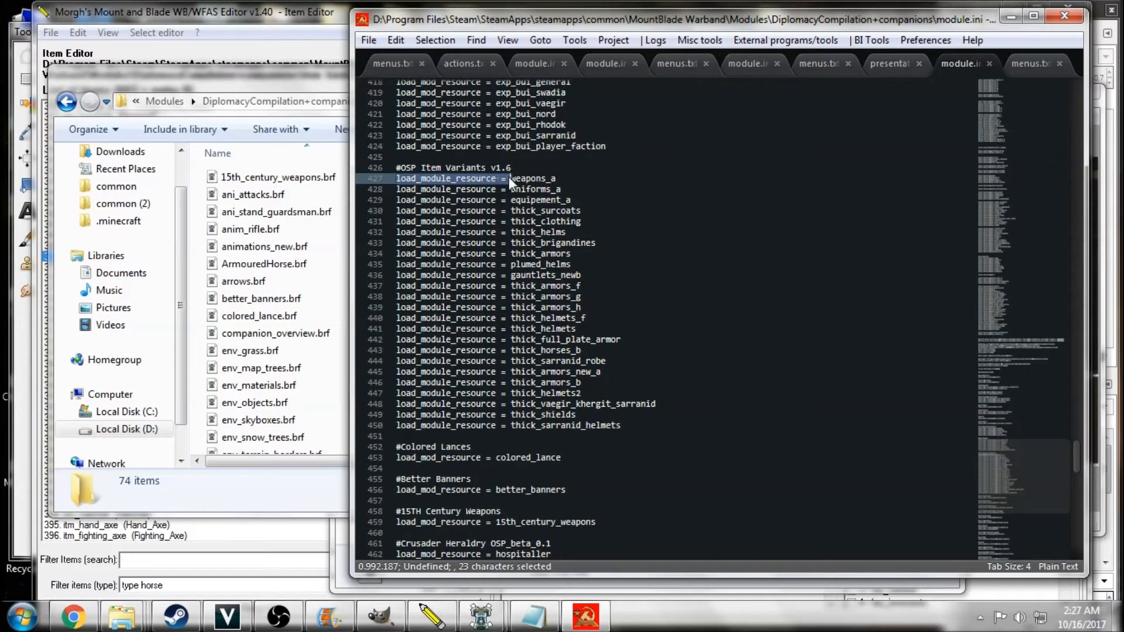
{"action": "key", "text": "ctrl+c"}
{"action": "left_click", "coordinate": [528, 168]}
{"action": "key", "text": "Return"}
{"action": "key", "text": "ctrl+v"}
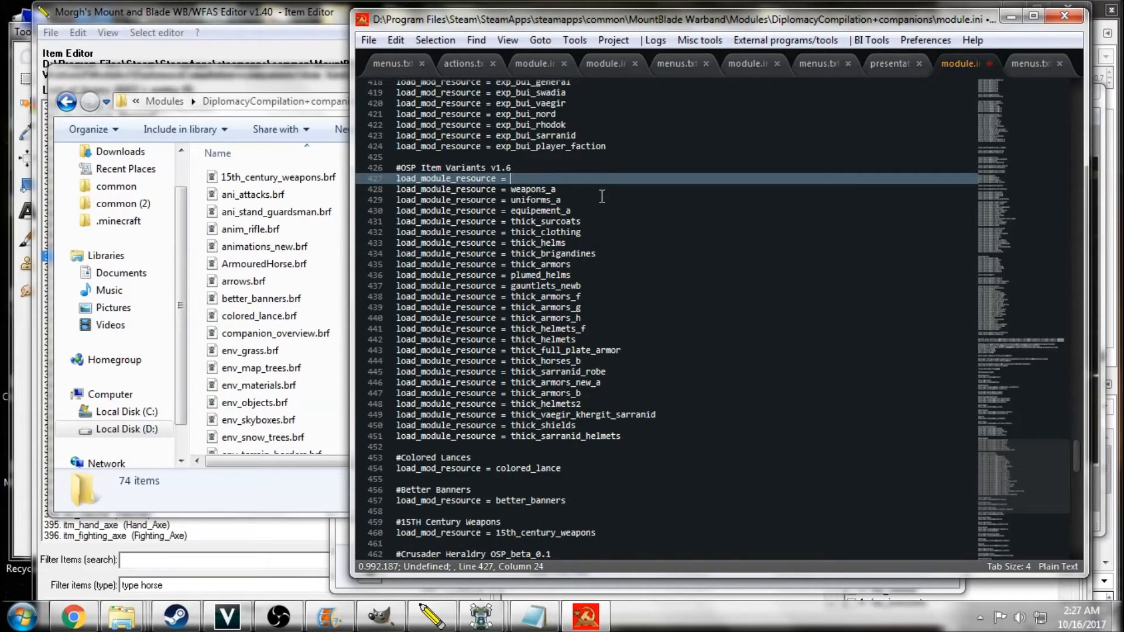
{"action": "type", "text": "ani_attacks"}
- Add load_module_resource lines for ani_stand_guardsman and anim_rifle below the ani_attacks line
{"action": "key", "text": "Return"}
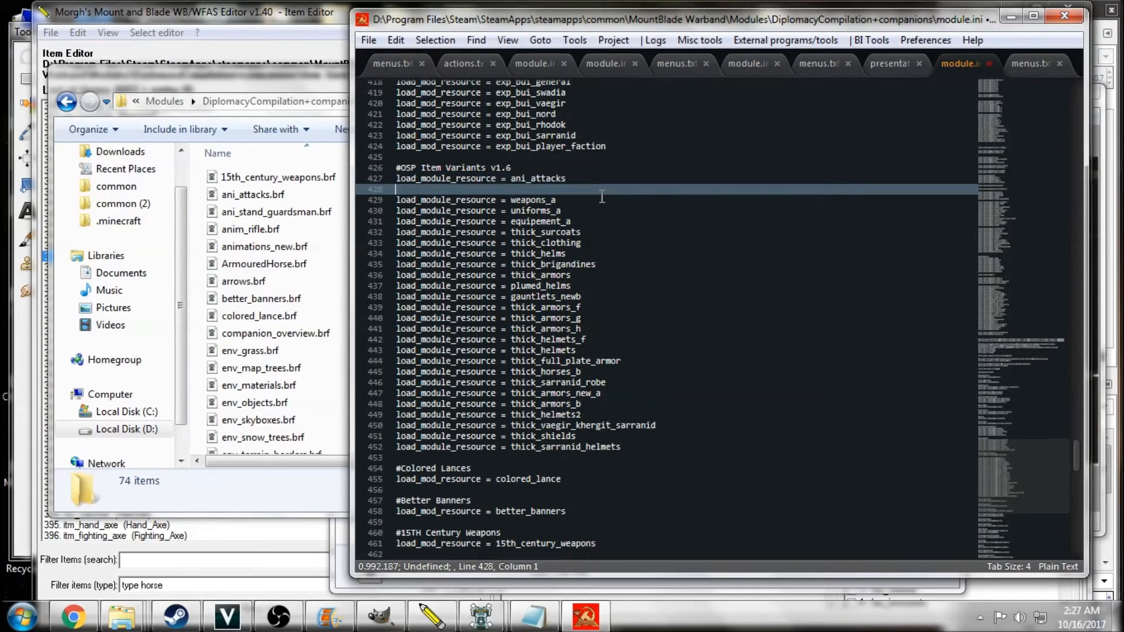
{"action": "key", "text": "ctrl+v"}
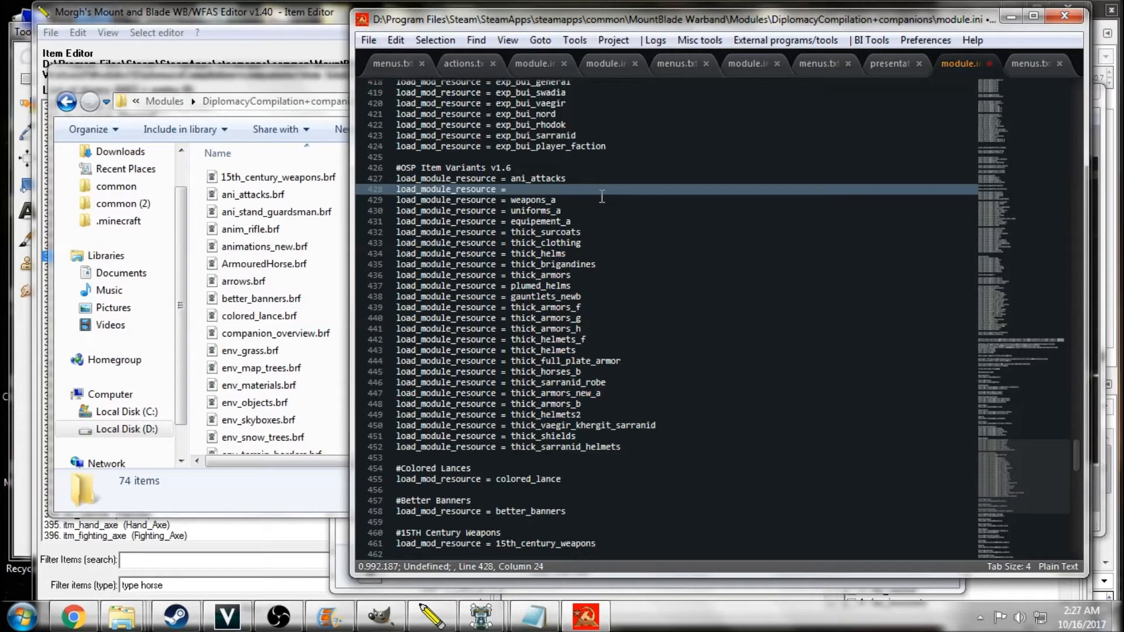
{"action": "type", "text": "ani_stand_guardsman"}
{"action": "key", "text": "Return"}
{"action": "key", "text": "ctrl+v"}
{"action": "type", "text": "anim"}
{"action": "type", "text": "rifle"}
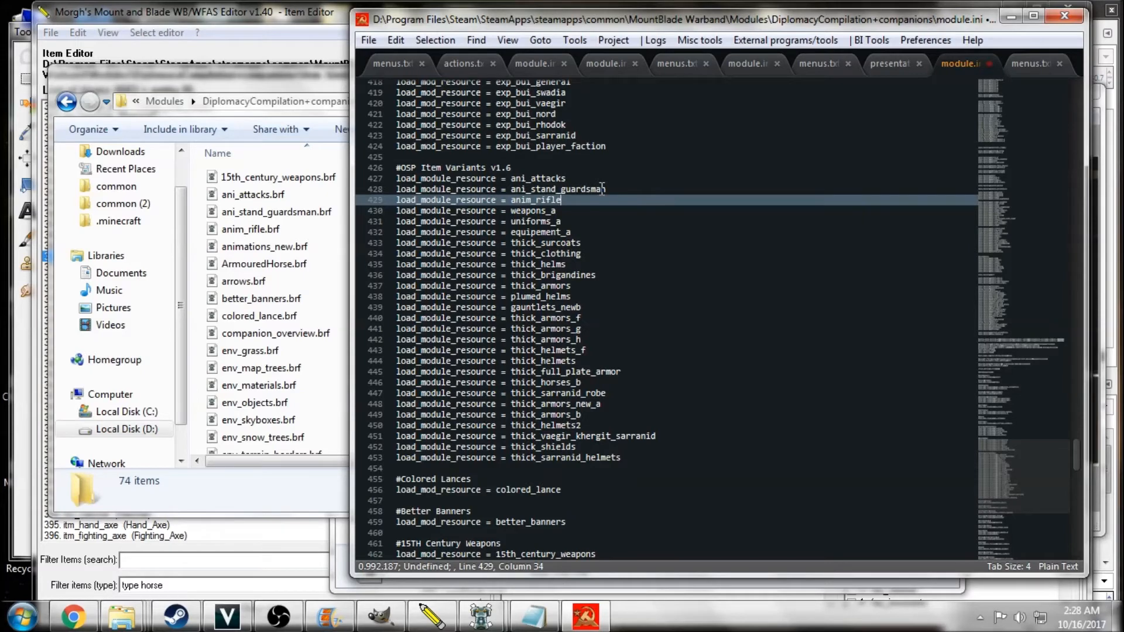
- Add the line load_module_resource = animations_new below the anim_rifle line in module.ini and save the file
{"action": "key", "text": "Return"}
{"action": "key", "text": "ctrl+v"}
{"action": "type", "text": "a"}
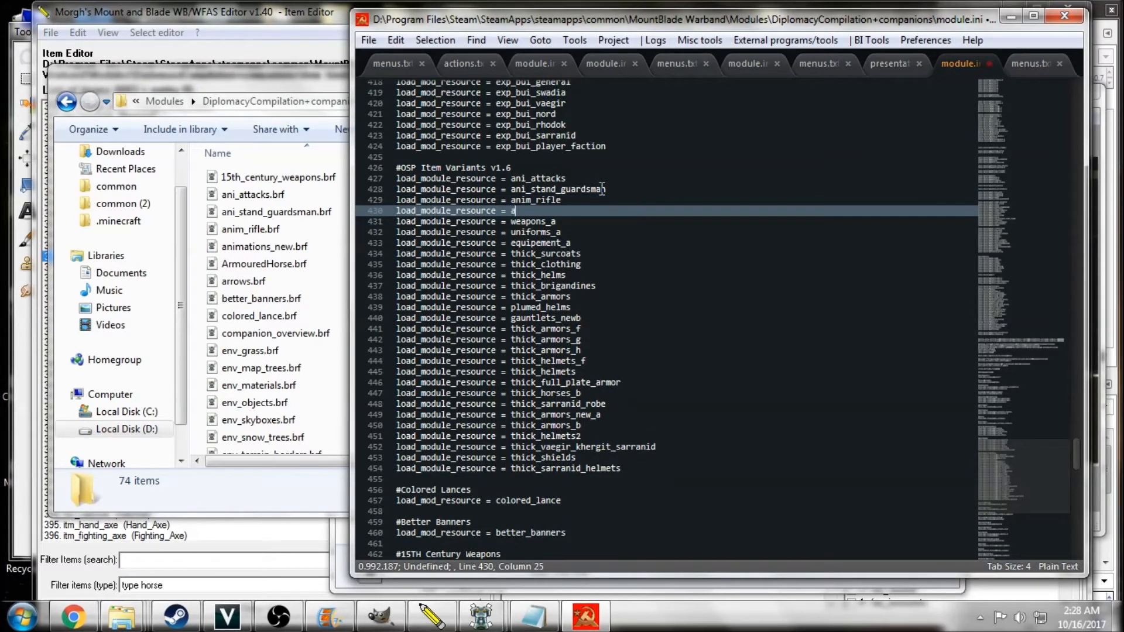
{"action": "type", "text": "nimations_new"}
{"action": "left_click", "coordinate": [360, 40]}
{"action": "left_click", "coordinate": [394, 186]}
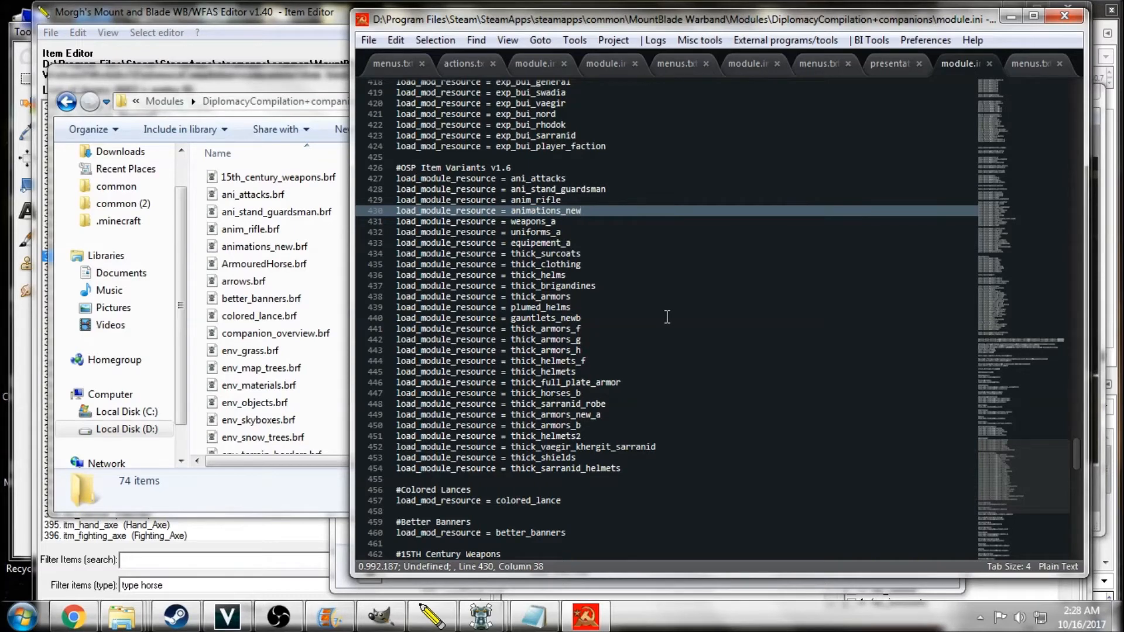
- Go from the Resource folder back to the DiplomacyCompilation+companions module folder and select its actions.txt
{"action": "scroll", "coordinate": [667, 316], "scroll_direction": "up", "scroll_amount": 3}
{"action": "scroll", "coordinate": [667, 317], "scroll_direction": "down", "scroll_amount": 1}
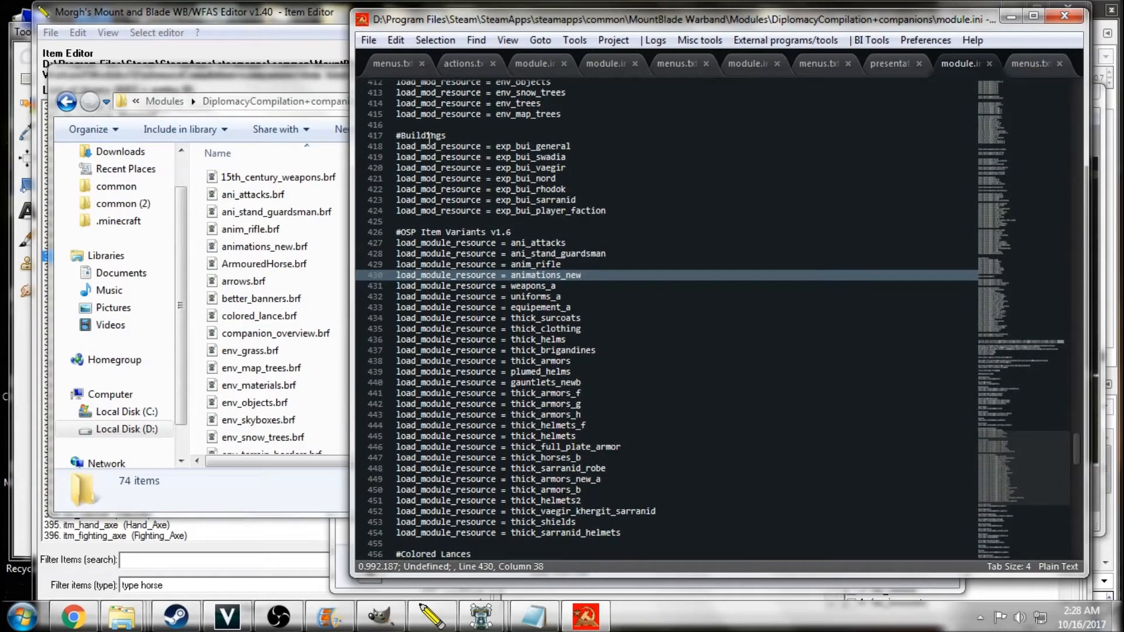
{"action": "left_click", "coordinate": [323, 82]}
{"action": "left_click", "coordinate": [161, 102]}
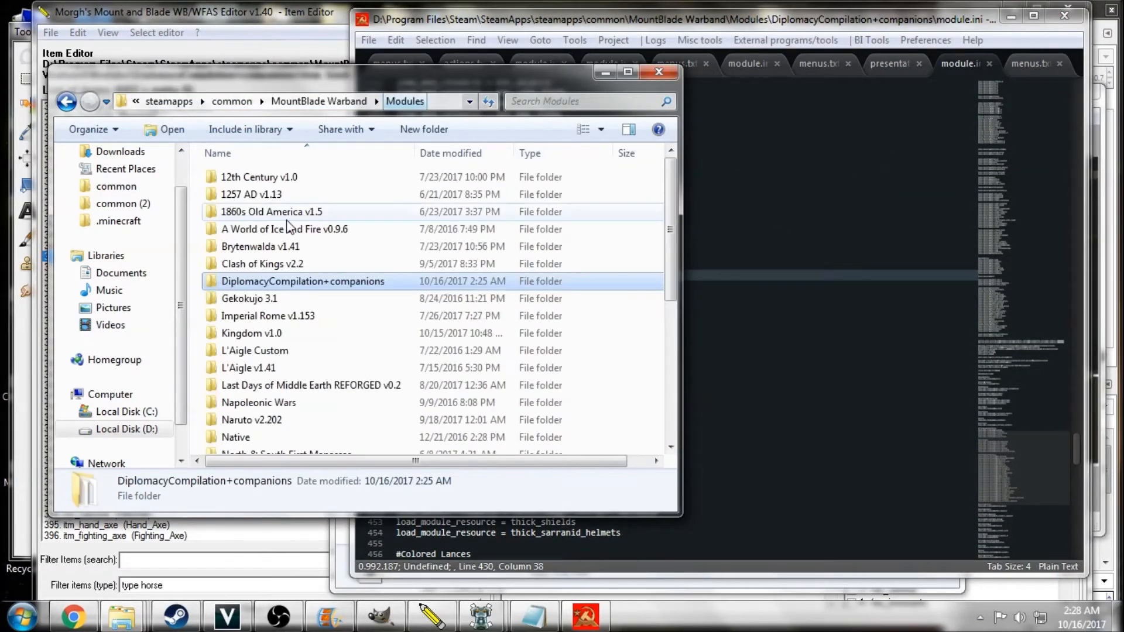
{"action": "double_click", "coordinate": [287, 284]}
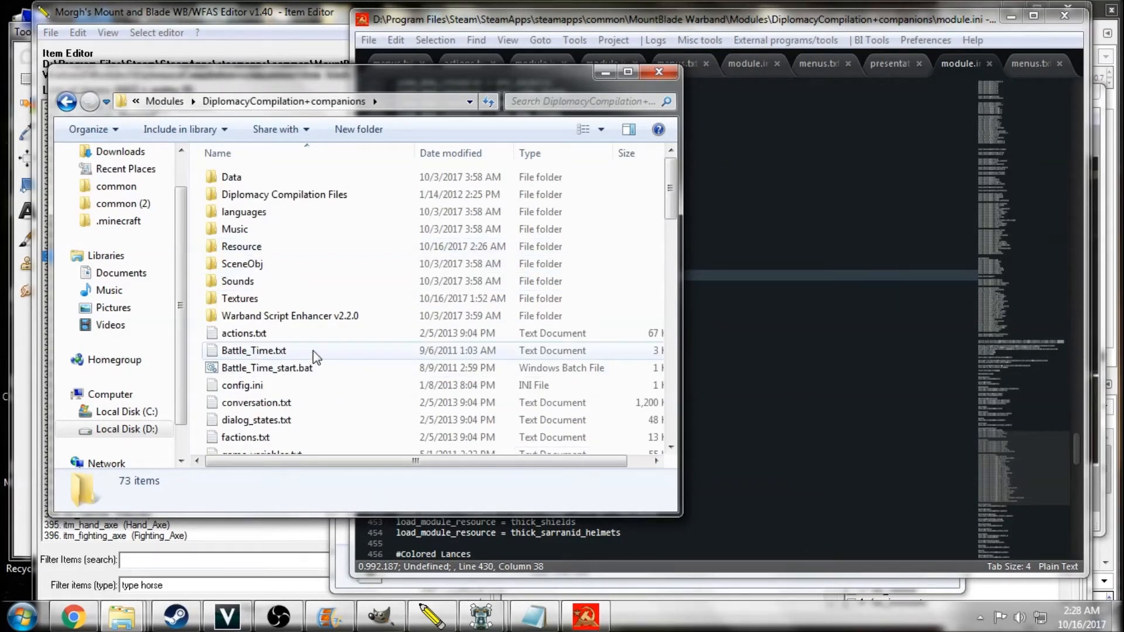
{"action": "scroll", "coordinate": [287, 368], "scroll_direction": "down", "scroll_amount": 1}
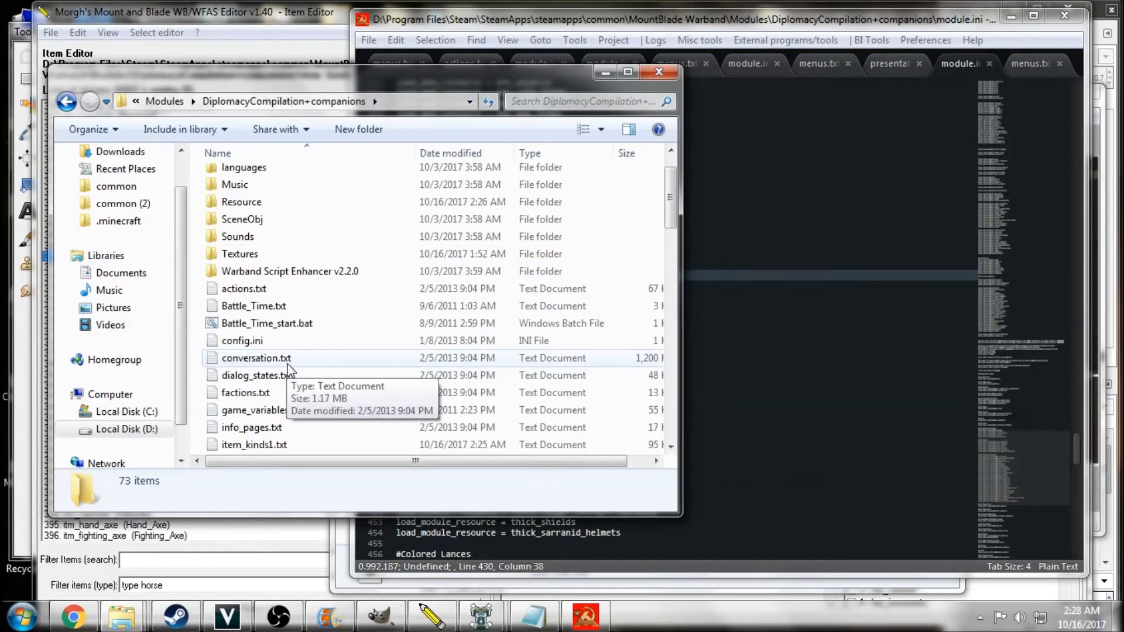
{"action": "left_click", "coordinate": [256, 289]}
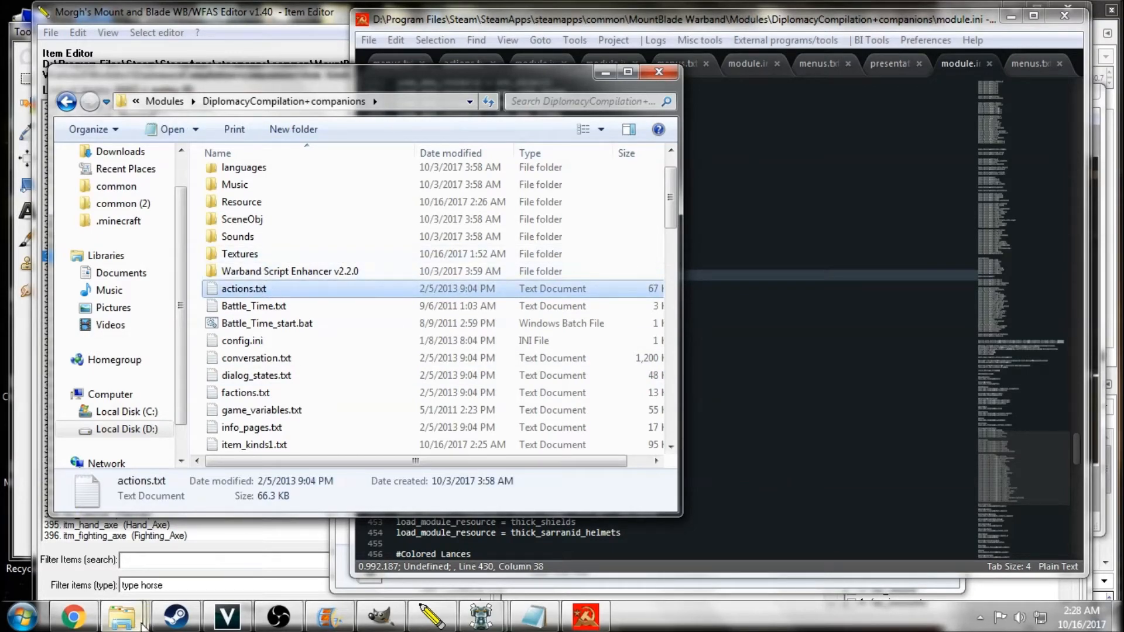
- Go to The Parabellum v1.2 module folder and open its actions.txt in Sublime Text 2
{"action": "mouse_move", "coordinate": [142, 625]}
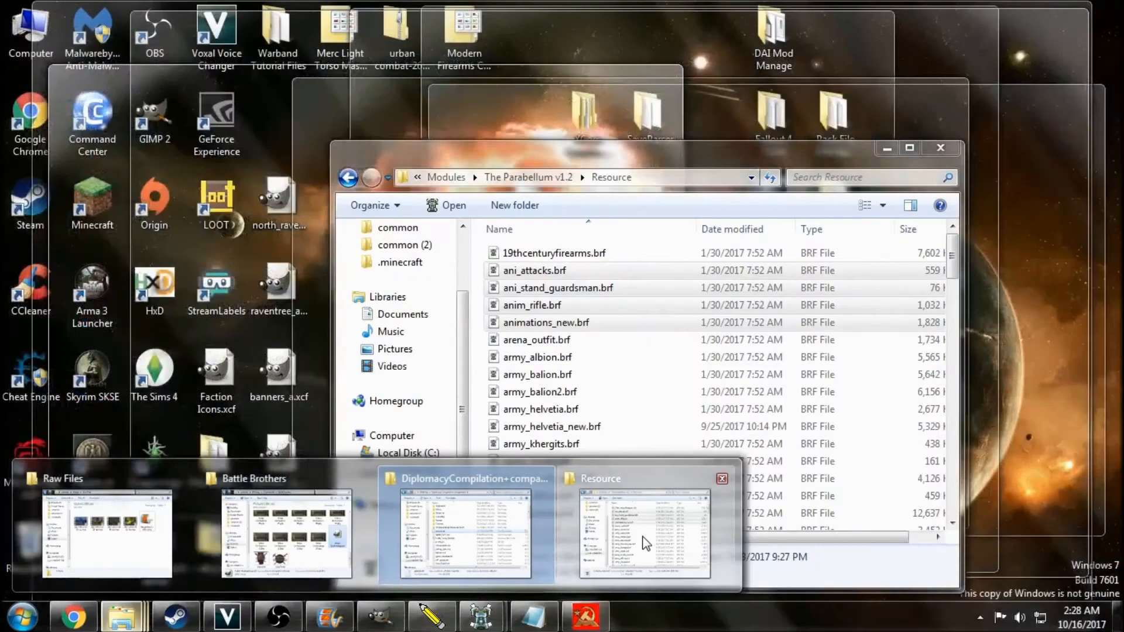
{"action": "left_click", "coordinate": [643, 541]}
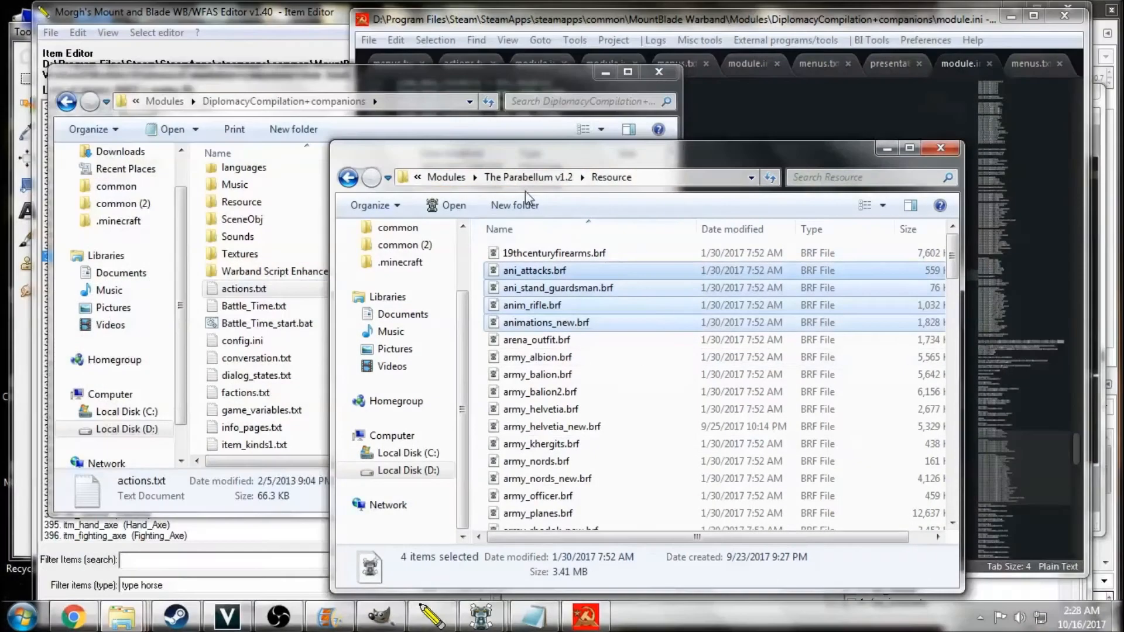
{"action": "left_click", "coordinate": [528, 178]}
{"action": "left_click", "coordinate": [549, 411]}
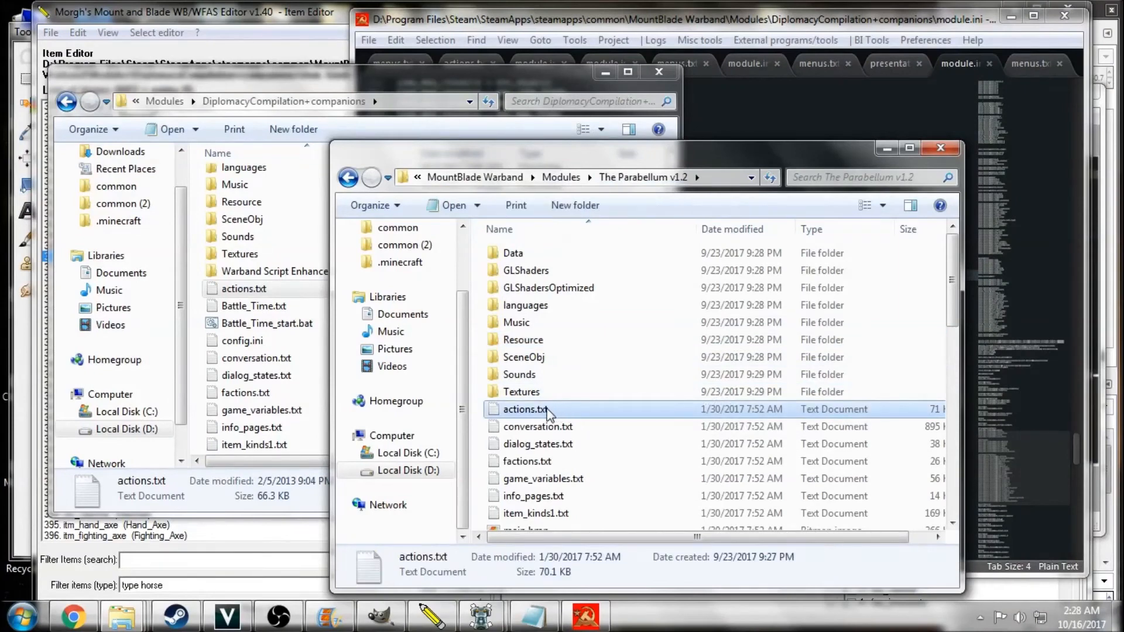
{"action": "right_click", "coordinate": [556, 410]}
{"action": "mouse_move", "coordinate": [697, 207]}
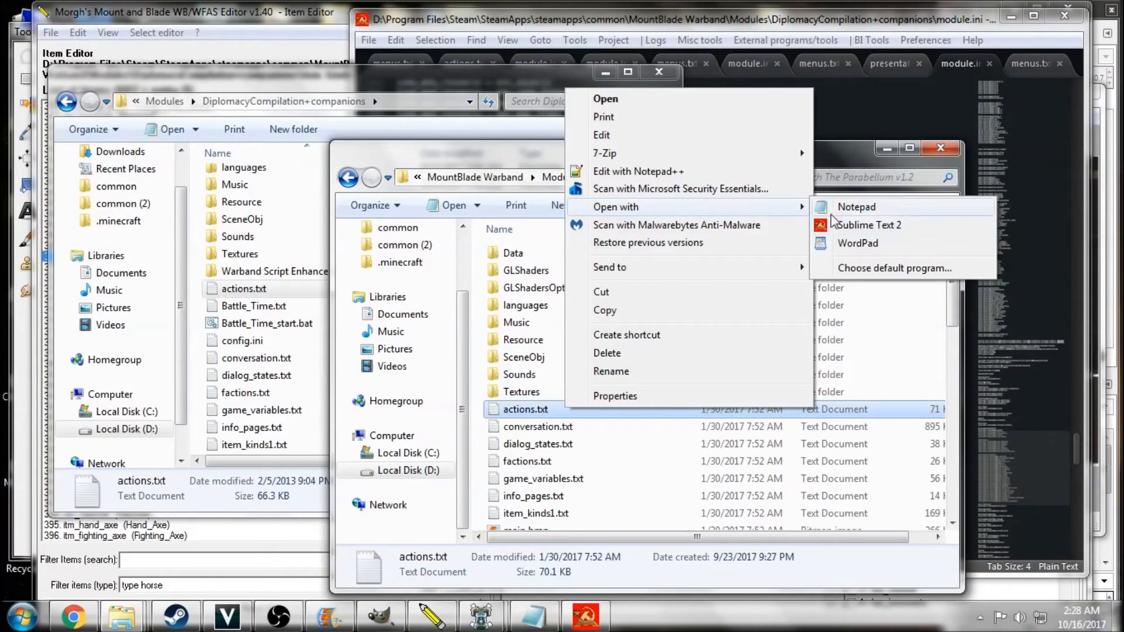
{"action": "left_click", "coordinate": [868, 225]}
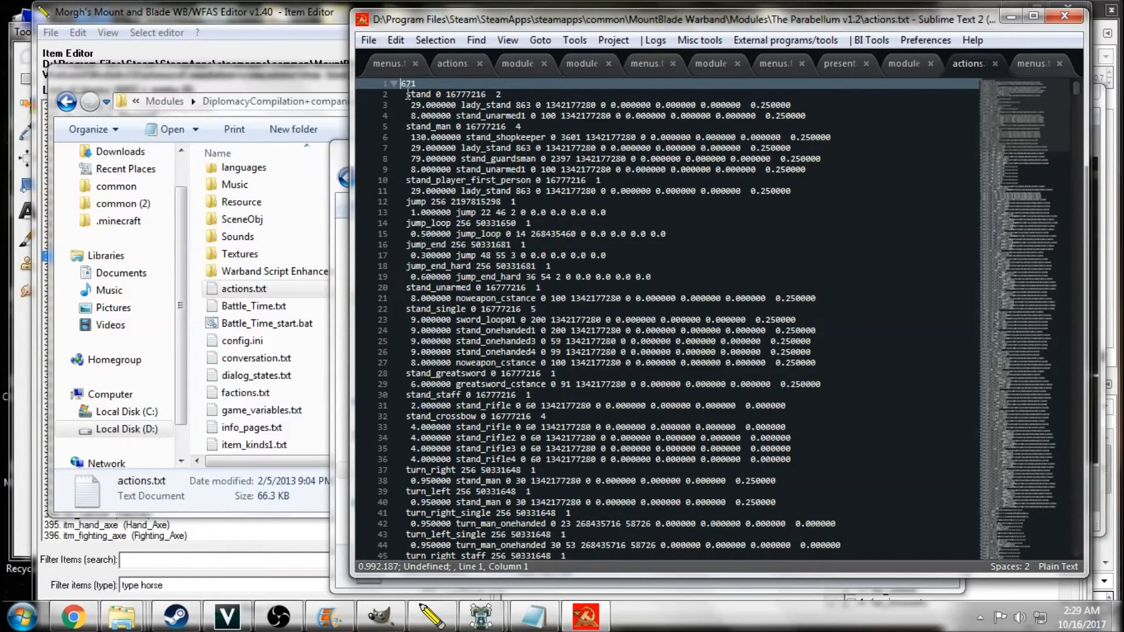
- Examine the stand action and its stand_unarmed1 animation entry in the Parabellum actions.txt, closing the editor when finished
{"action": "left_click_drag", "start_coordinate": [406, 94], "coordinate": [432, 89]}
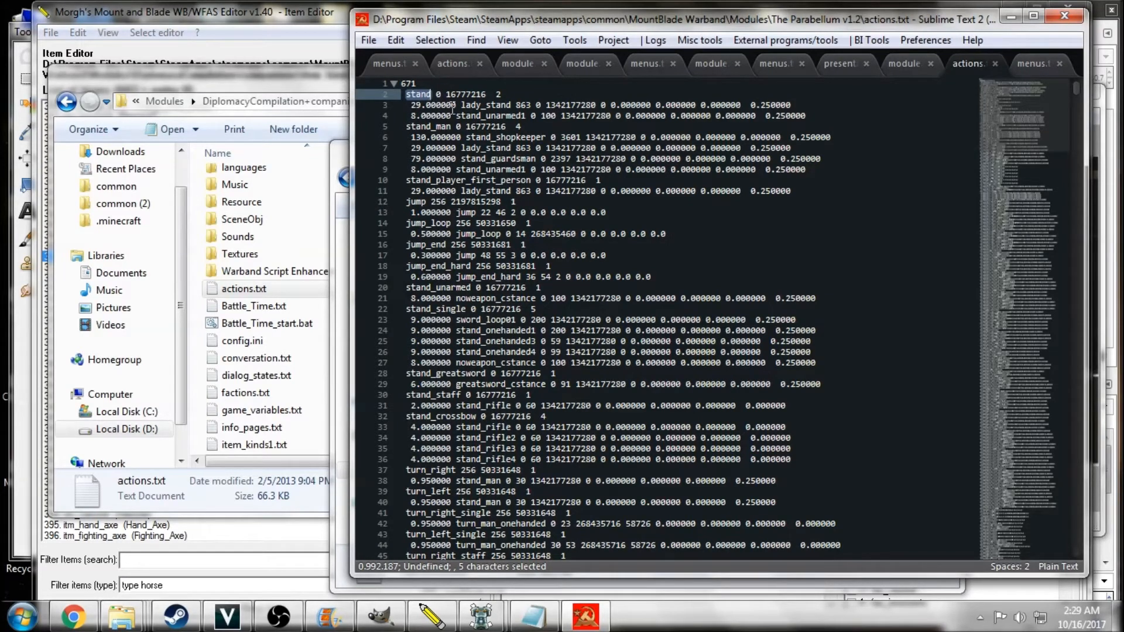
{"action": "left_click_drag", "start_coordinate": [456, 105], "coordinate": [530, 116]}
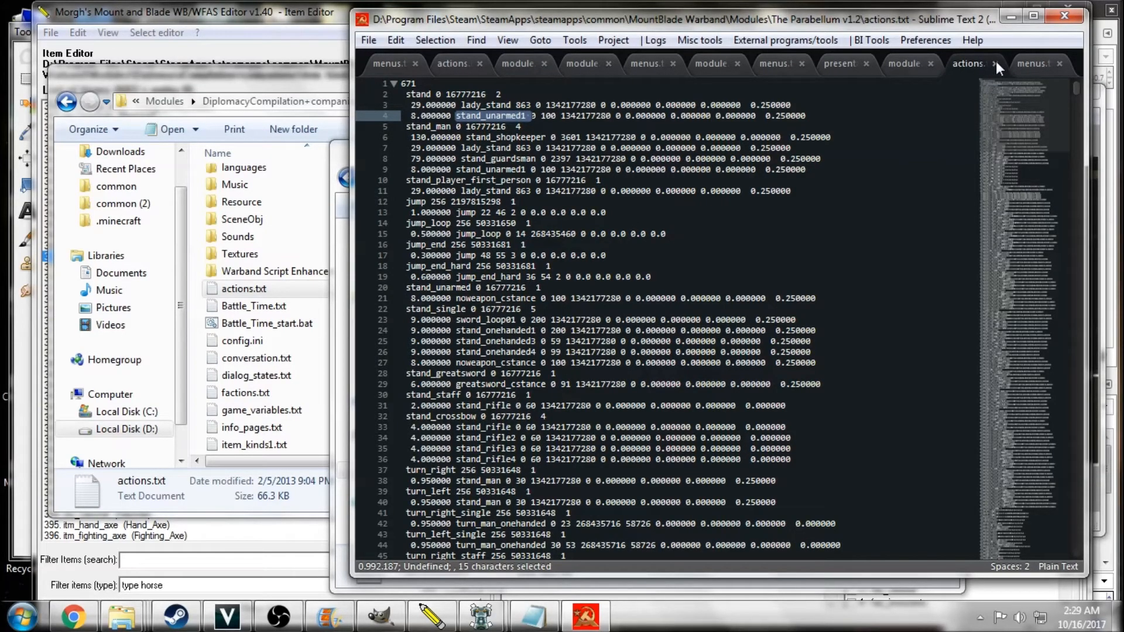
{"action": "left_click", "coordinate": [1064, 16]}
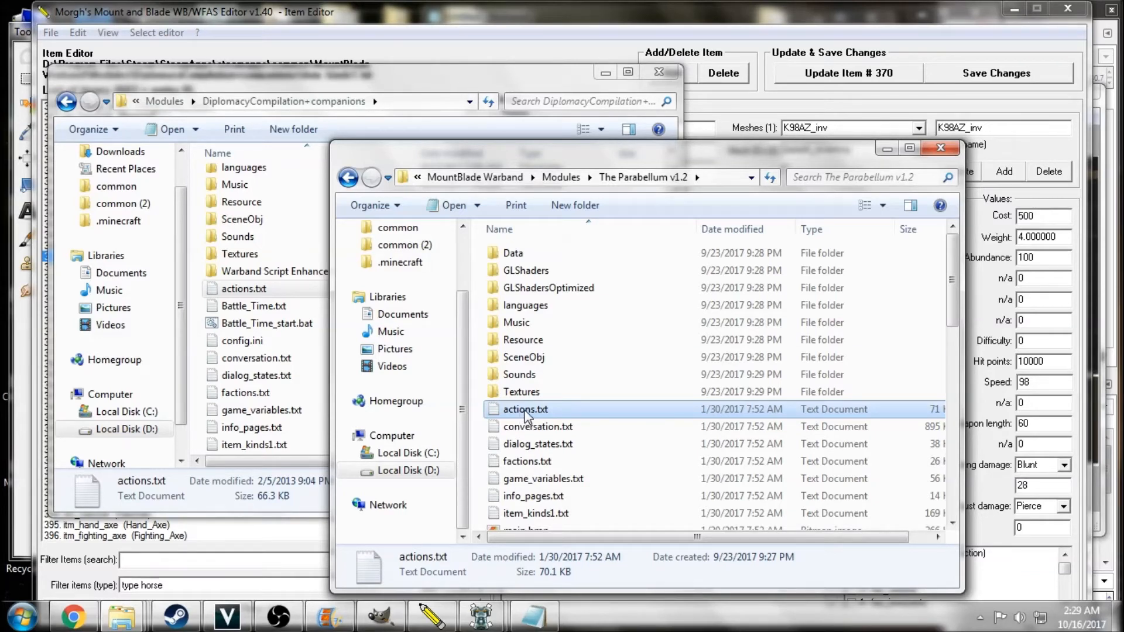
- Reopen the Parabellum actions.txt in Sublime Text 2 and examine the stand_onehanded1 entry under stand_single, closing the editor when finished
{"action": "right_click", "coordinate": [532, 410]}
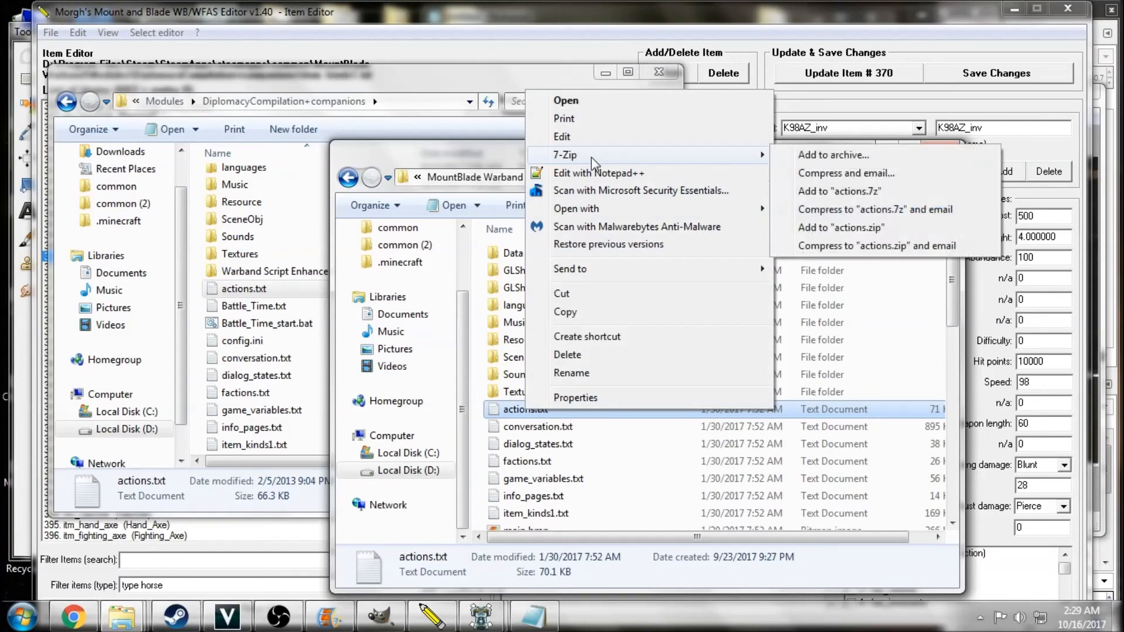
{"action": "mouse_move", "coordinate": [634, 209]}
{"action": "left_click", "coordinate": [799, 226]}
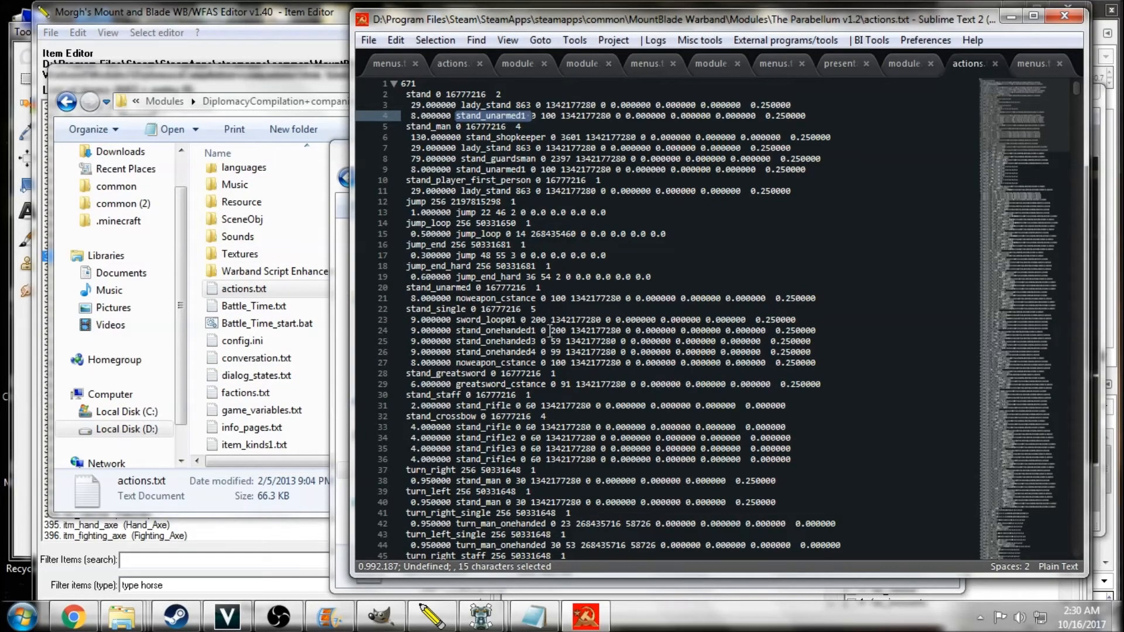
{"action": "left_click", "coordinate": [457, 330]}
{"action": "left_click_drag", "start_coordinate": [457, 330], "coordinate": [536, 330]}
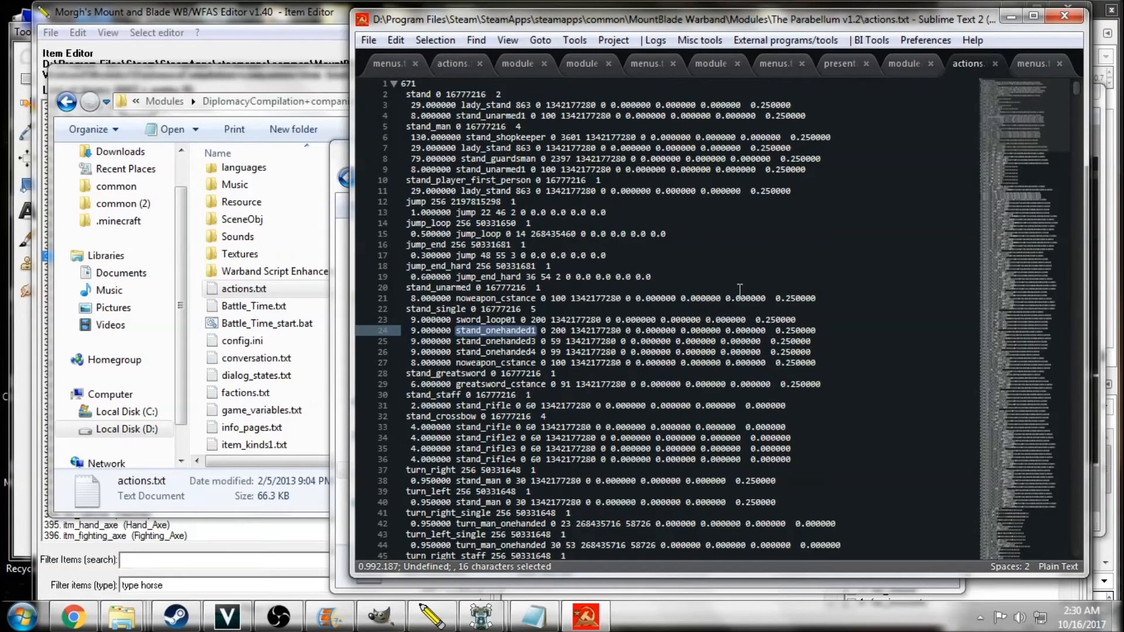
{"action": "left_click", "coordinate": [1078, 18]}
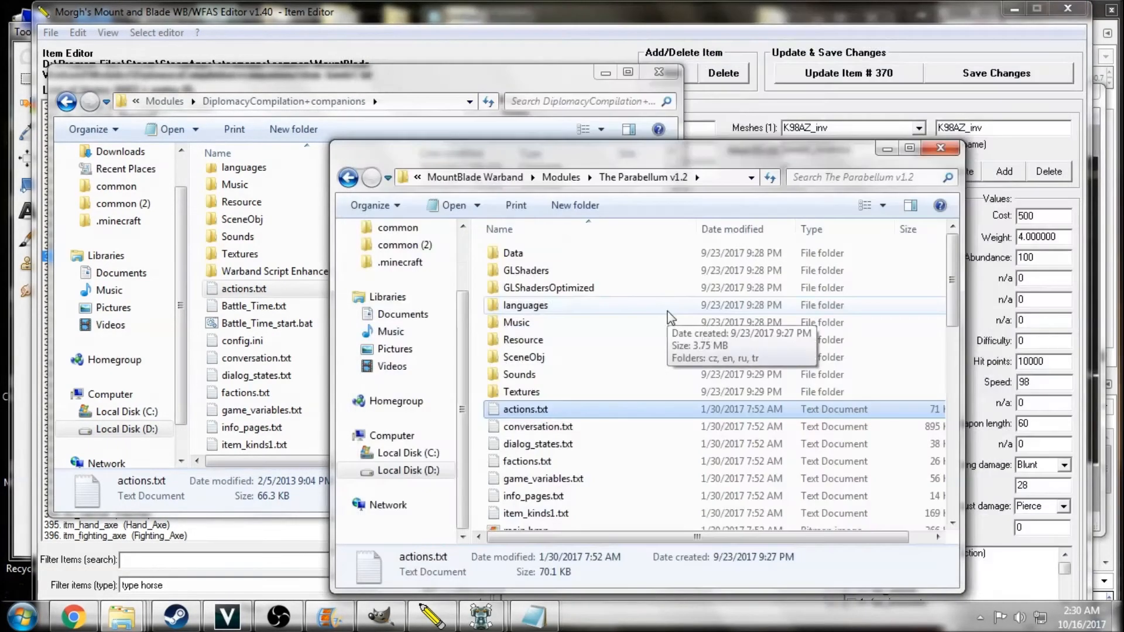
- Rename actions.txt in the DiplomacyCompilation+companions folder to actions.backup
{"action": "left_click", "coordinate": [495, 75]}
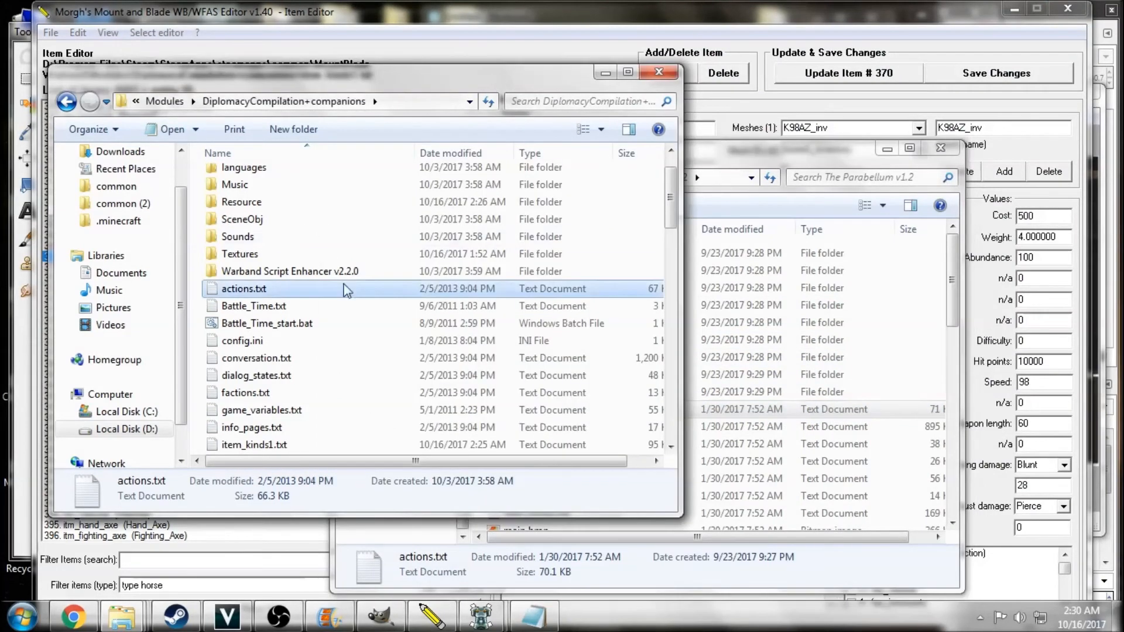
{"action": "left_click", "coordinate": [262, 289]}
{"action": "left_click", "coordinate": [258, 288]}
{"action": "left_click_drag", "start_coordinate": [259, 289], "coordinate": [278, 289]}
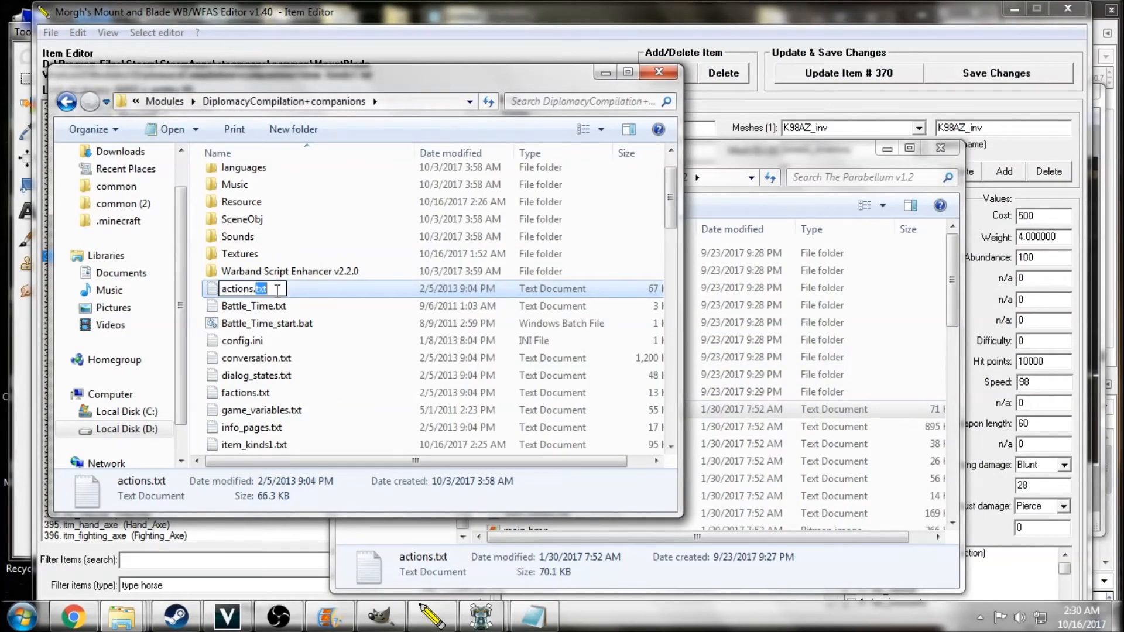
{"action": "type", "text": "backup"}
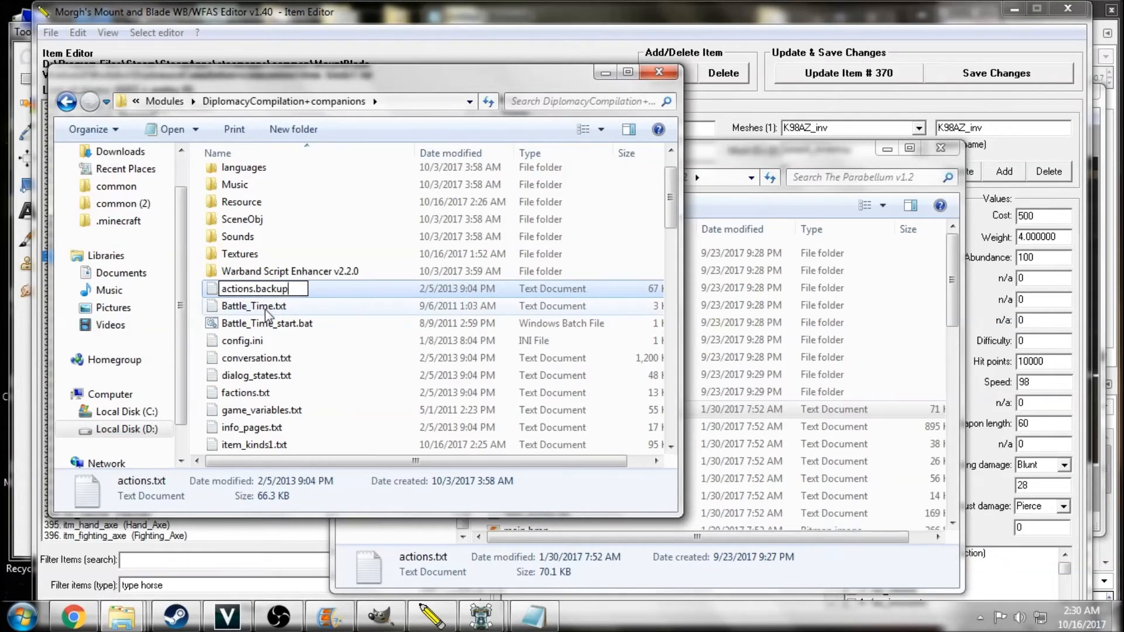
{"action": "key", "text": "Return"}
{"action": "left_click", "coordinate": [640, 314]}
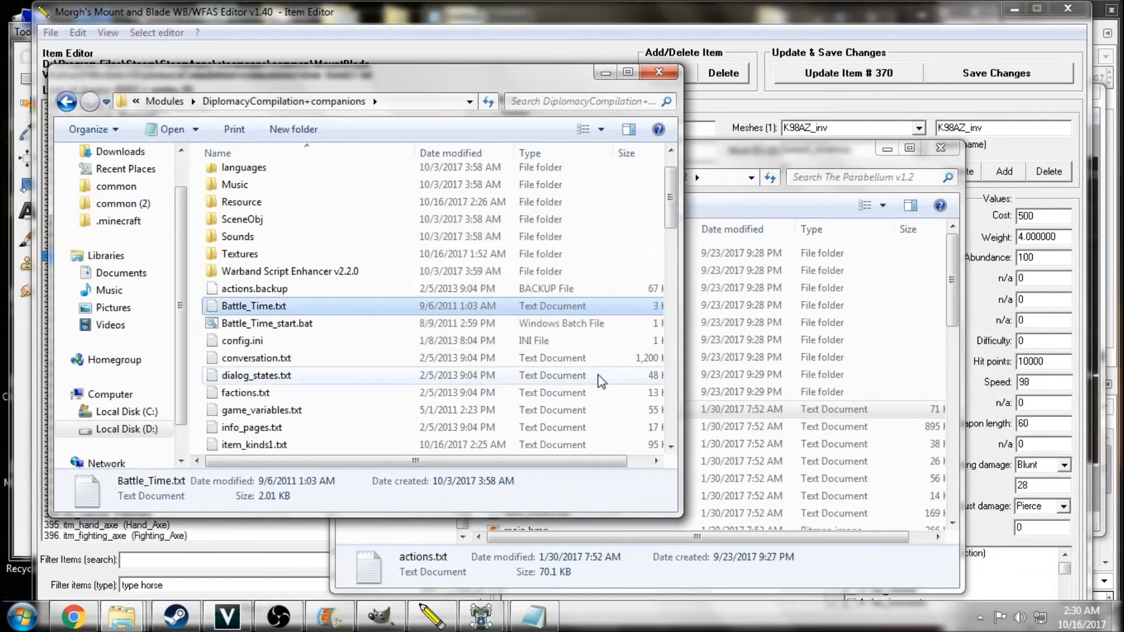
{"action": "left_click", "coordinate": [254, 289]}
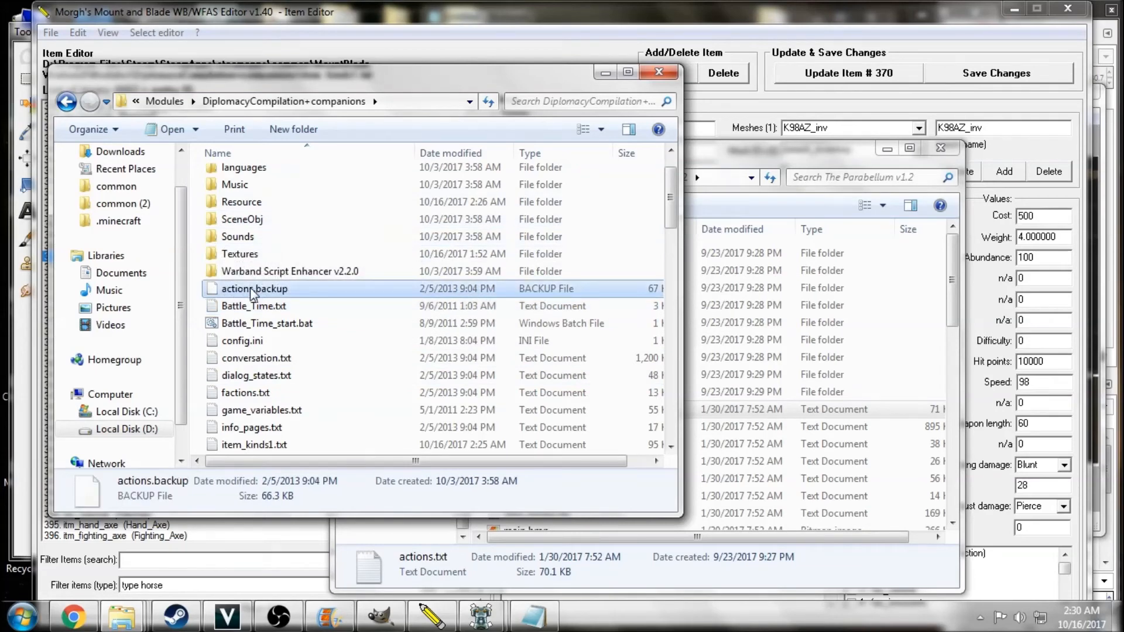
- Copy actions.txt from The Parabellum v1.2 folder into the DiplomacyCompilation+companions folder
{"action": "left_click", "coordinate": [736, 164]}
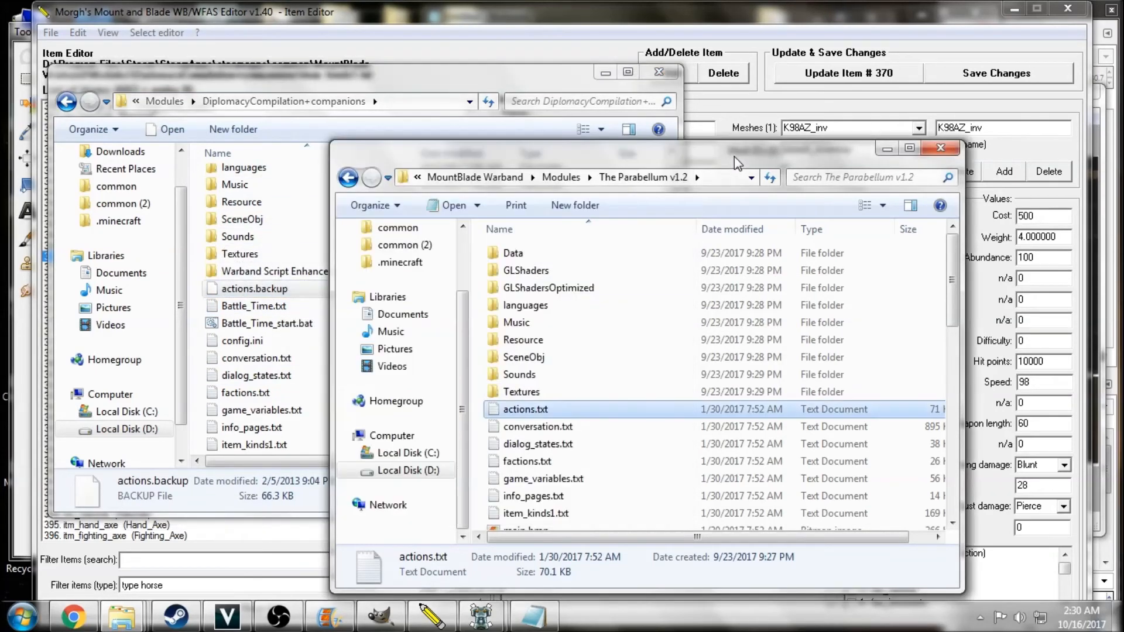
{"action": "right_click", "coordinate": [556, 411]}
{"action": "left_click", "coordinate": [582, 312]}
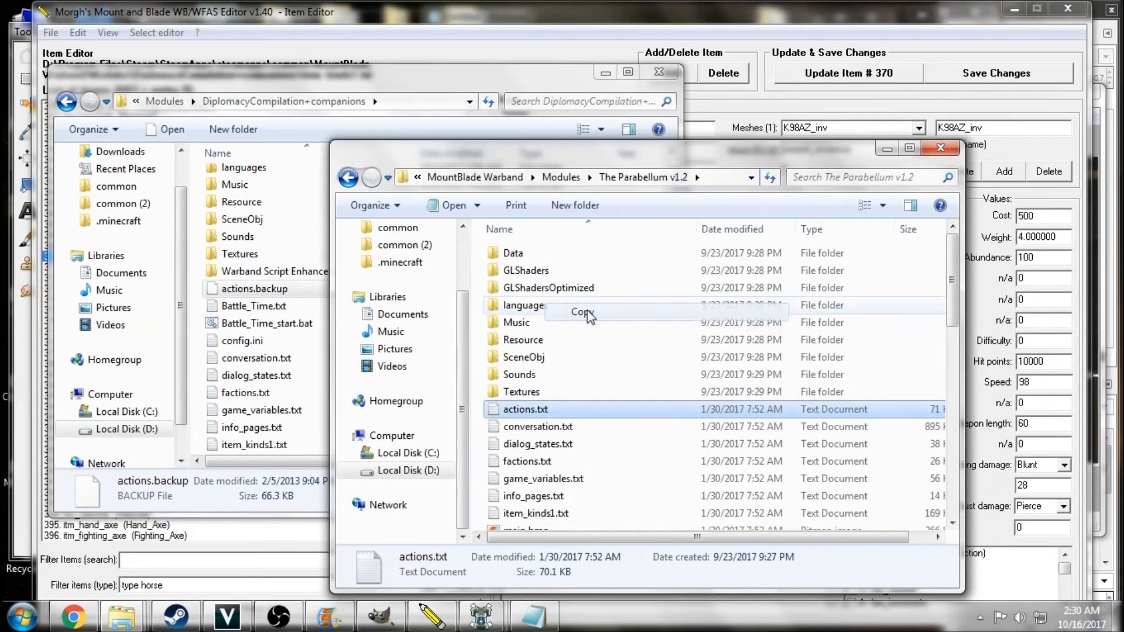
{"action": "right_click", "coordinate": [198, 323]}
{"action": "left_click", "coordinate": [234, 460]}
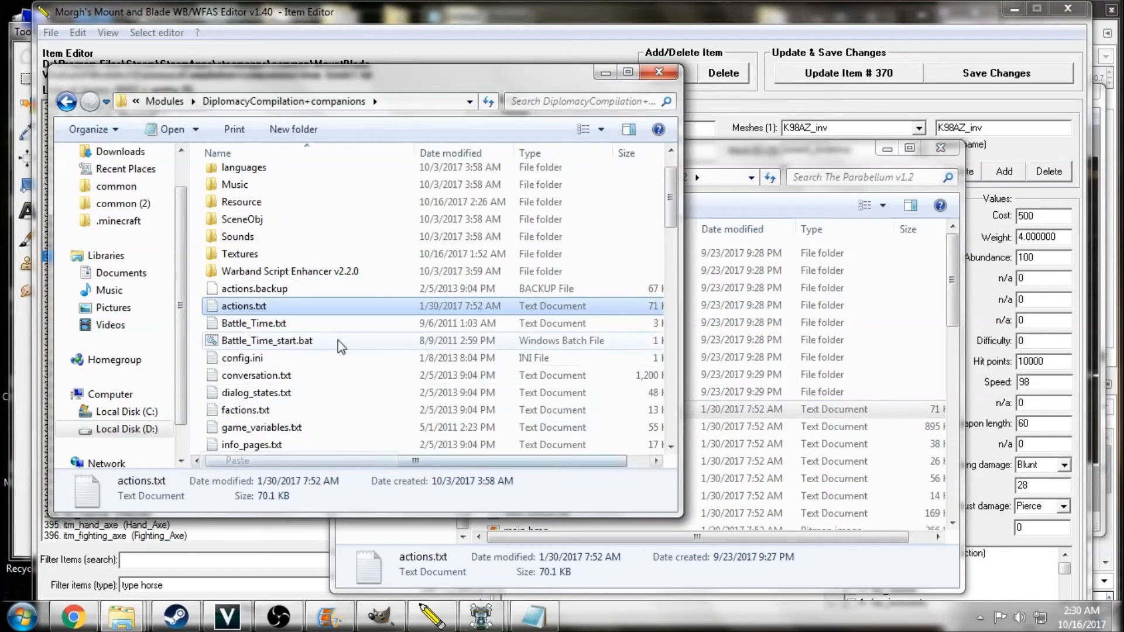
{"action": "left_click", "coordinate": [292, 323]}
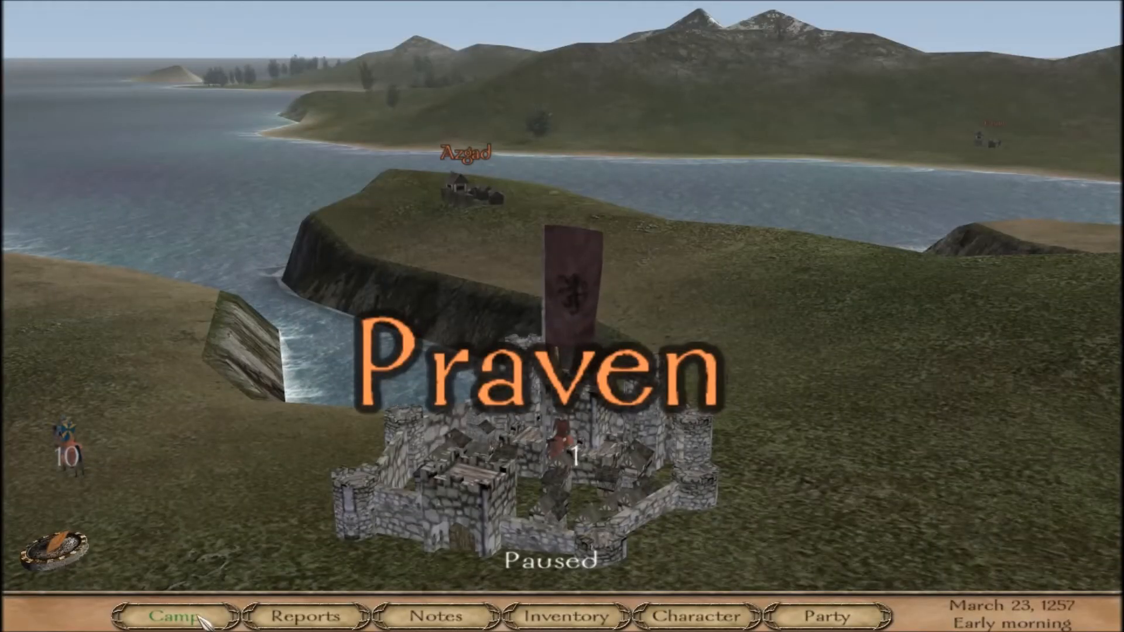
- In Mount & Blade Warband, open the camp's find item cheat for item range 288 to 383 and dismiss the trade tutorial
{"action": "left_click", "coordinate": [169, 614]}
{"action": "left_click", "coordinate": [365, 562]}
{"action": "left_click", "coordinate": [405, 323]}
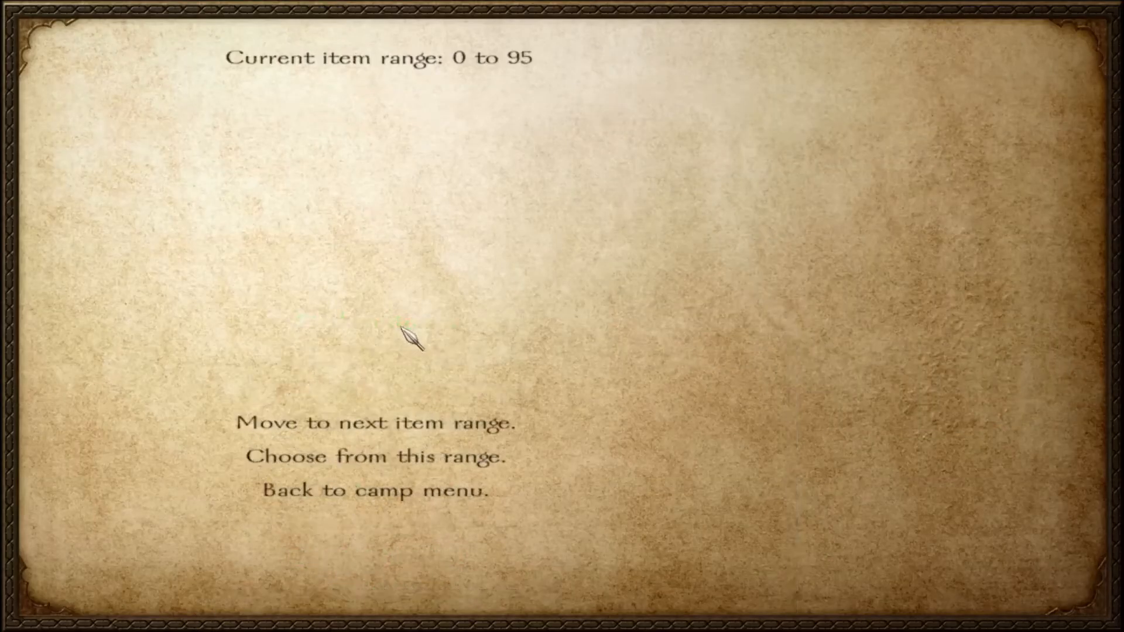
{"action": "left_click", "coordinate": [413, 433]}
{"action": "left_click", "coordinate": [413, 432]}
{"action": "left_click", "coordinate": [414, 434]}
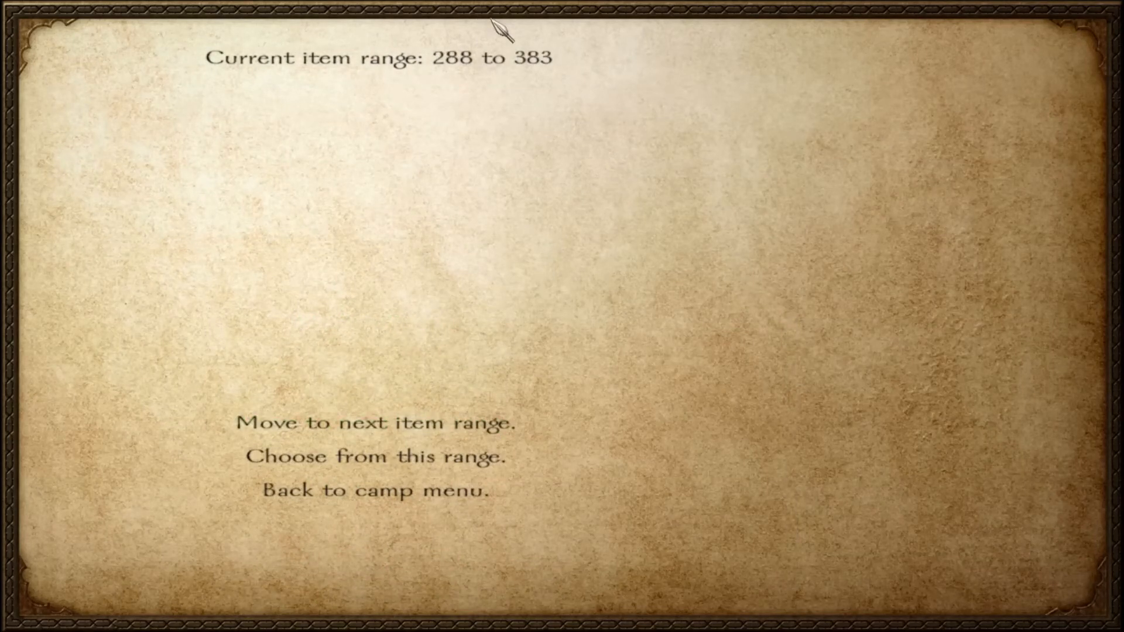
{"action": "left_click", "coordinate": [451, 457]}
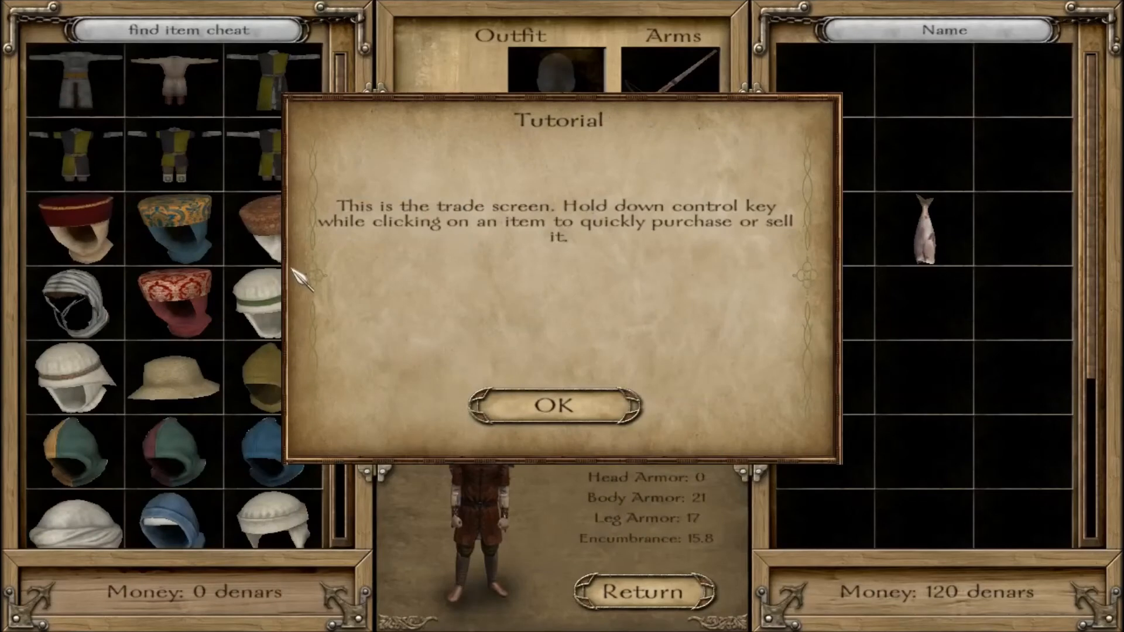
{"action": "left_click", "coordinate": [556, 410]}
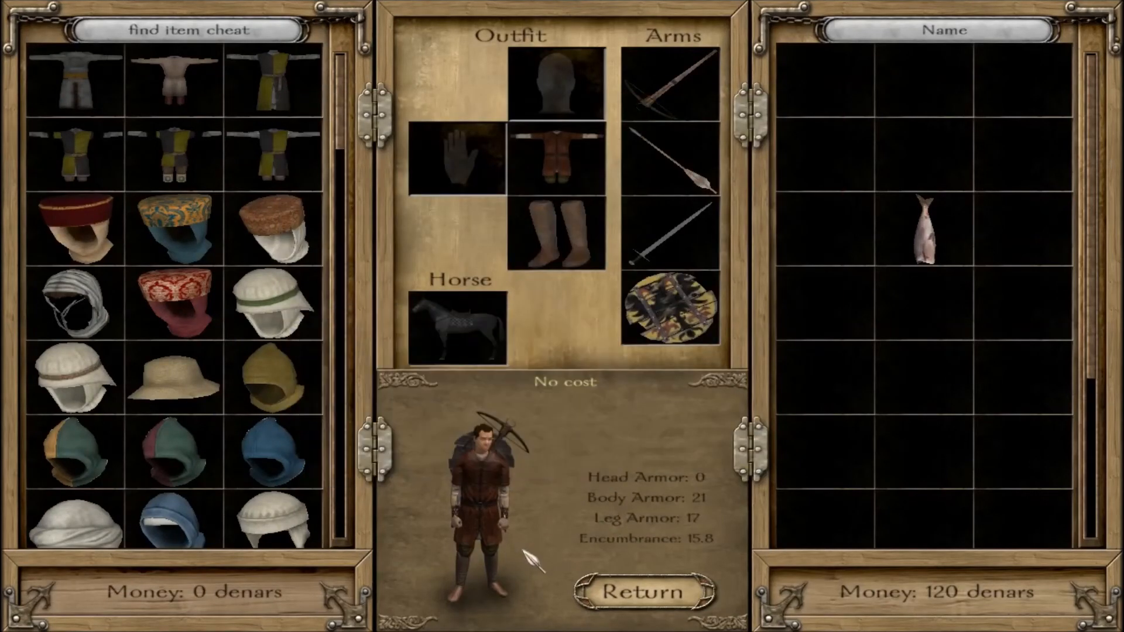
- Try to equip the yellow-and-grey tunic from the find item cheat inventory as body armor
{"action": "left_click_drag", "start_coordinate": [272, 153], "coordinate": [559, 167]}
{"action": "left_click", "coordinate": [553, 160]}
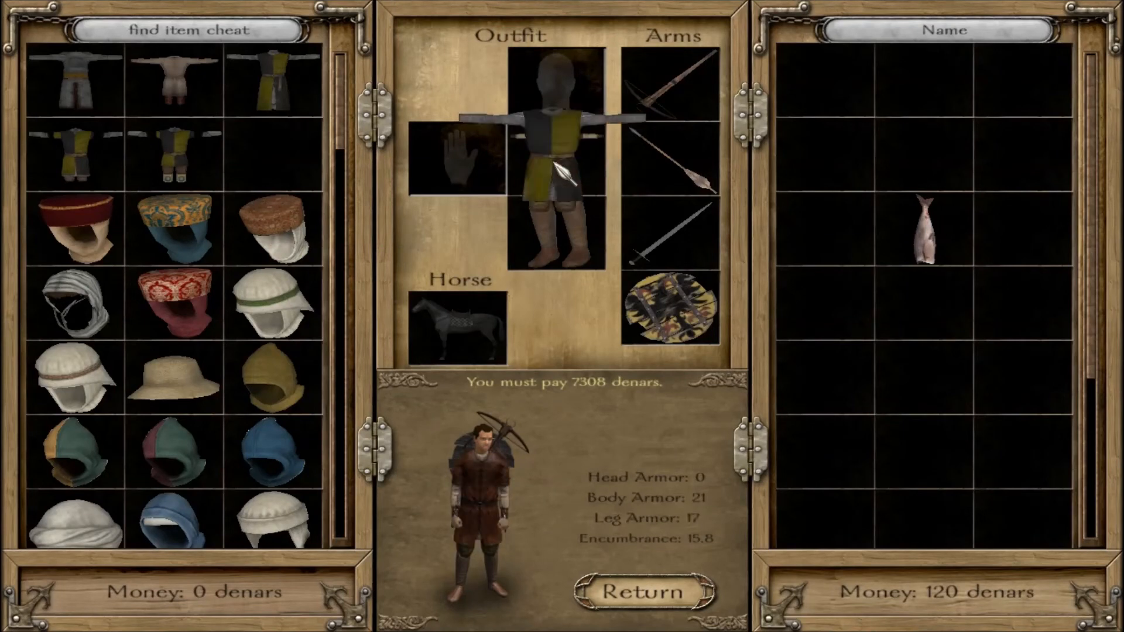
{"action": "left_click", "coordinate": [303, 168]}
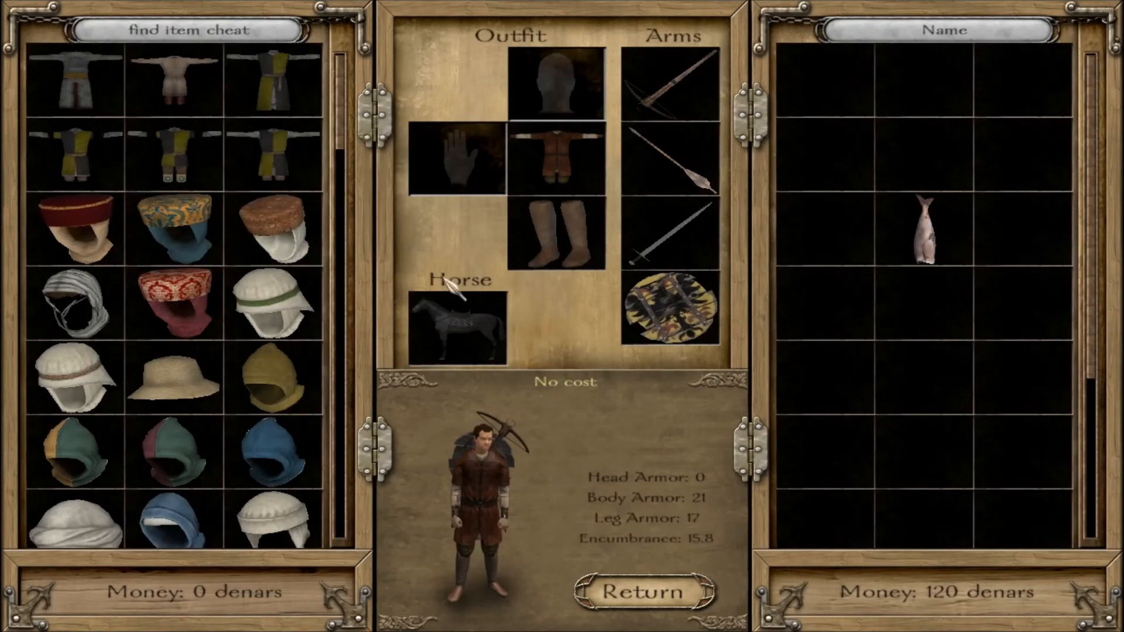
- Equip the Swadian Rifle from the find item cheat inventory in the first weapon slot and move the crossbow to the inventory
{"action": "scroll", "coordinate": [298, 360], "scroll_direction": "down", "scroll_amount": 3}
{"action": "scroll", "coordinate": [342, 386], "scroll_direction": "down", "scroll_amount": 18}
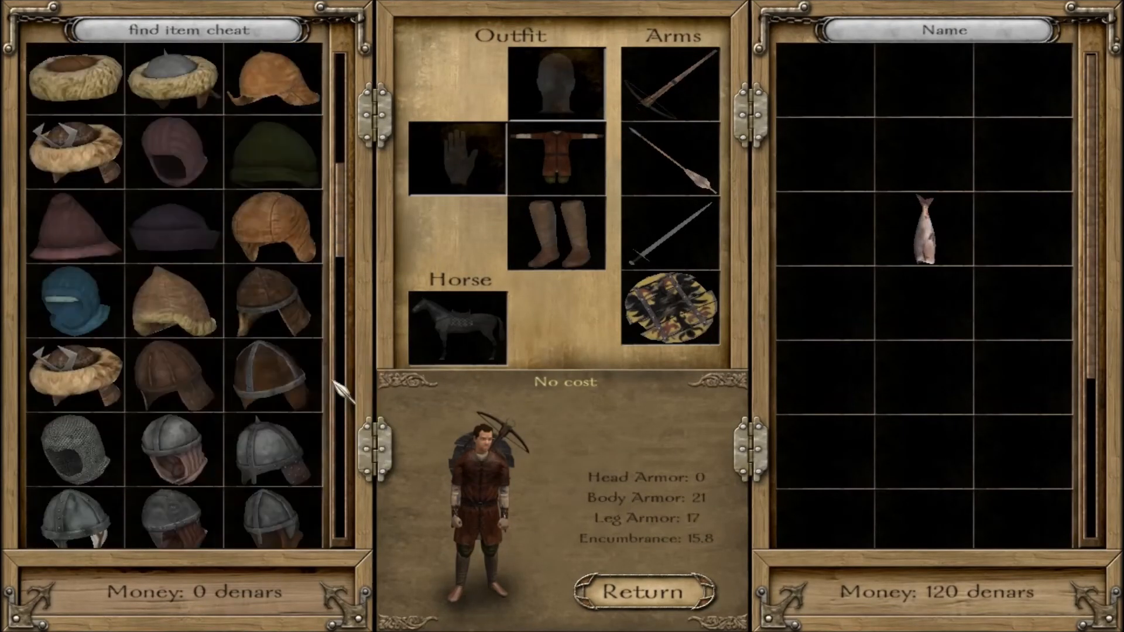
{"action": "scroll", "coordinate": [349, 383], "scroll_direction": "down", "scroll_amount": 5}
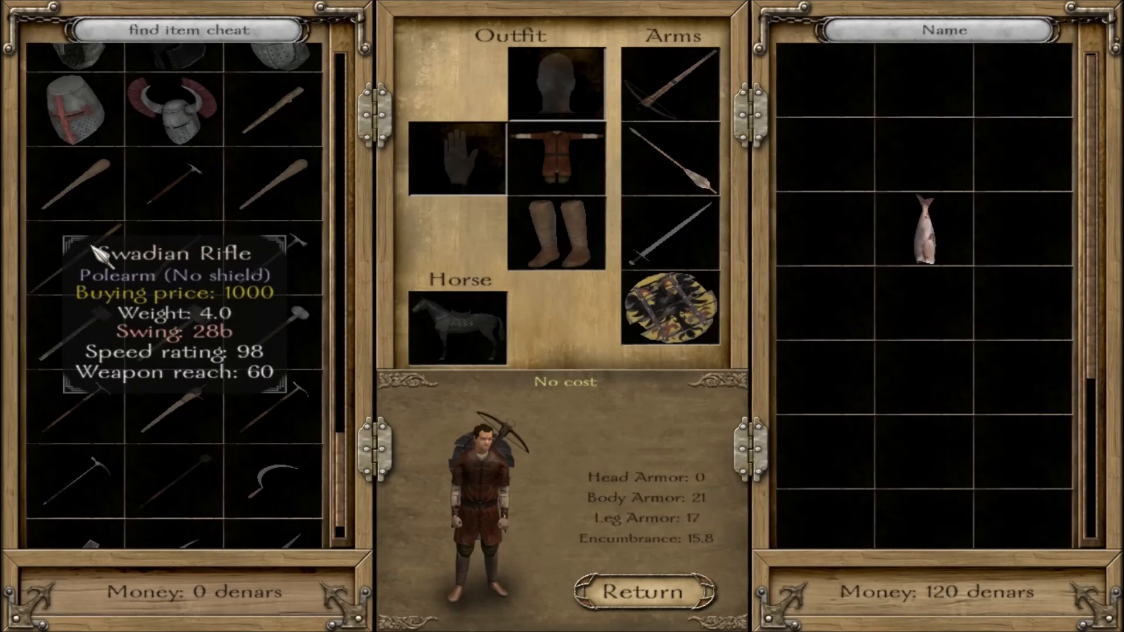
{"action": "left_click_drag", "start_coordinate": [93, 278], "coordinate": [111, 285]}
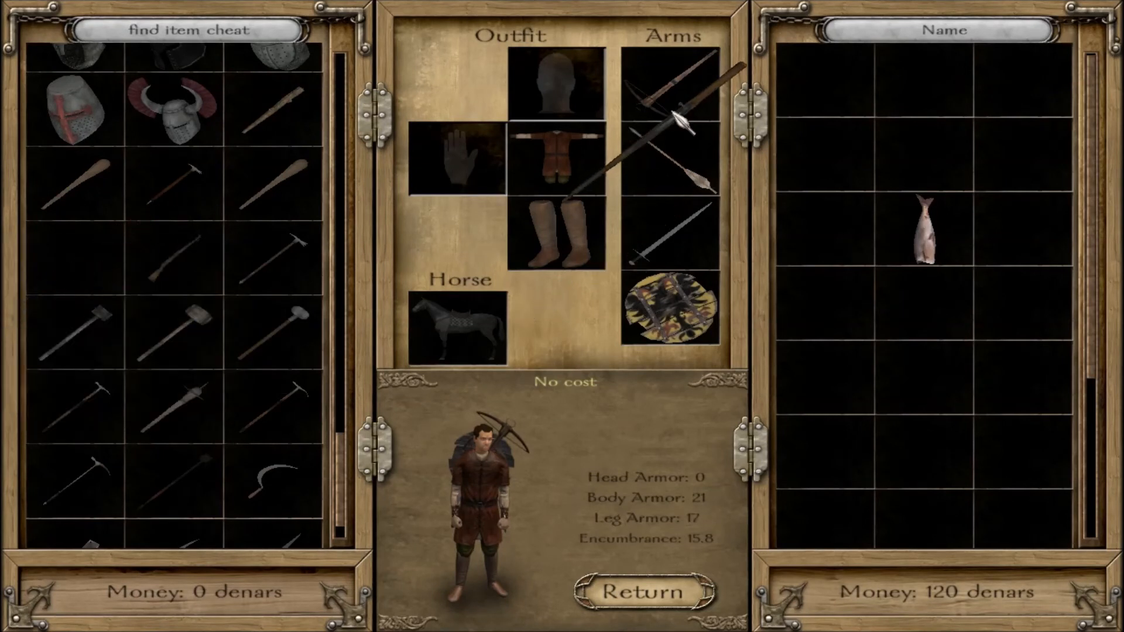
{"action": "left_click", "coordinate": [695, 106]}
{"action": "left_click", "coordinate": [826, 80]}
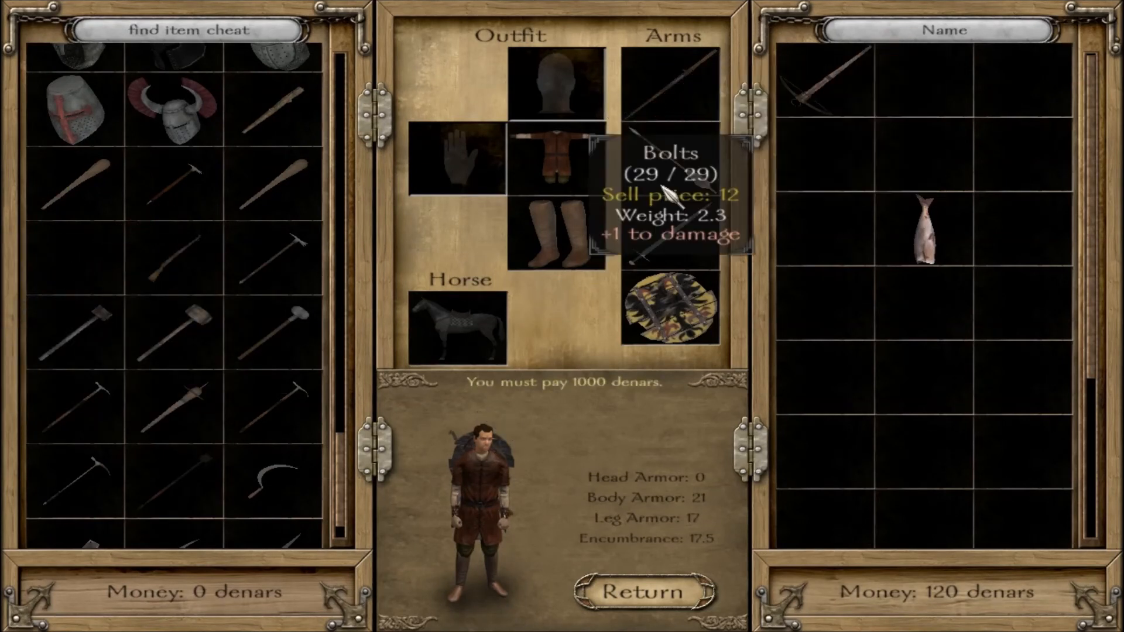
- Move the sword and the round shield from the weapon slots to the inventory, and complete the 1000-denar rifle purchase
{"action": "left_click", "coordinate": [671, 241]}
{"action": "left_click", "coordinate": [840, 159]}
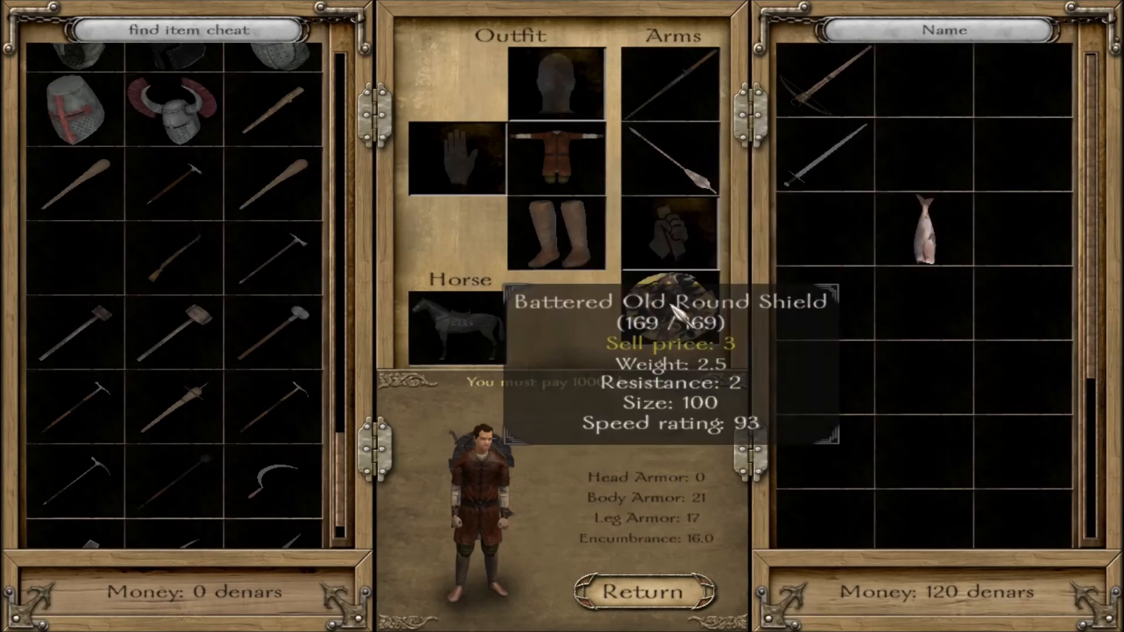
{"action": "left_click", "coordinate": [675, 309]}
{"action": "left_click", "coordinate": [840, 290]}
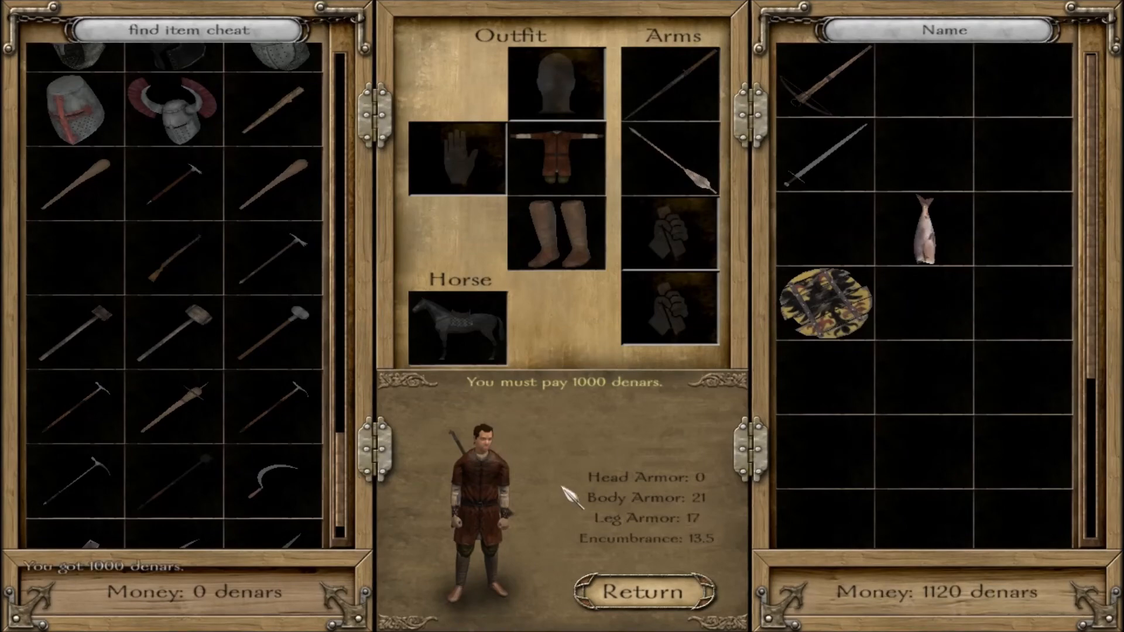
{"action": "left_click", "coordinate": [649, 594]}
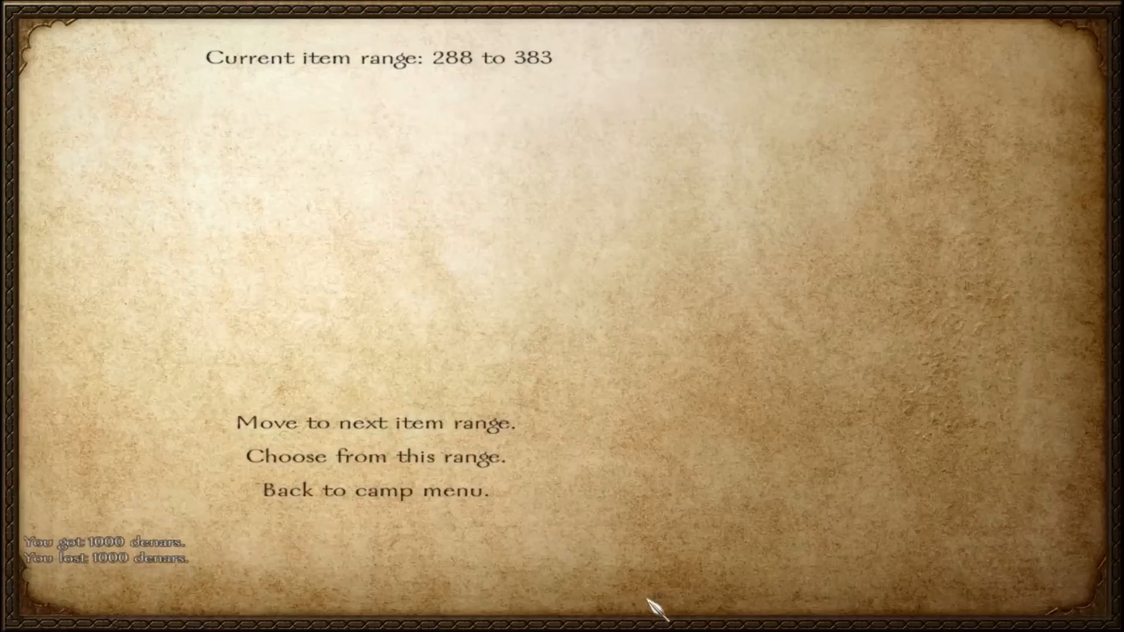
- Return to the camp menu, enter the scene with the walk around cheat, and dismount from the horse
{"action": "left_click", "coordinate": [444, 493]}
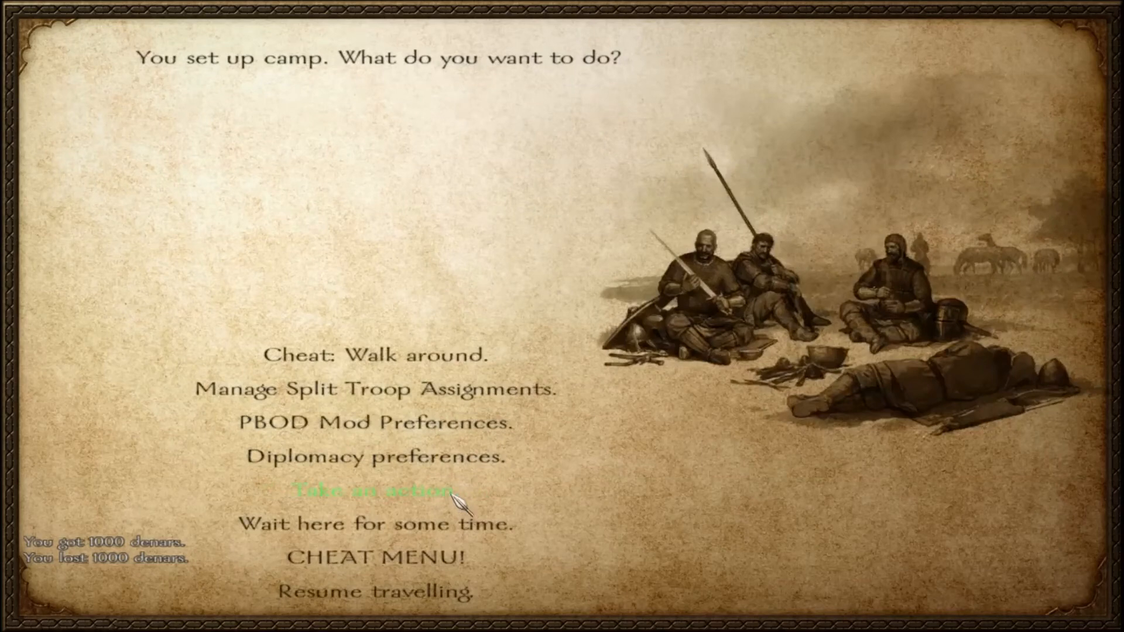
{"action": "left_click", "coordinate": [454, 362]}
{"action": "key", "text": "w"}
{"action": "scroll", "coordinate": [562, 316], "scroll_direction": "up", "scroll_amount": 1}
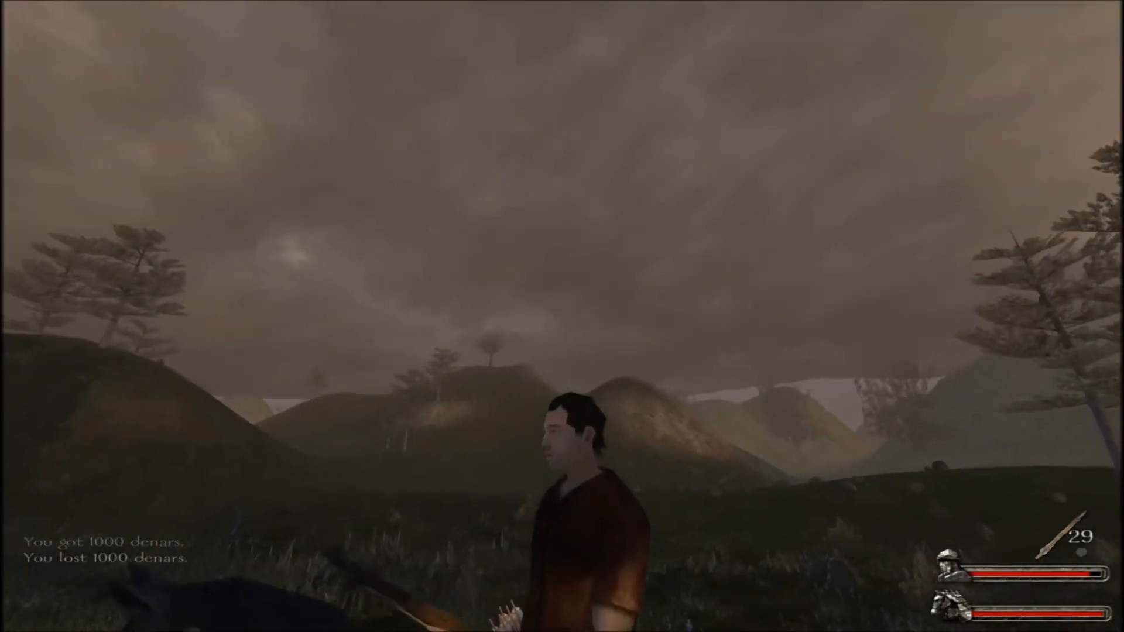
{"action": "key", "text": "f"}
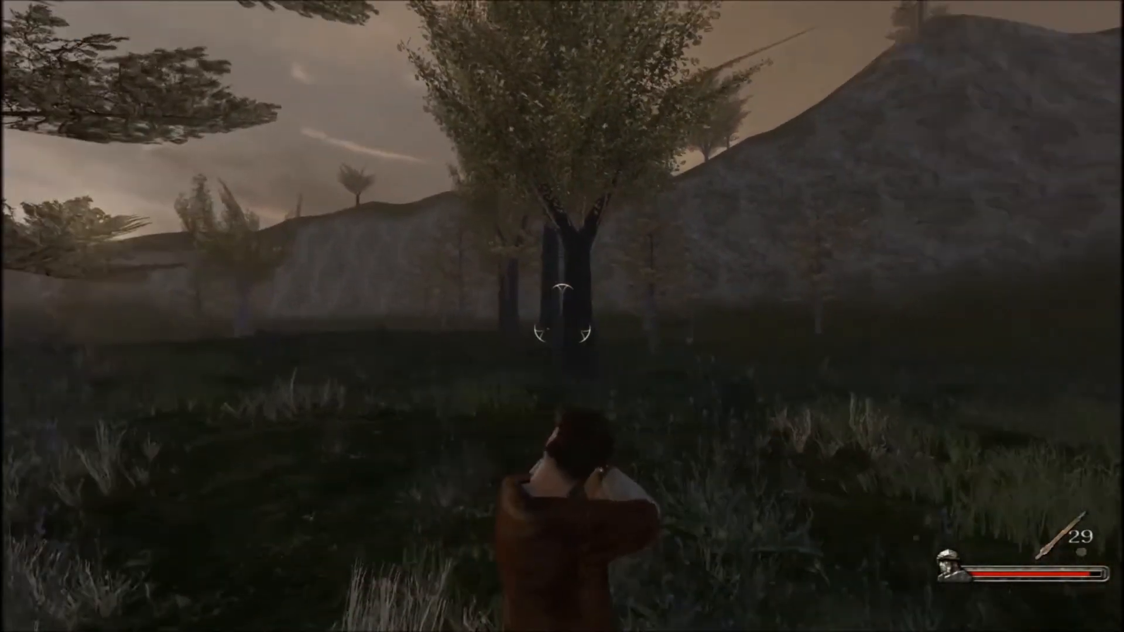
- Test-fire the Swadian Rifle repeatedly and examine the character's aiming and reloading animations from several angles
{"action": "key", "text": "grave"}
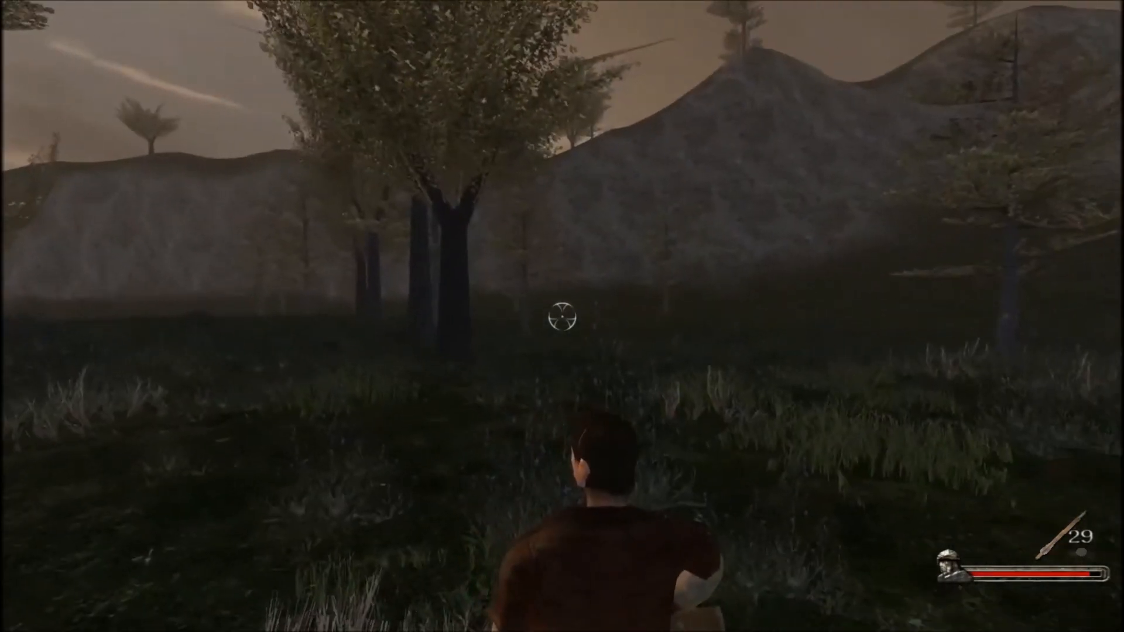
{"action": "mouse_move", "coordinate": [561, 317]}
{"action": "left_mouse_down"}
{"action": "mouse_move", "coordinate": [562, 328]}
{"action": "mouse_move", "coordinate": [562, 318]}
{"action": "left_mouse_up"}
{"action": "left_click", "coordinate": [562, 316]}
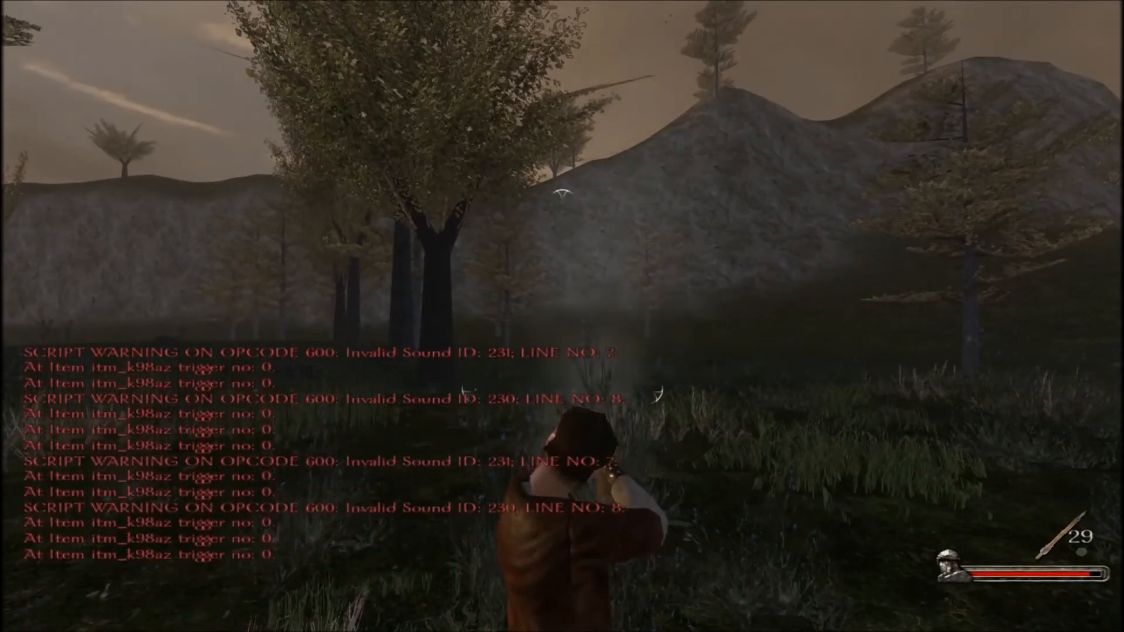
{"action": "key", "text": "grave"}
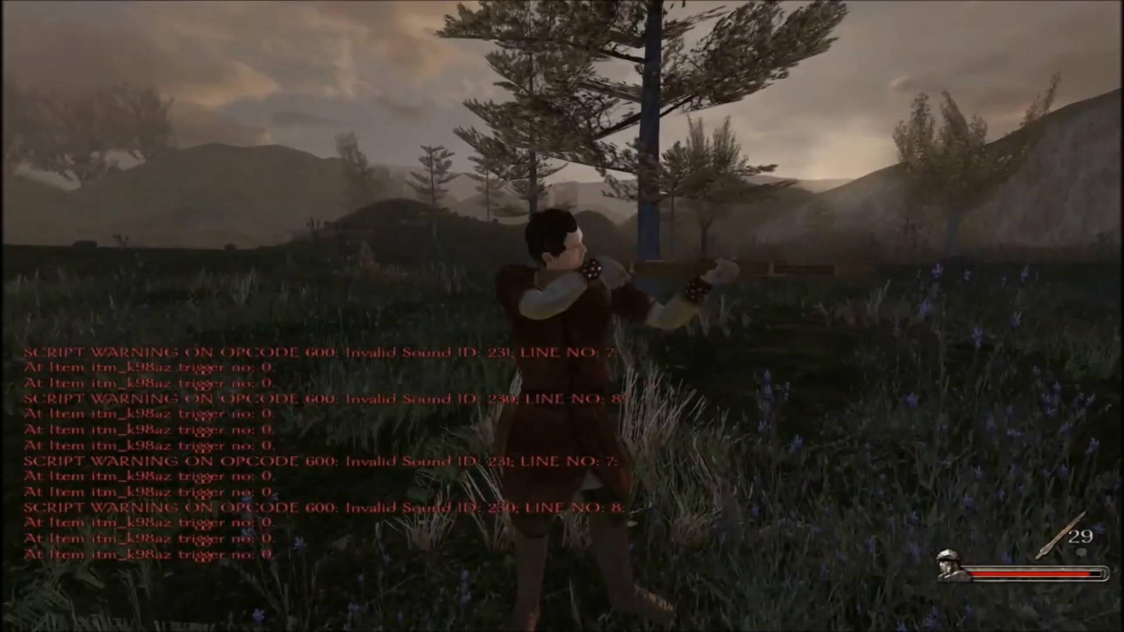
{"action": "left_click", "coordinate": [562, 316]}
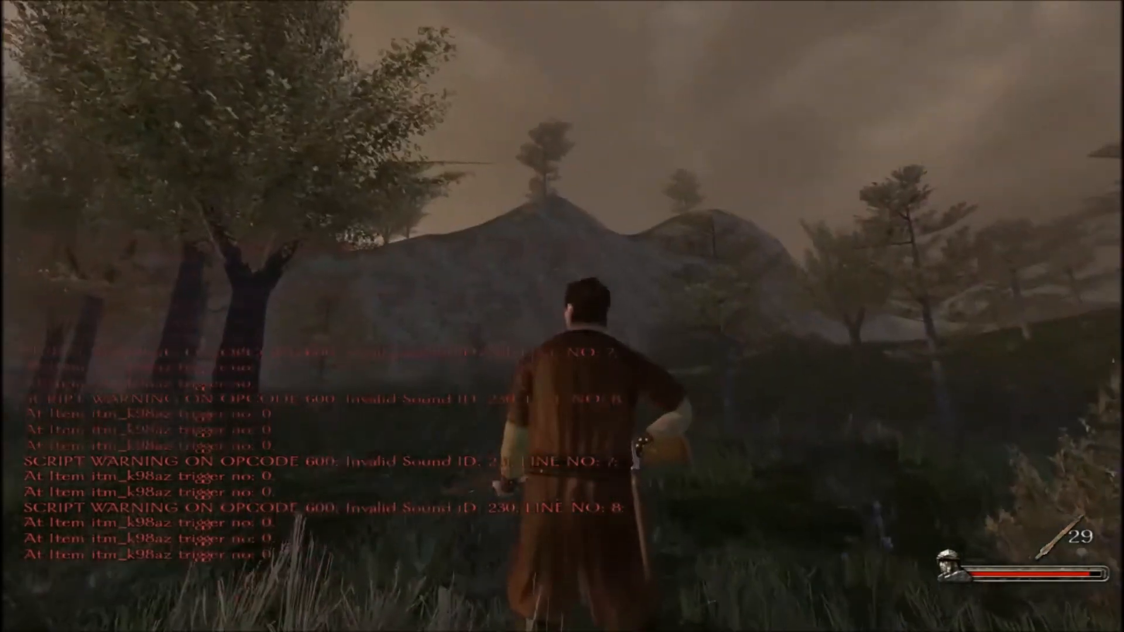
{"action": "left_click", "coordinate": [561, 316]}
{"action": "left_click", "coordinate": [562, 316]}
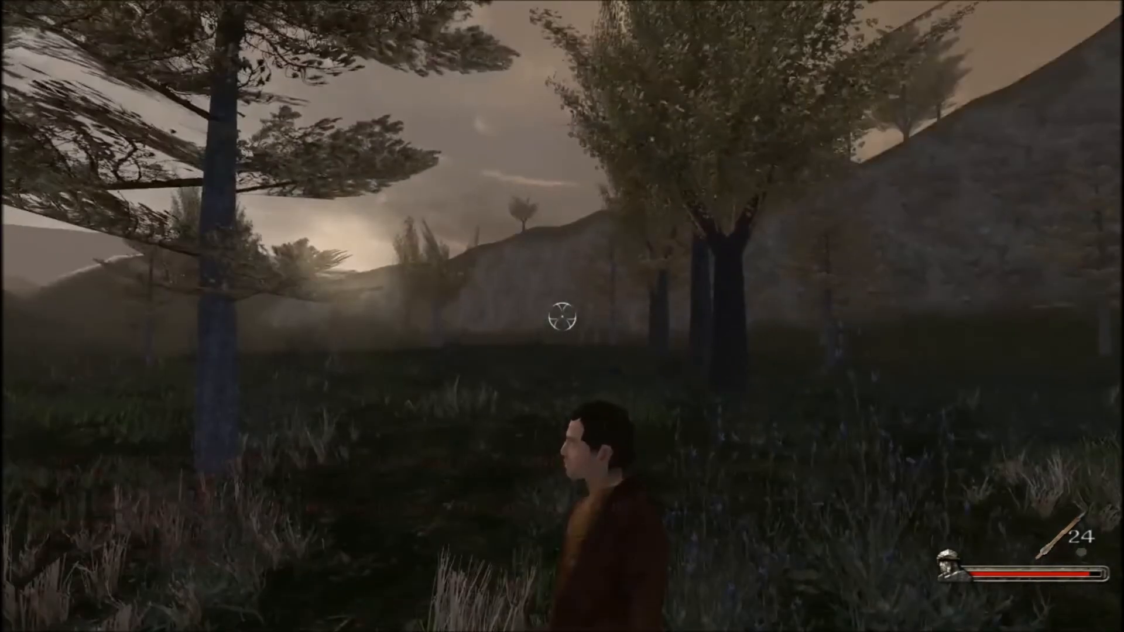
{"action": "left_click", "coordinate": [562, 317]}
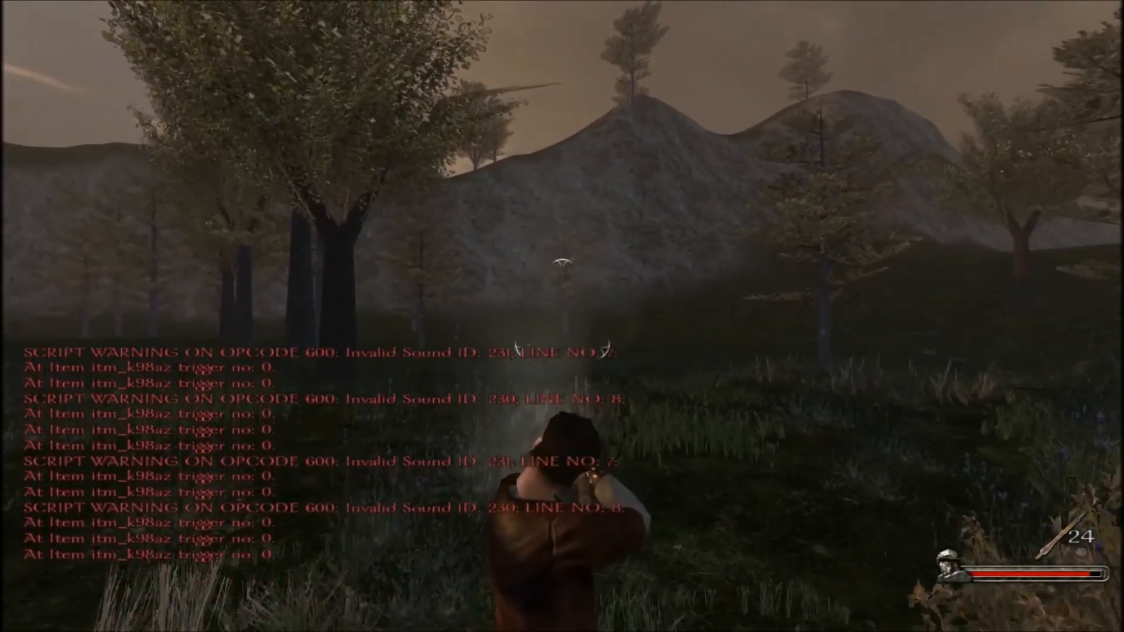
{"action": "left_click", "coordinate": [562, 317]}
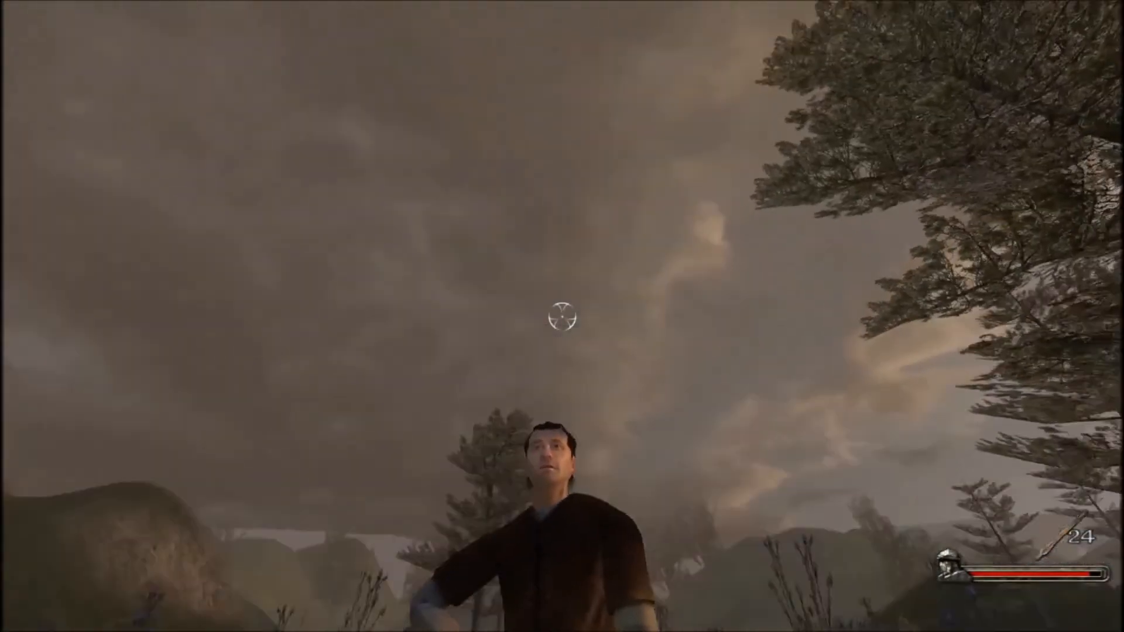
- Walk toward the horse and the chest and test the rifle's handling there
{"action": "key", "text": "w"}
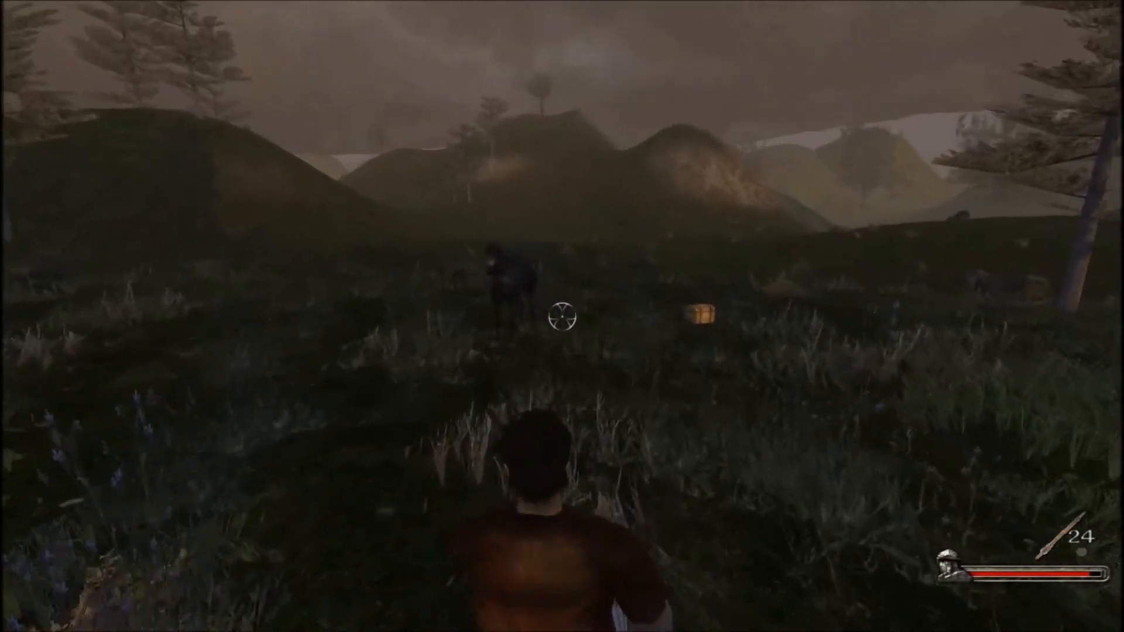
{"action": "key", "text": "w"}
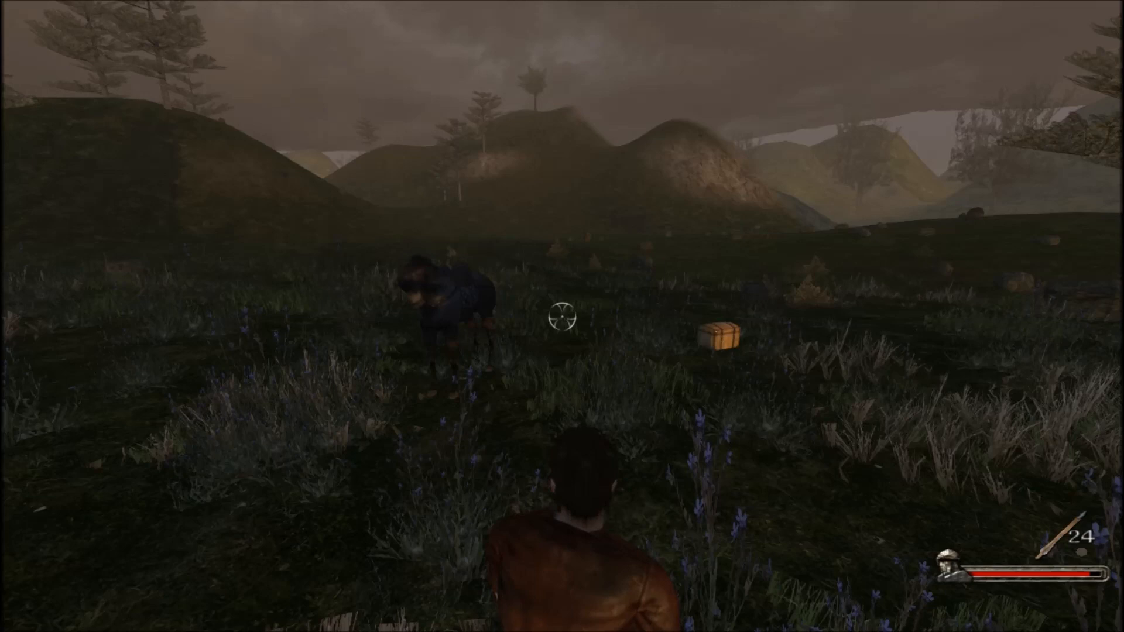
{"action": "key", "text": "grave"}
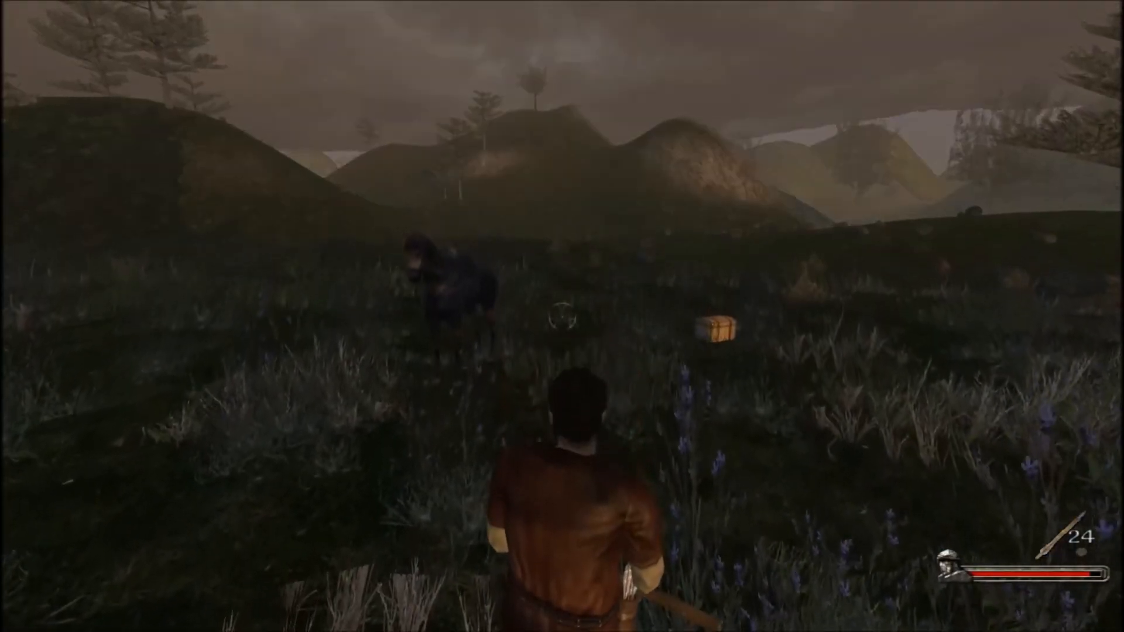
{"action": "left_click", "coordinate": [562, 316]}
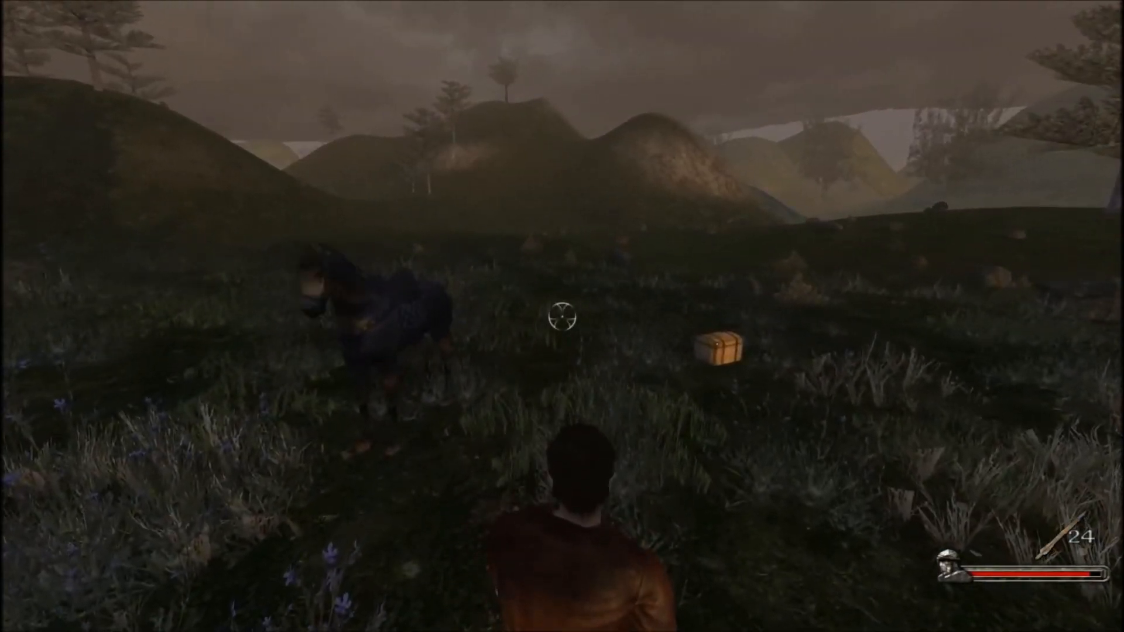